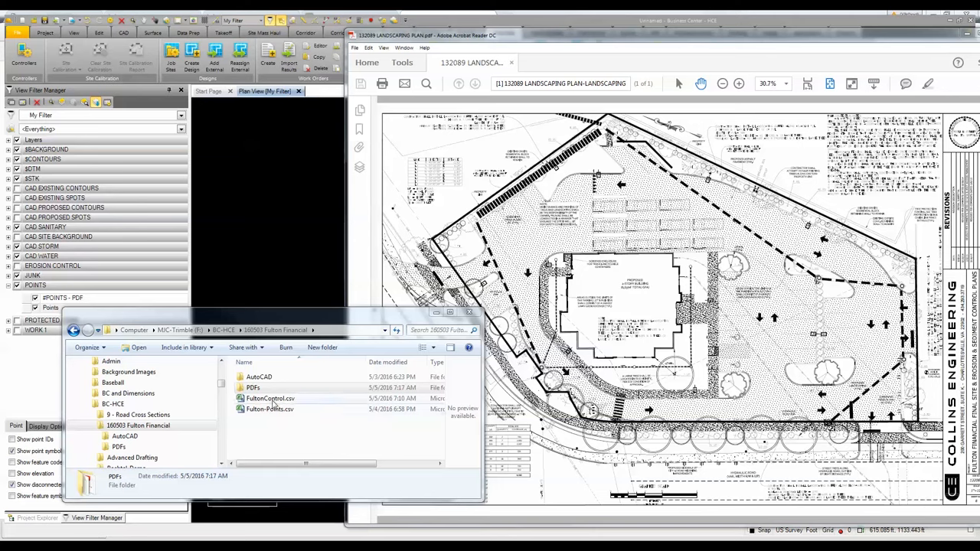
- Import FultonControl.csv into the plan view using the P.N.E.elev.Code (Contr) import format definition
click(272, 401)
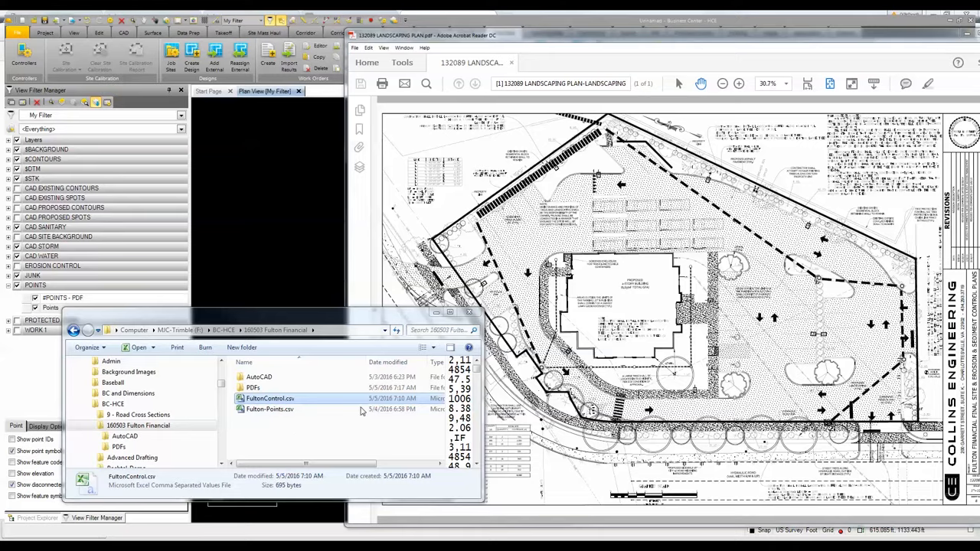
drag(567, 35, 979, 77)
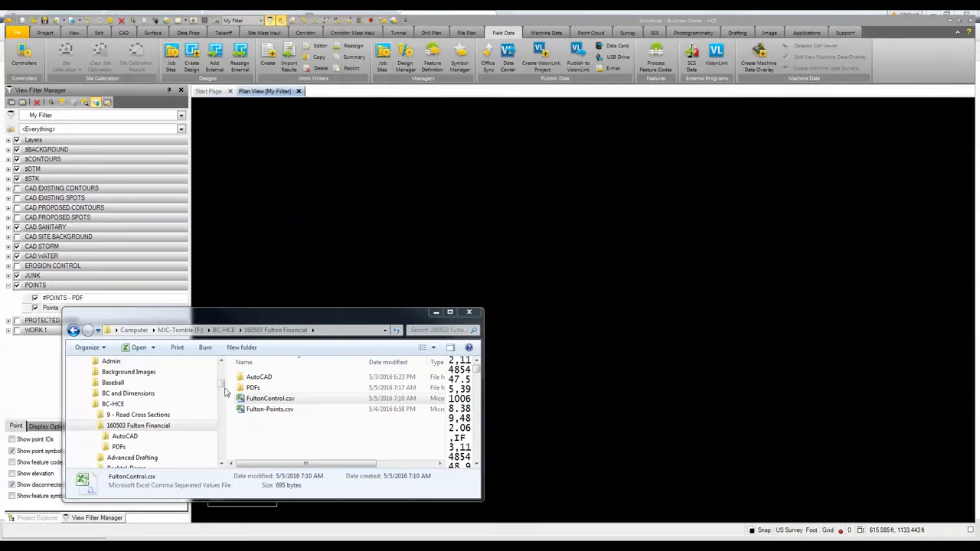
drag(240, 401, 529, 253)
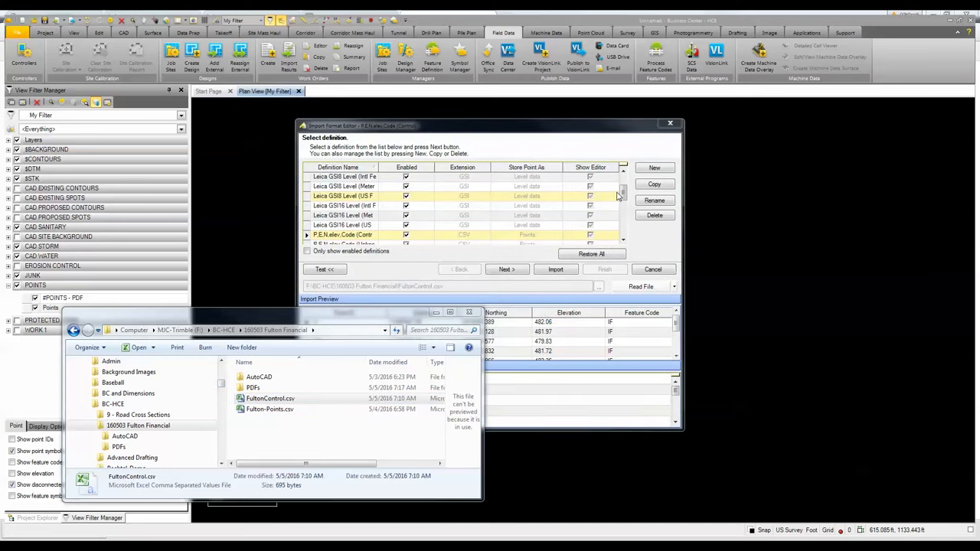
drag(627, 201, 627, 222)
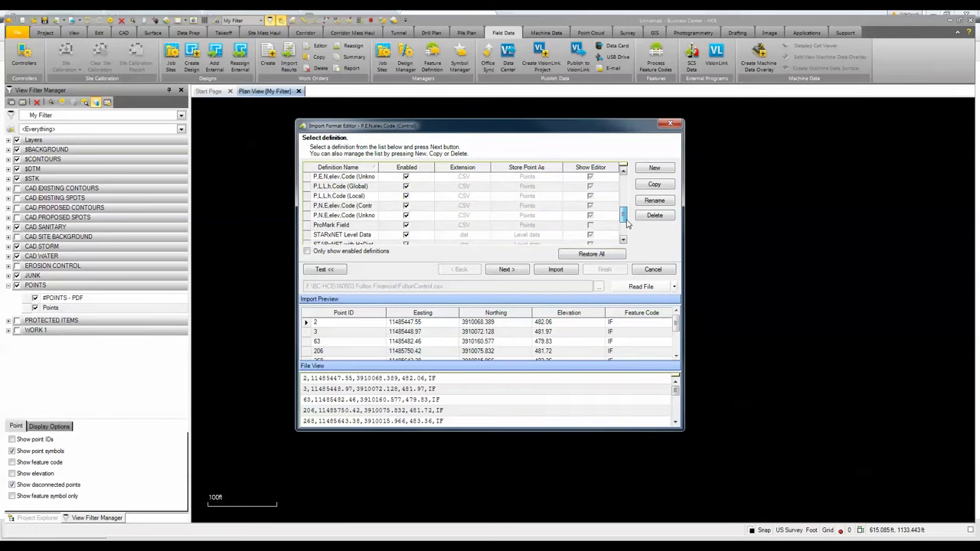
click(326, 210)
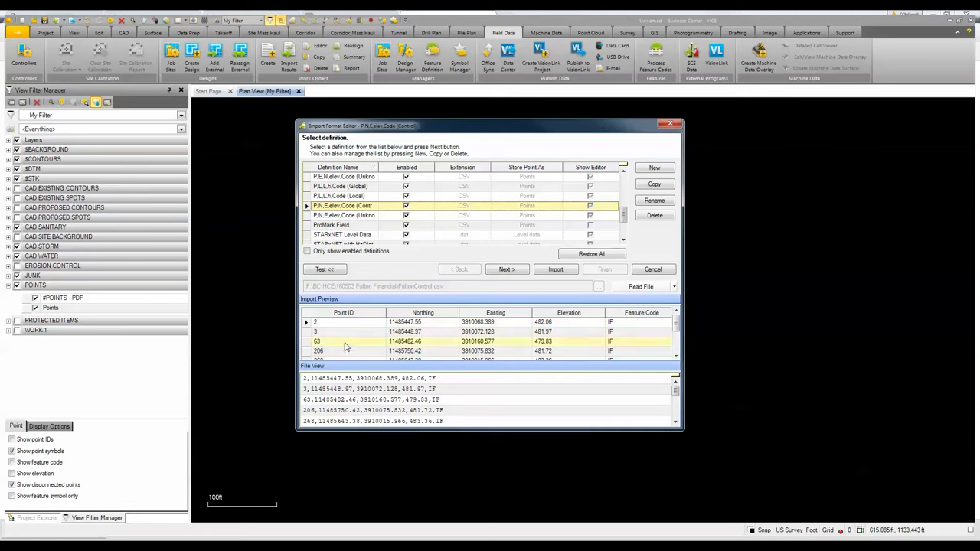
click(561, 270)
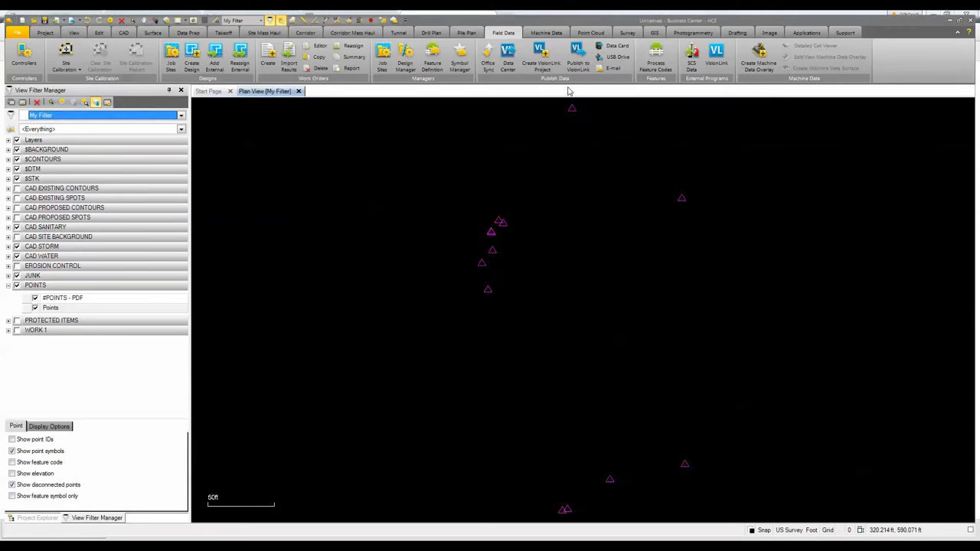
- Bring the PDF 132089 LANDSCAPING PLAN.pdf from the PDFs folder into the plan view as an image
scroll(574, 384, down, 1)
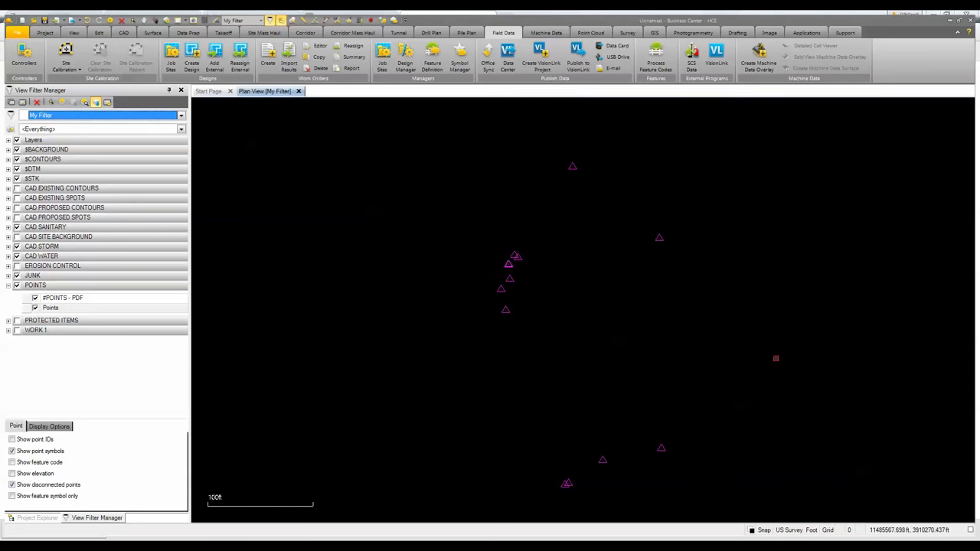
middle_drag(776, 359, 298, 344)
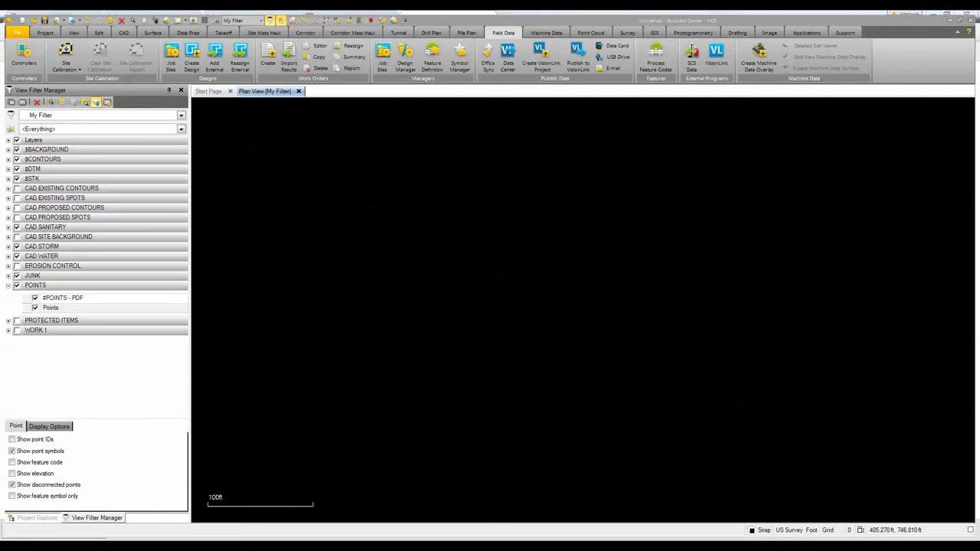
double_click(252, 390)
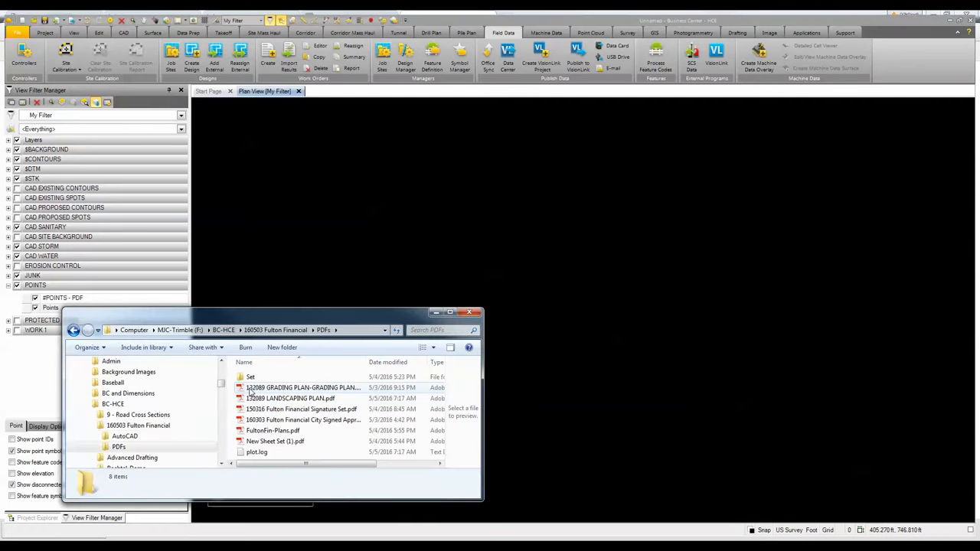
click(250, 400)
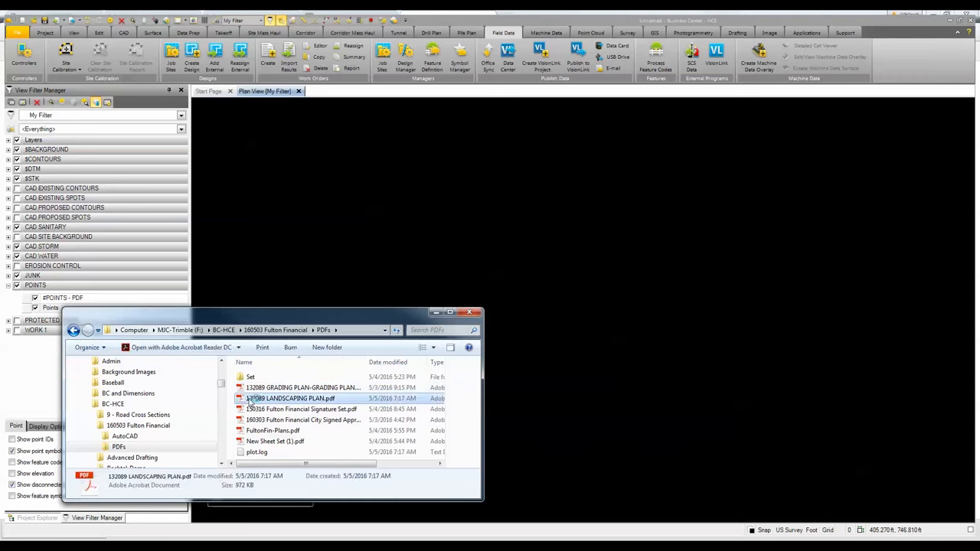
drag(250, 401, 483, 269)
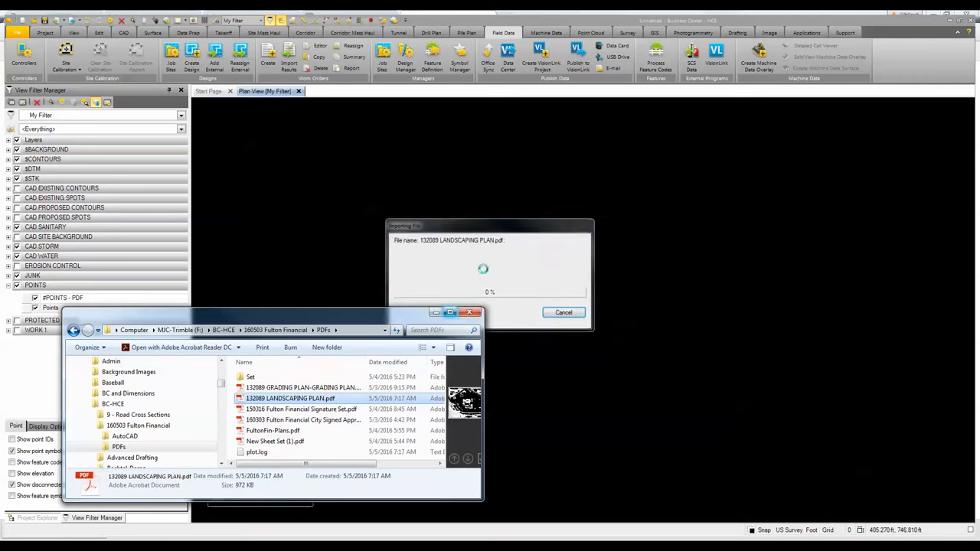
click(434, 313)
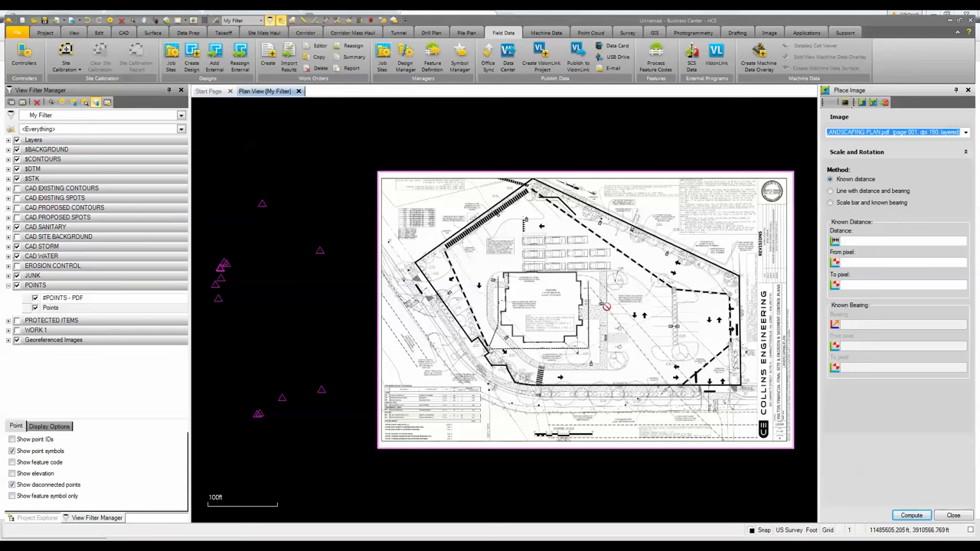
- Start georeferencing the vector PDF and apply rectangular clipping using the sheet's upper-left and lower-right corners
click(873, 105)
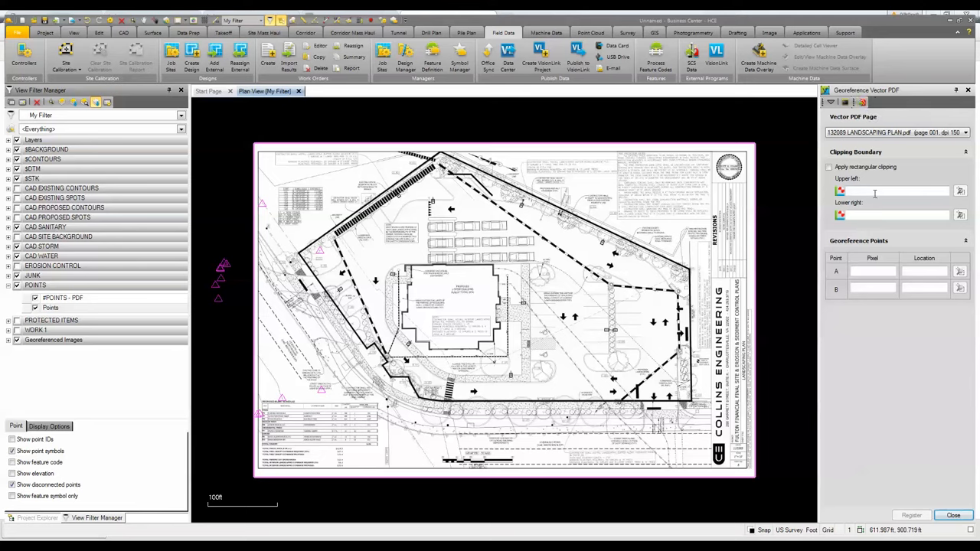
click(836, 170)
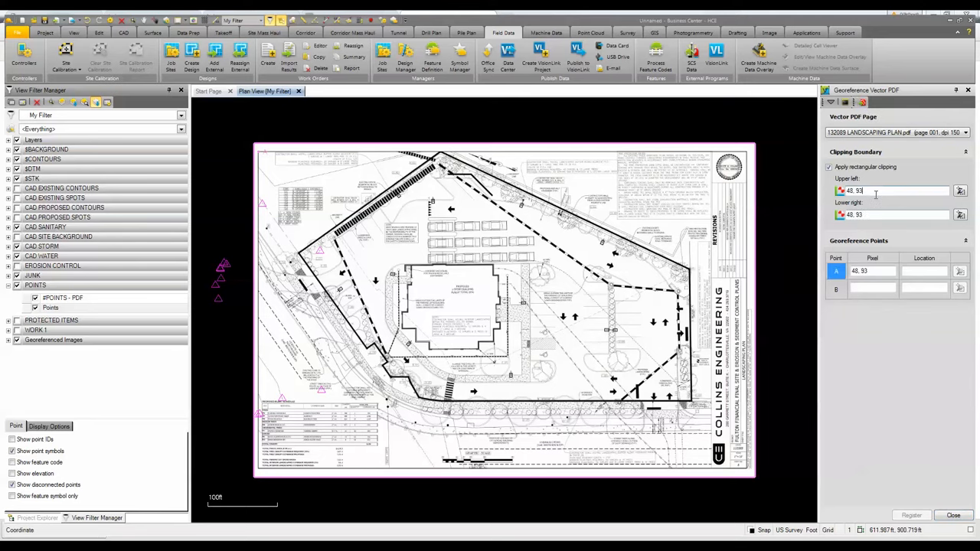
click(829, 167)
click(829, 168)
click(868, 191)
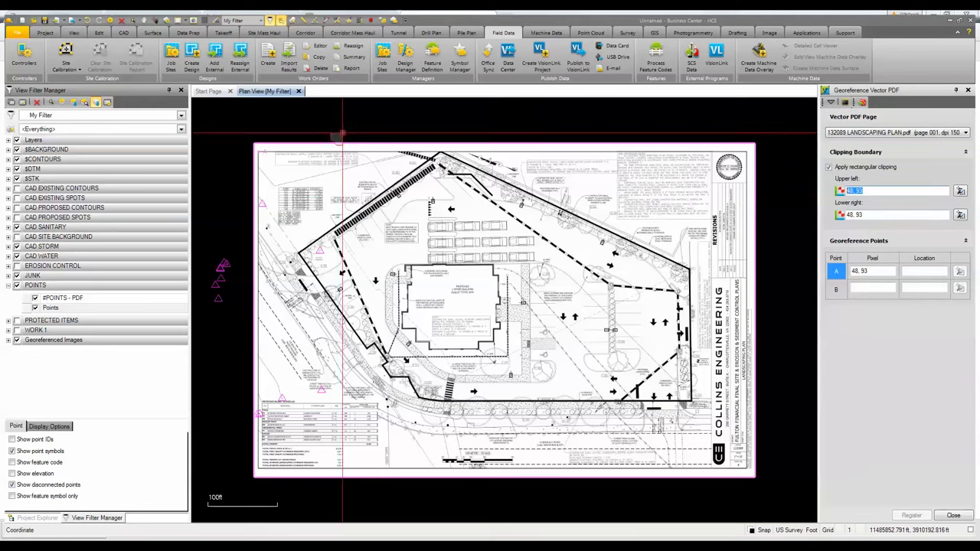
click(254, 153)
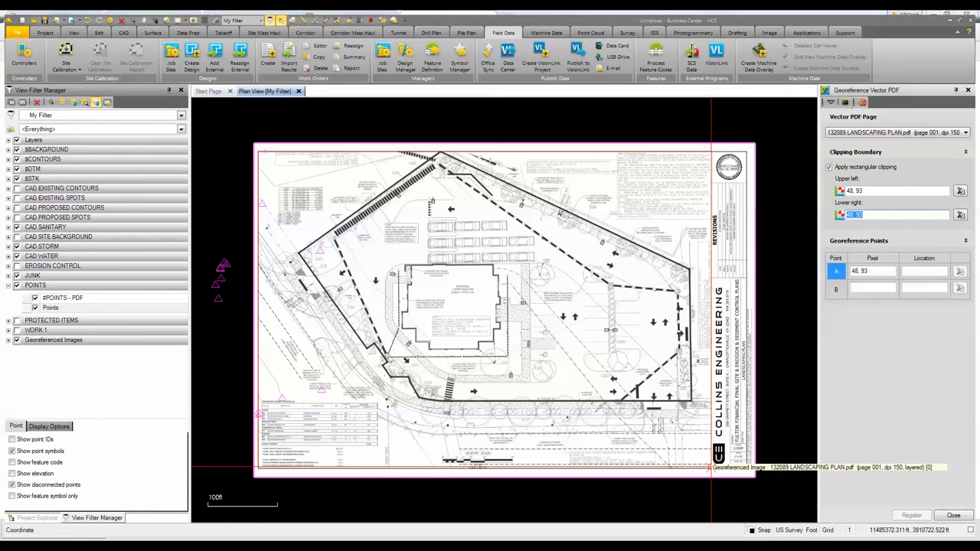
click(711, 467)
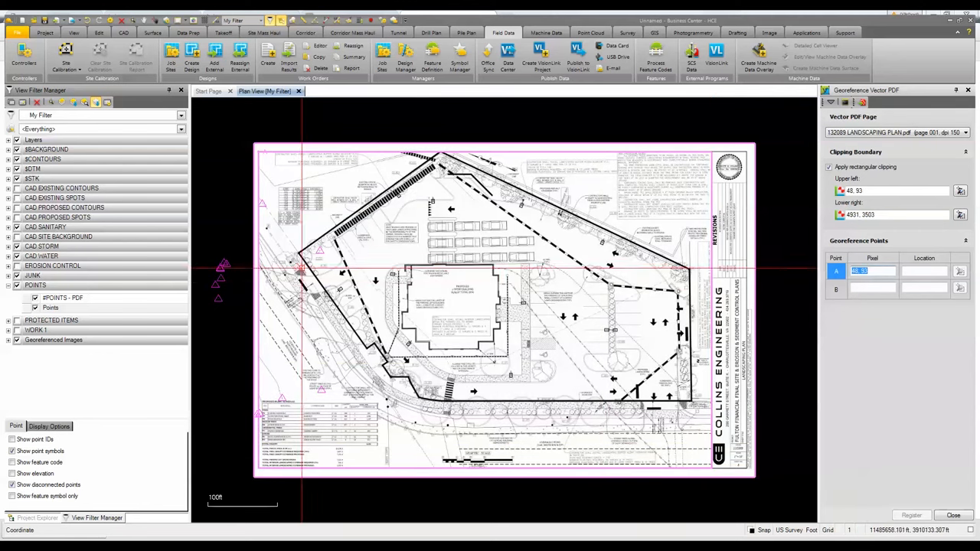
- Set georeference point A by picking the I.F. corner on the plan and then the matching imported control point
scroll(304, 247, up, 5)
scroll(303, 246, up, 3)
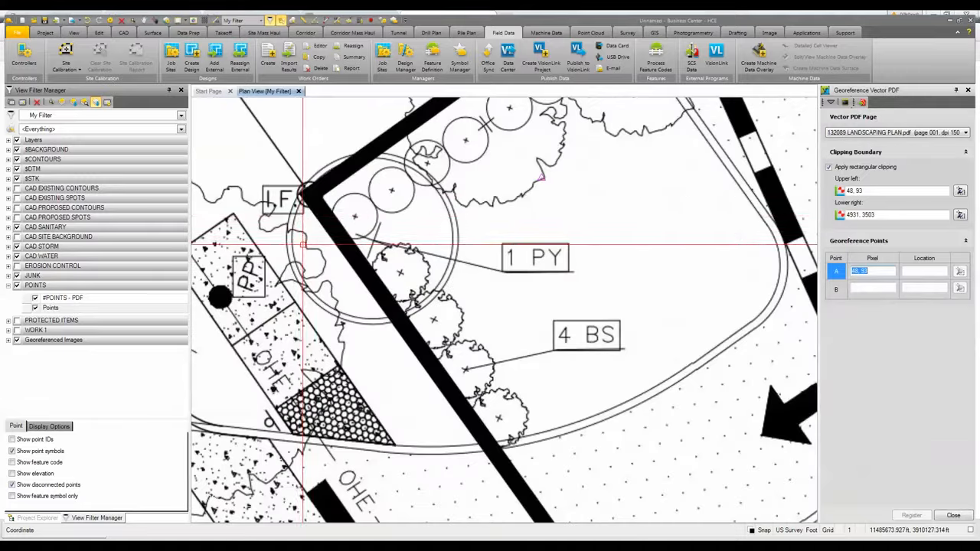
click(309, 195)
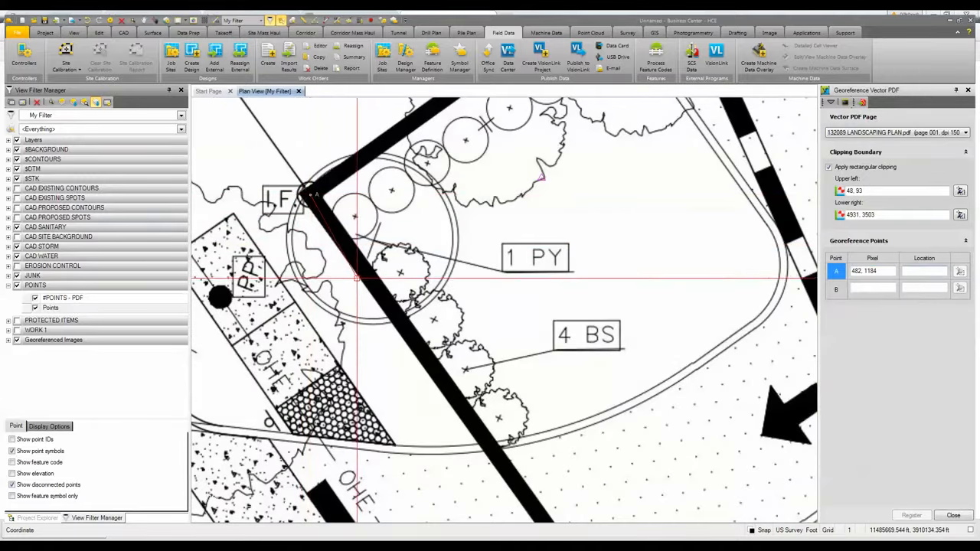
scroll(364, 293, down, 8)
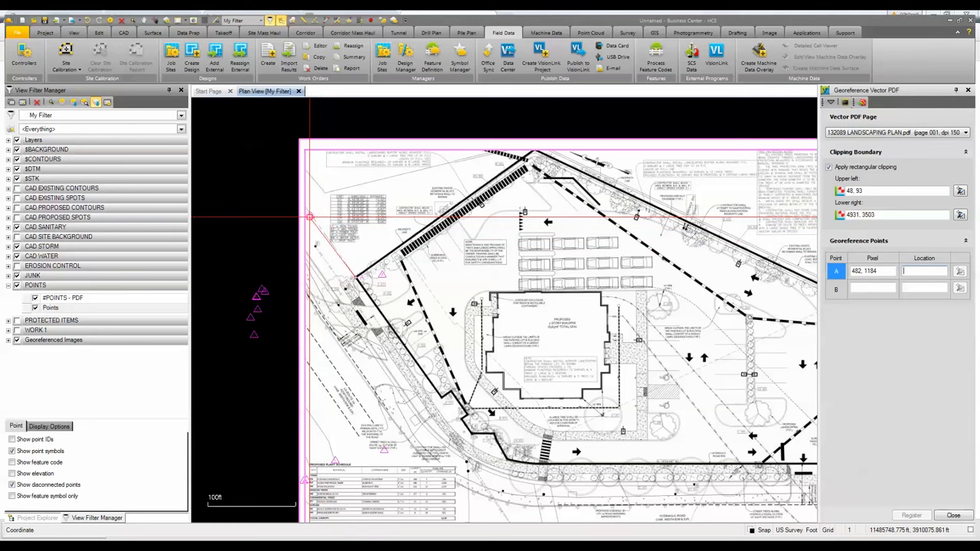
click(309, 217)
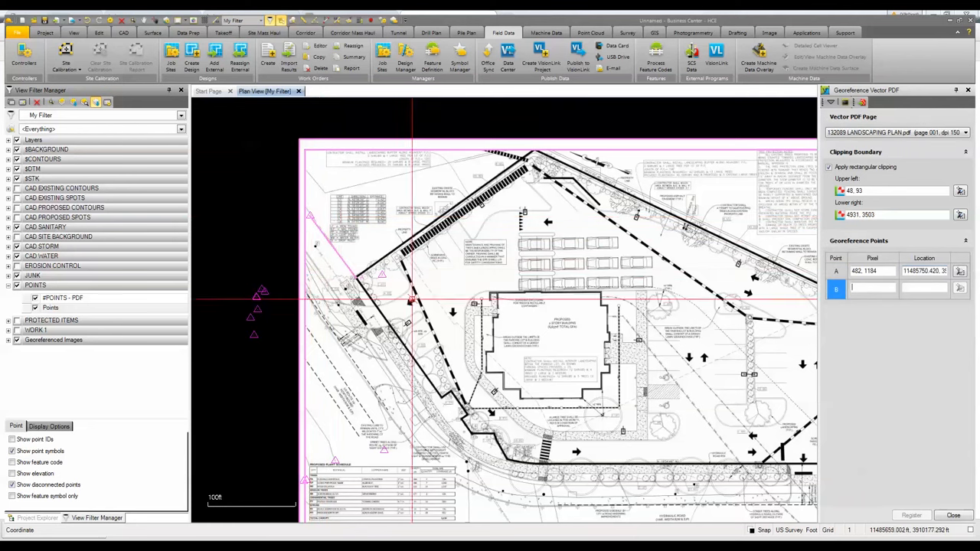
- Set georeference point B by picking the second I.F. corner on the plan and its matching control point
scroll(713, 321, down, 3)
scroll(713, 322, up, 10)
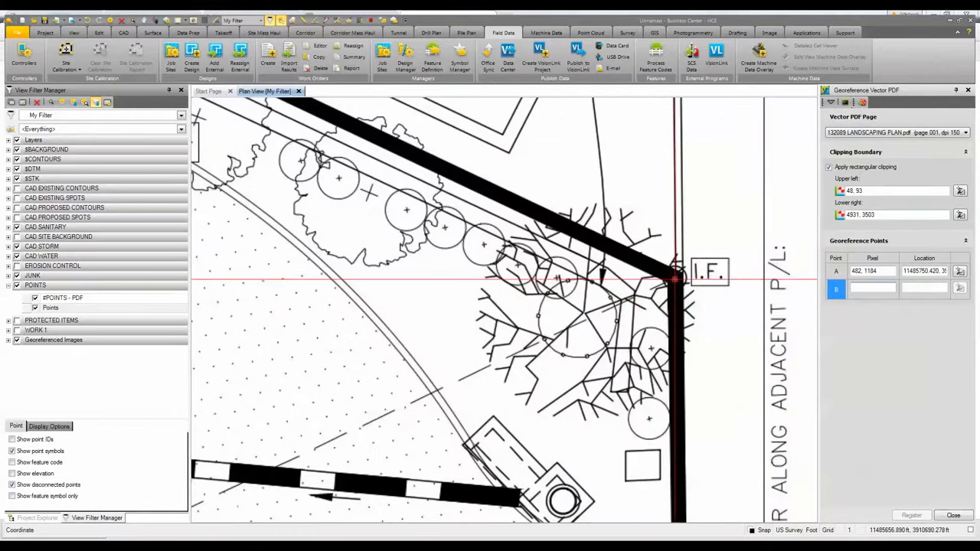
click(675, 278)
scroll(452, 383, down, 6)
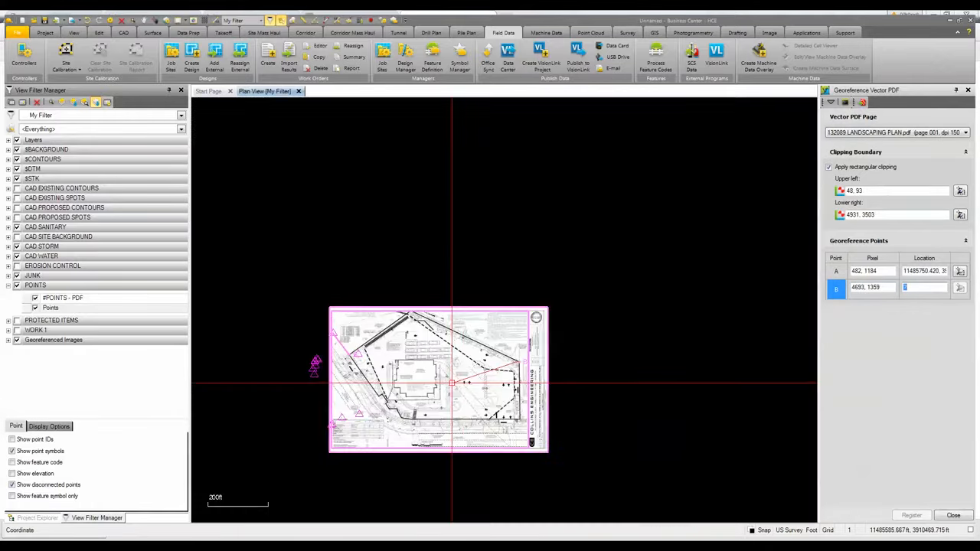
scroll(452, 383, up, 1)
middle_drag(452, 383, 550, 307)
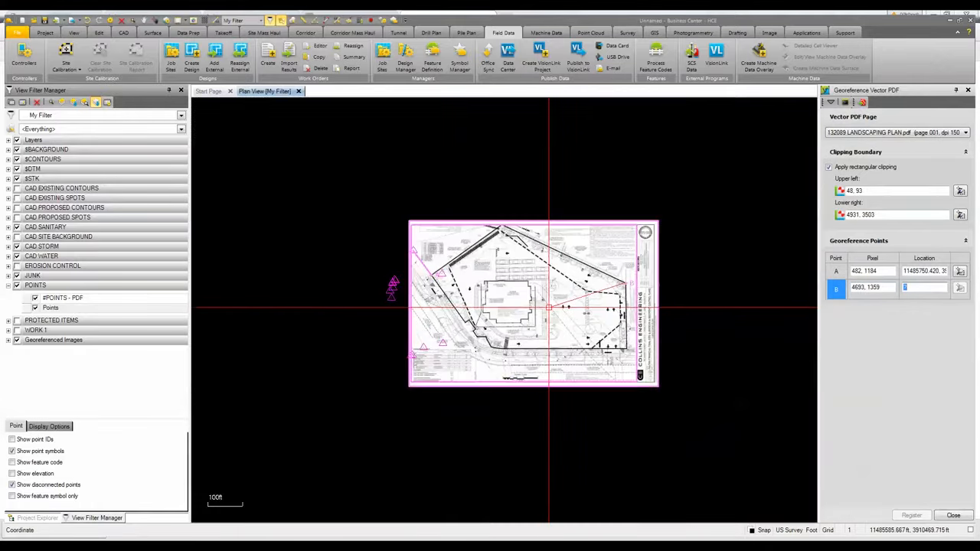
click(443, 344)
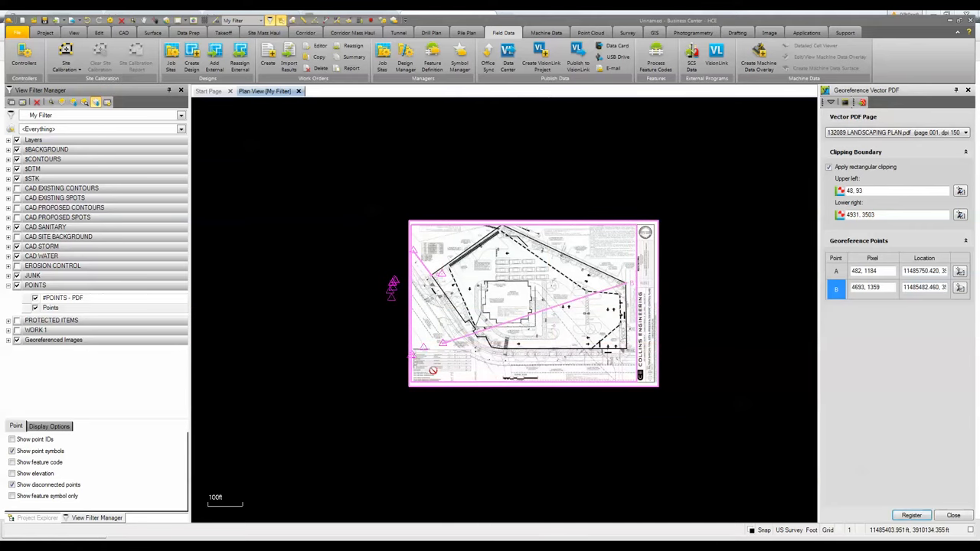
- Register the georeferenced PDF, check its corners against the control points, and close the georeference and Place Image panels
click(913, 515)
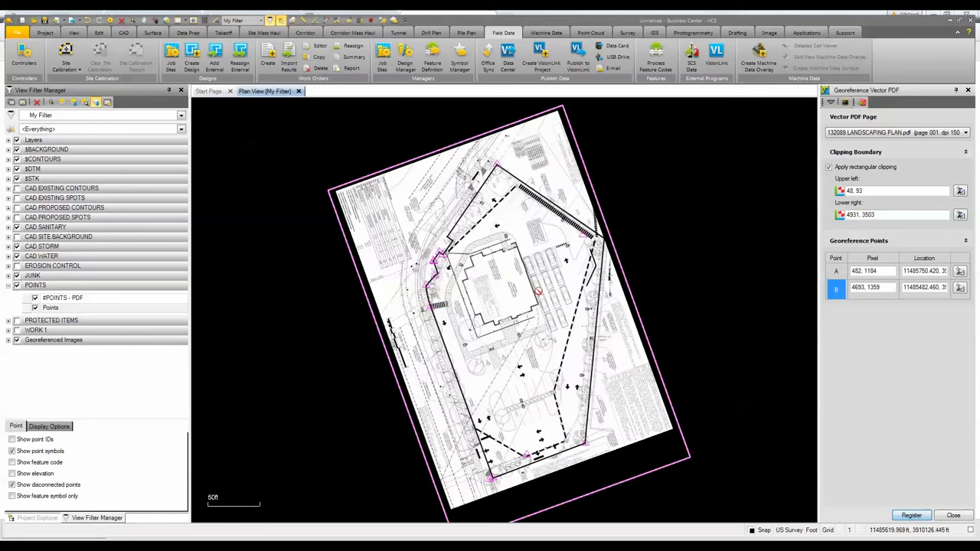
scroll(521, 461, up, 5)
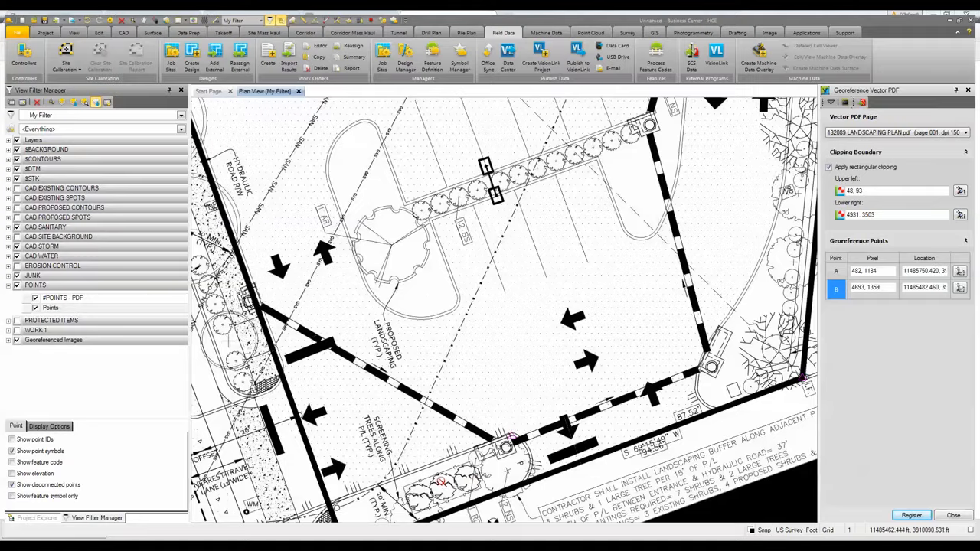
middle_drag(456, 438, 561, 269)
scroll(455, 393, up, 1)
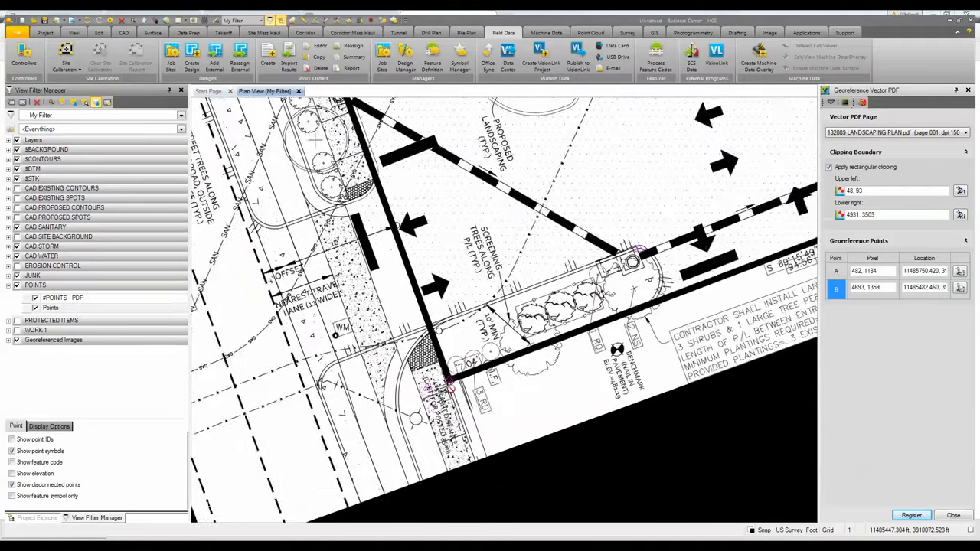
scroll(450, 381, up, 5)
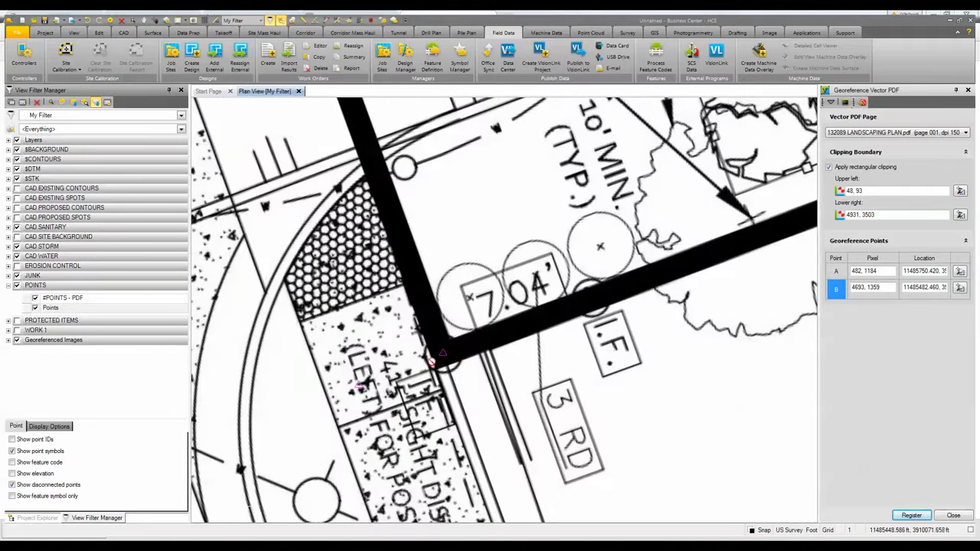
scroll(452, 386, down, 6)
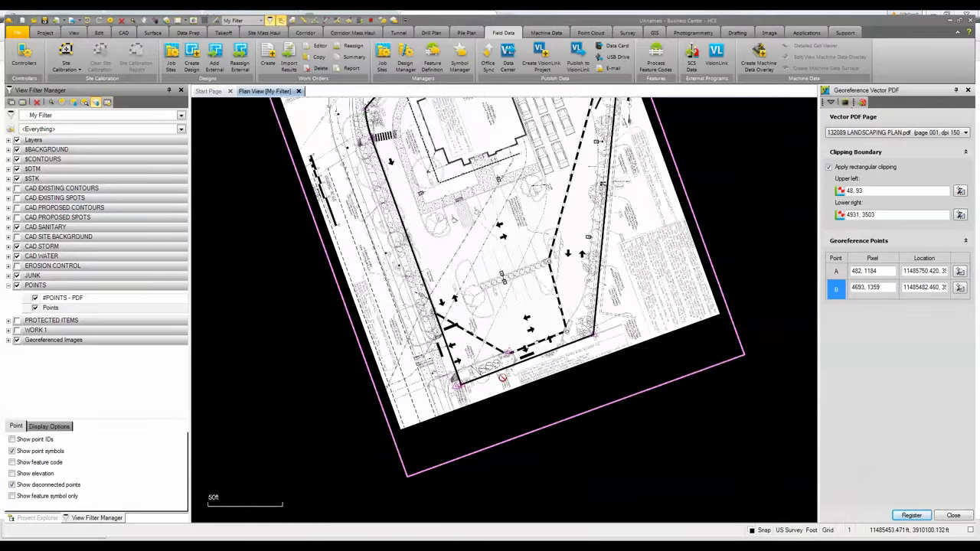
scroll(502, 378, down, 3)
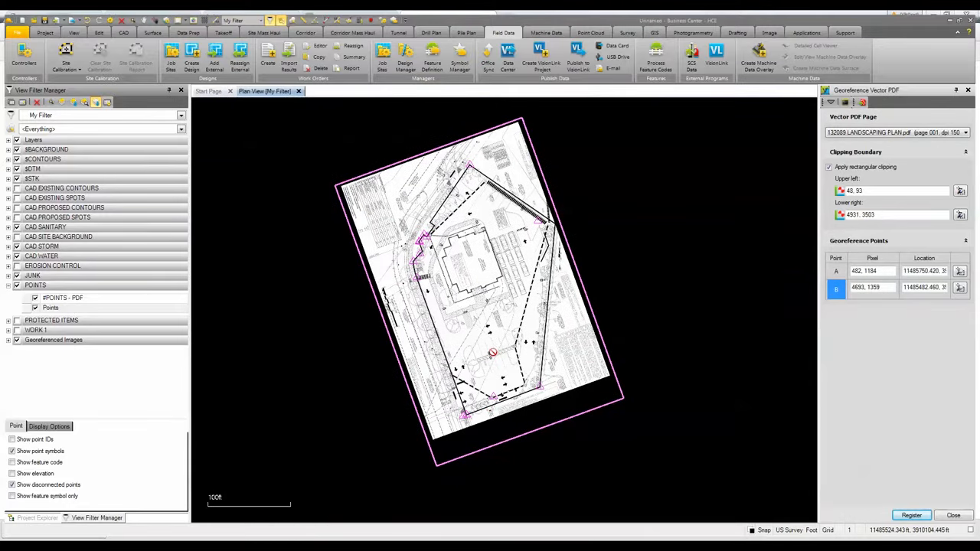
click(954, 520)
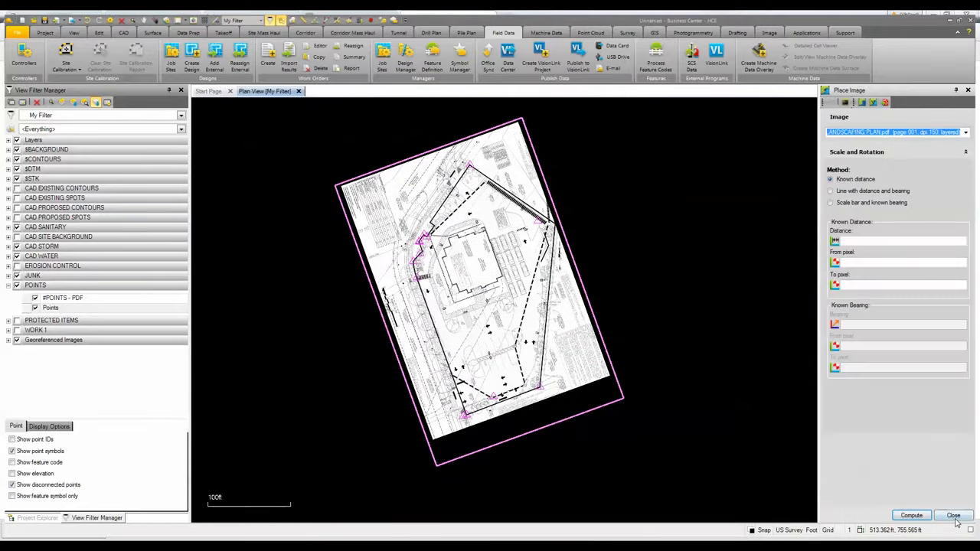
click(954, 515)
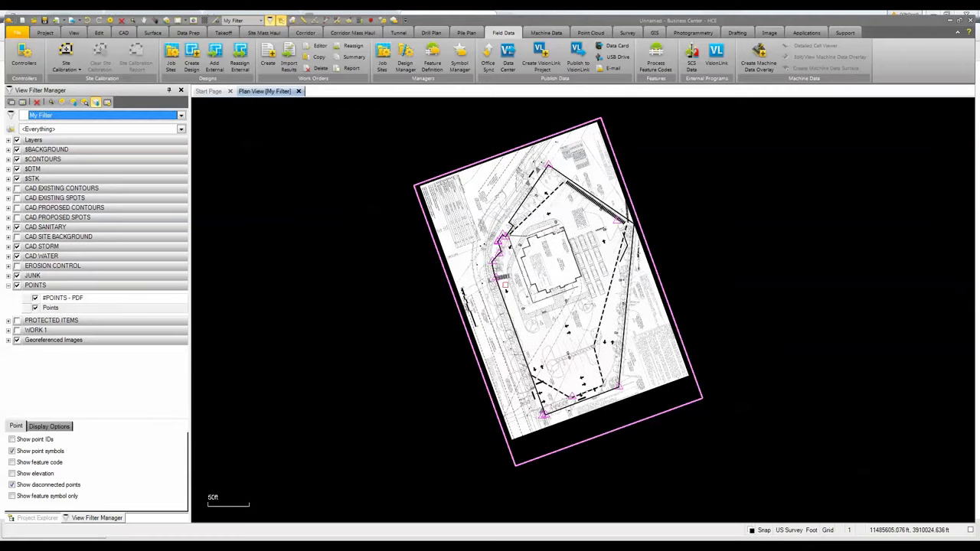
- Import the vector PDF data from the georeferenced landscaping plan page with the default extraction options
right_click(401, 199)
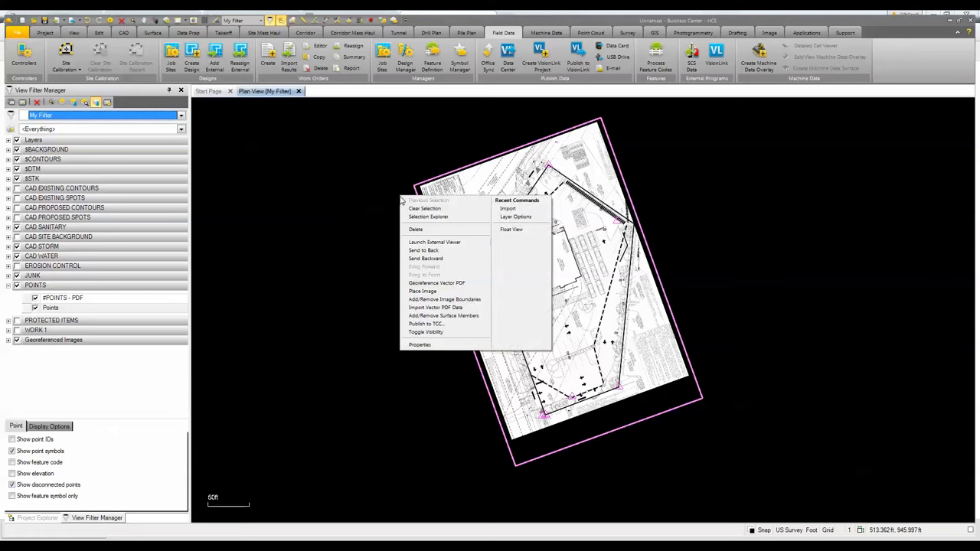
click(423, 308)
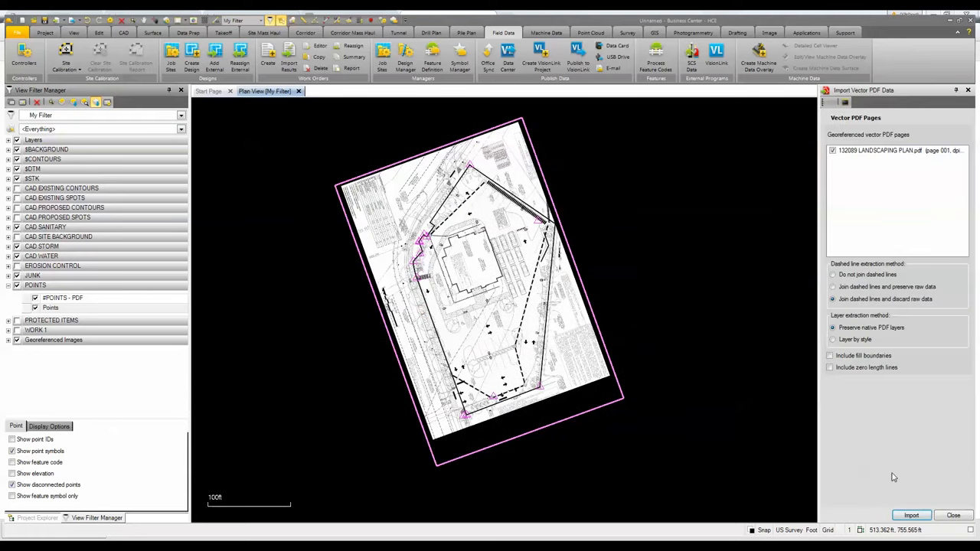
click(911, 515)
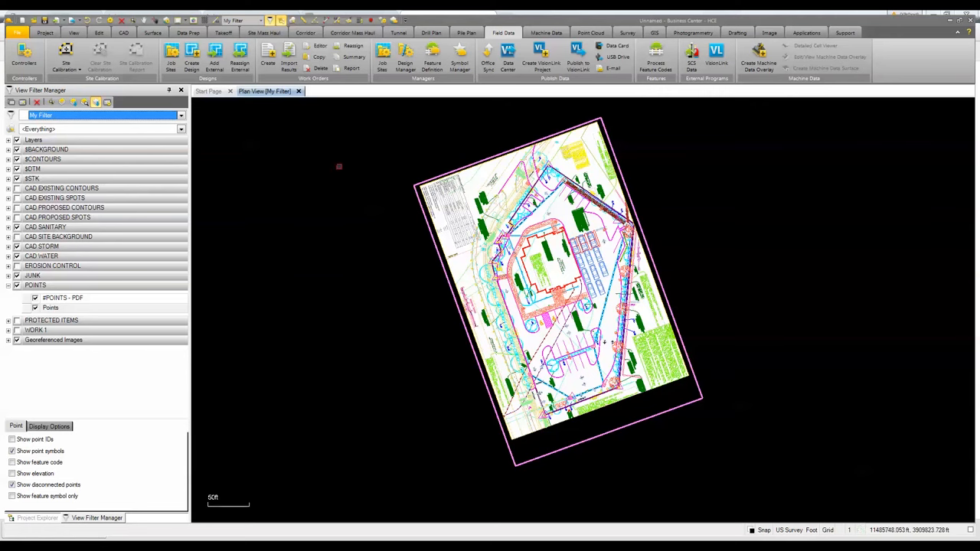
- Toggle the visibility of the georeferenced PDF image off so only the extracted linework shows
right_click(340, 168)
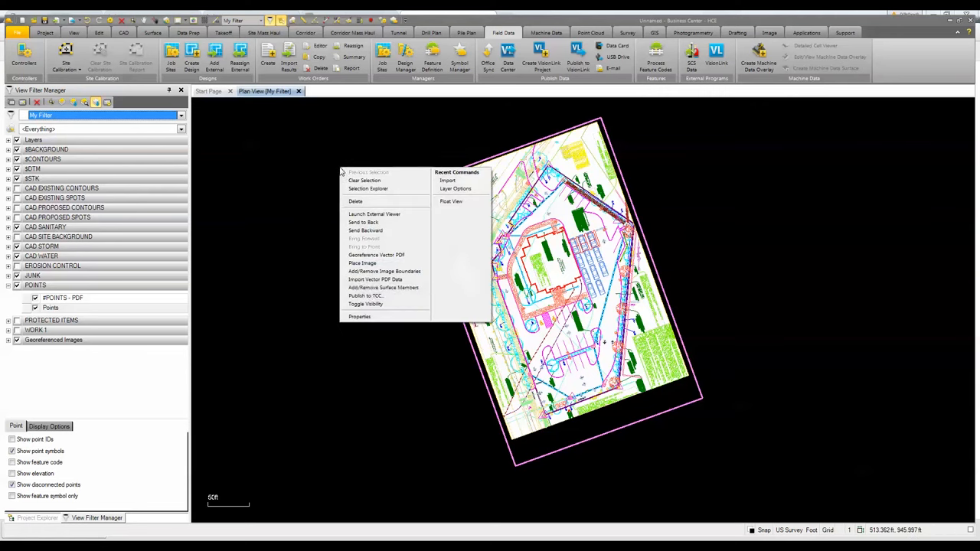
click(372, 305)
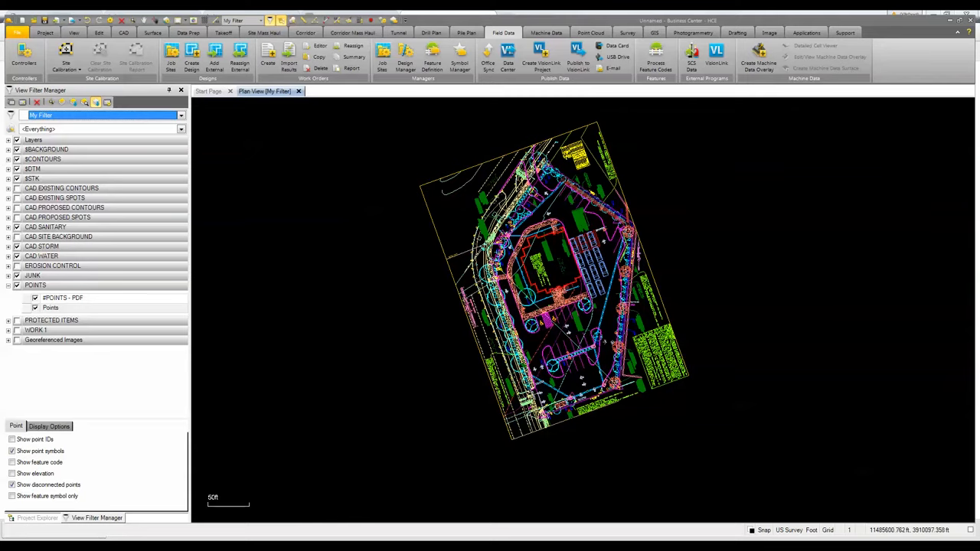
scroll(505, 243, up, 5)
middle_drag(549, 212, 461, 347)
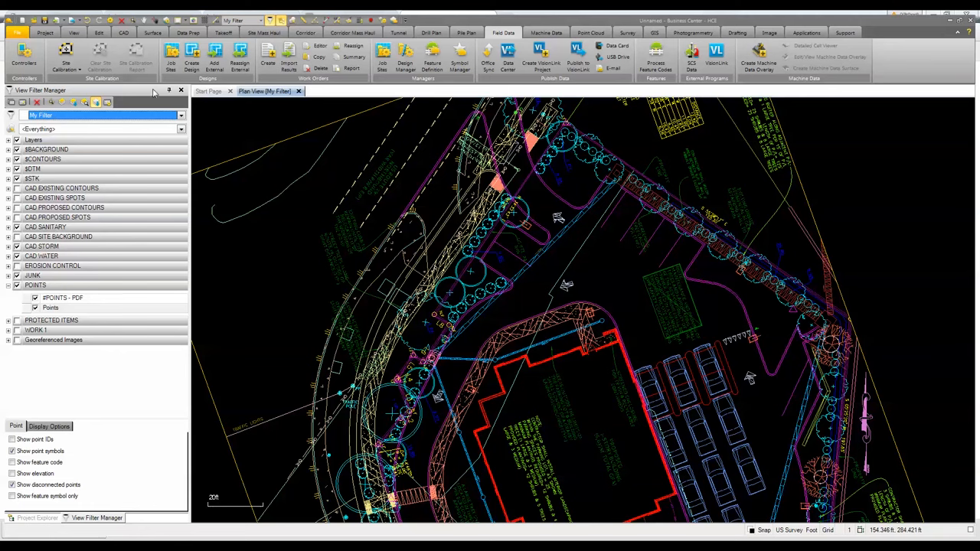
scroll(475, 291, up, 3)
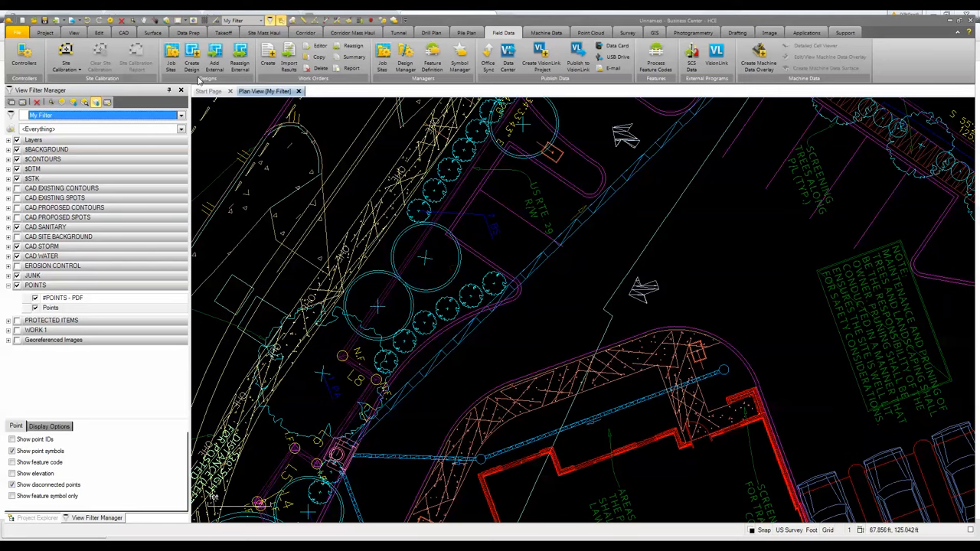
- With Standardize Layers, move the edge-of-pavement linework onto $STK-EOP and the building outline onto $STK-BLDG
click(221, 33)
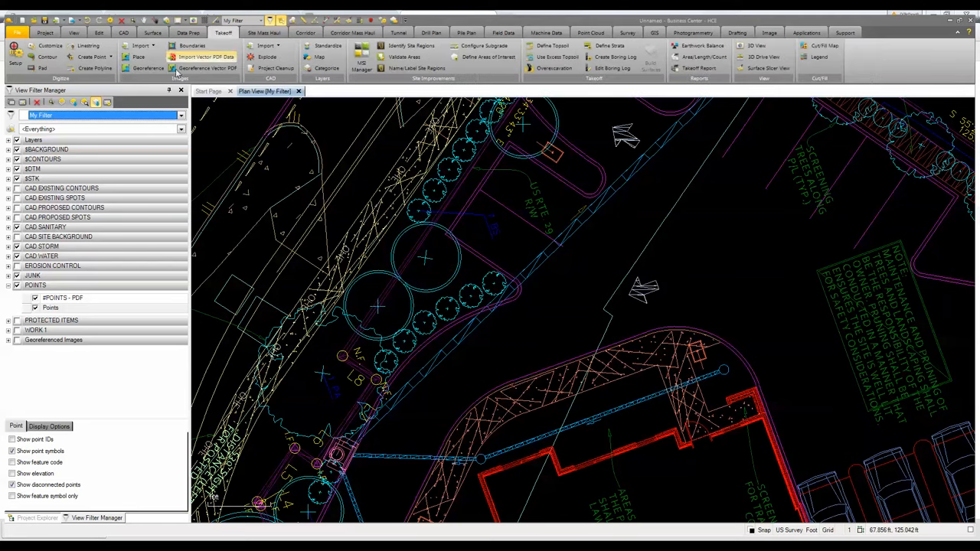
click(323, 46)
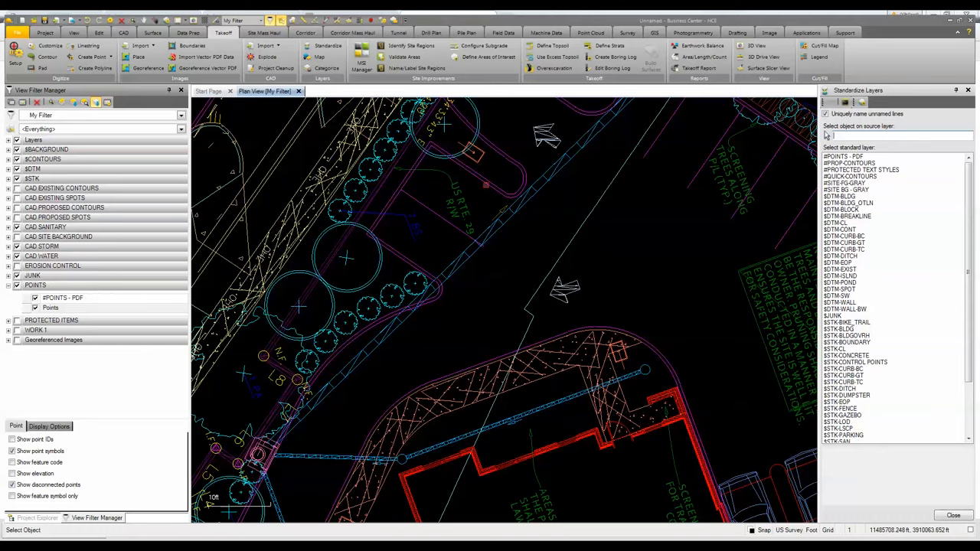
click(486, 185)
scroll(502, 350, down, 2)
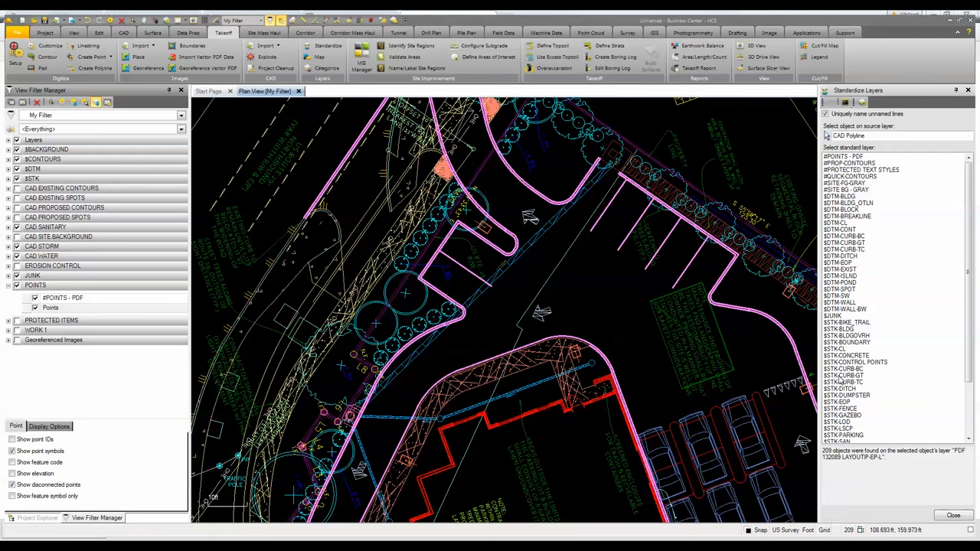
click(840, 402)
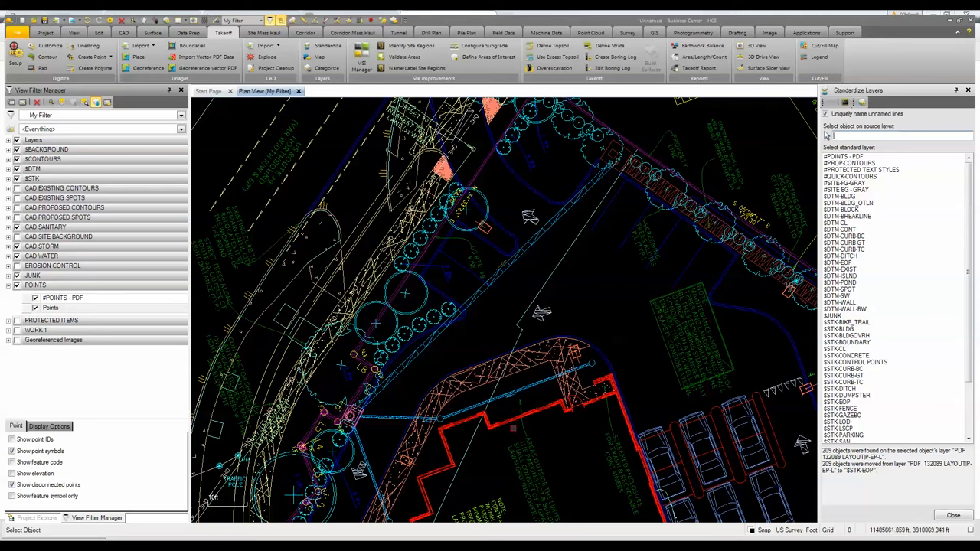
mouse_move(541, 407)
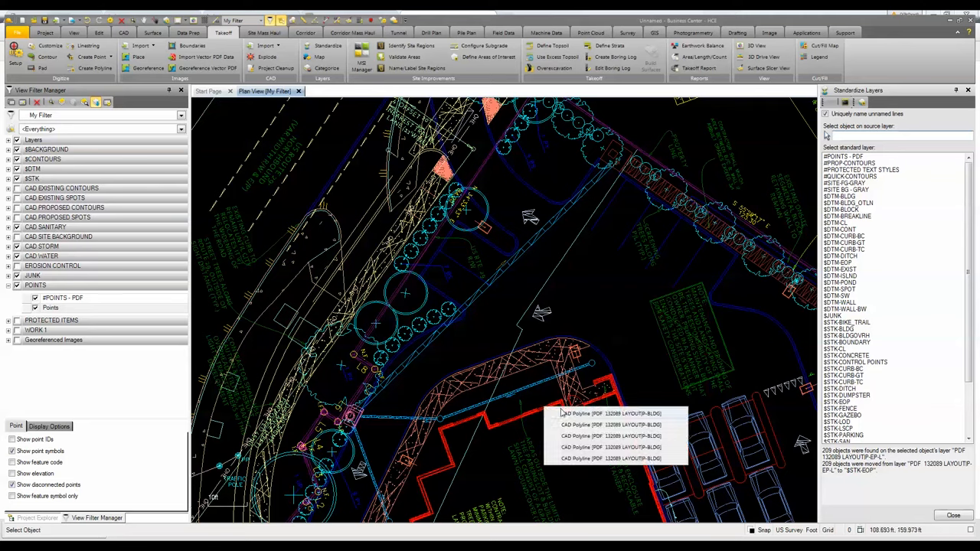
click(582, 414)
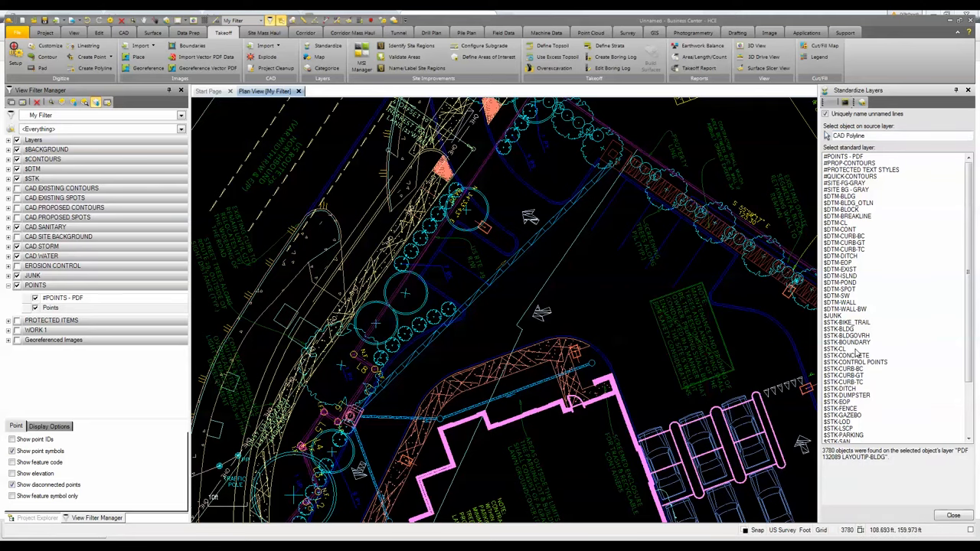
click(843, 329)
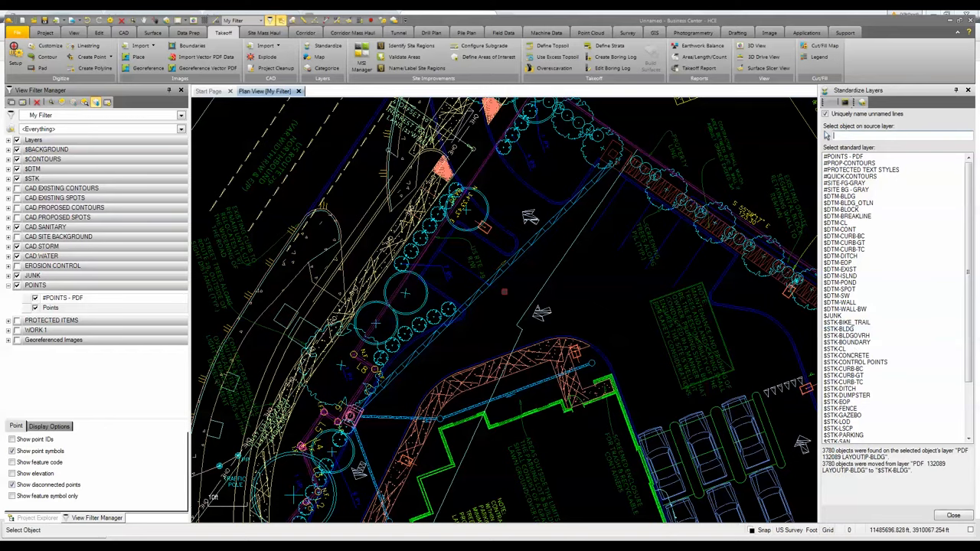
- Standardize the sidewalk linework onto $STK-SW and the landscaping symbols onto $STK-LSCP
scroll(511, 393, up, 2)
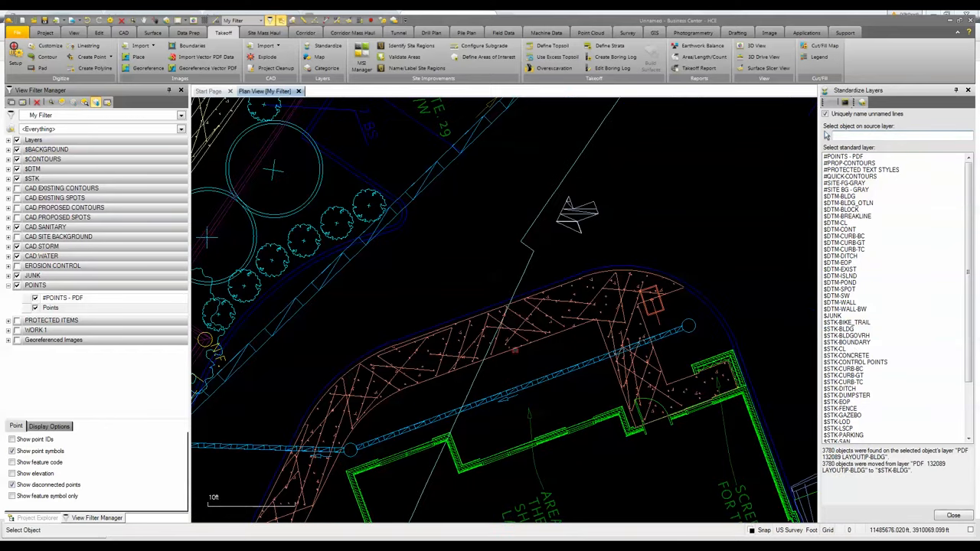
click(697, 383)
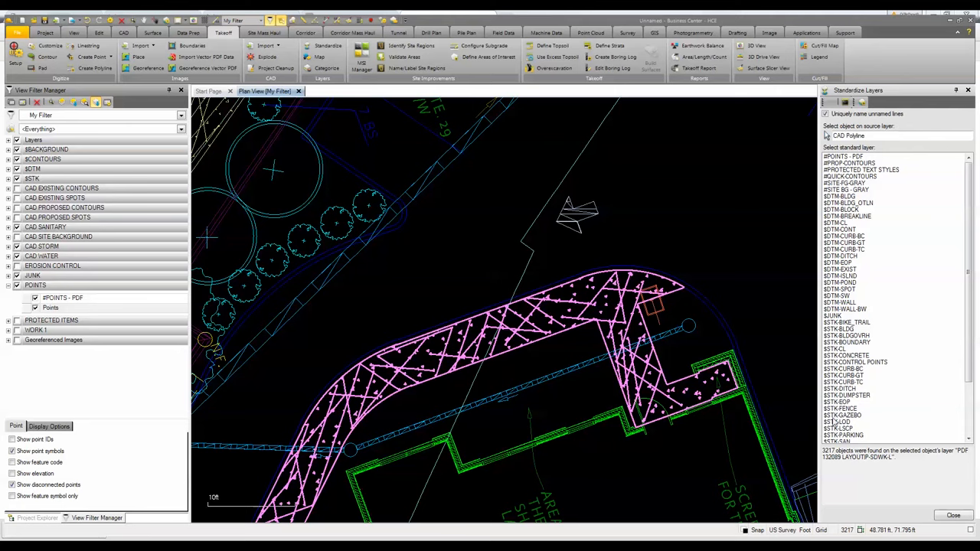
scroll(941, 378, down, 3)
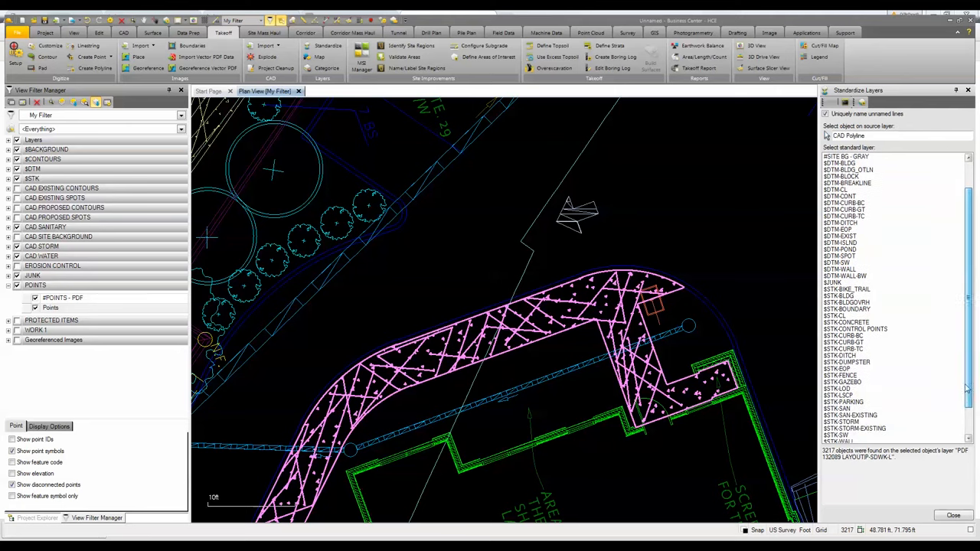
double_click(864, 402)
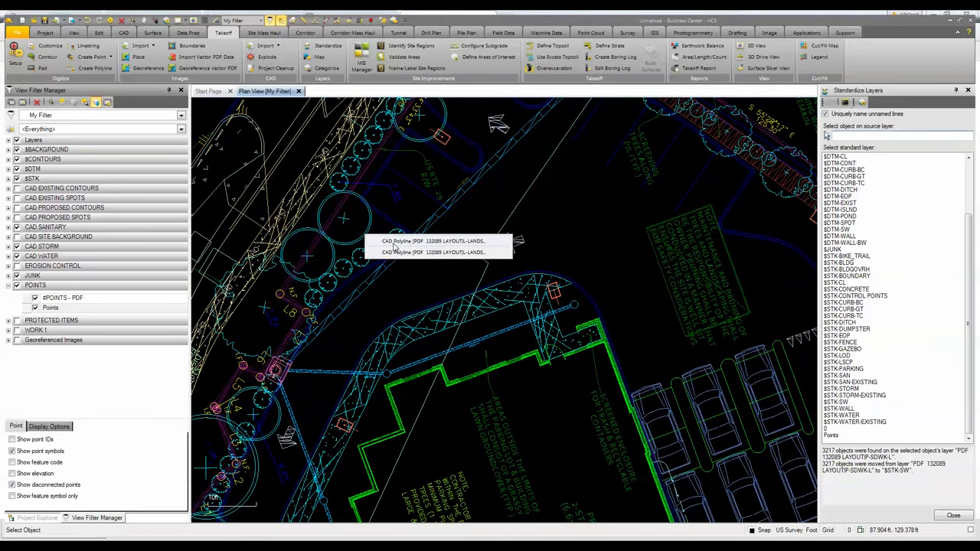
click(393, 246)
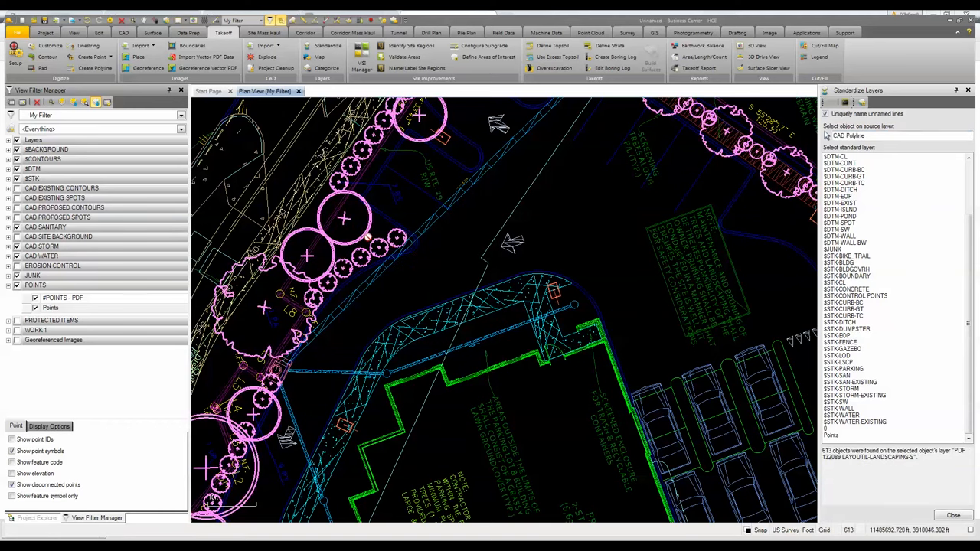
click(833, 364)
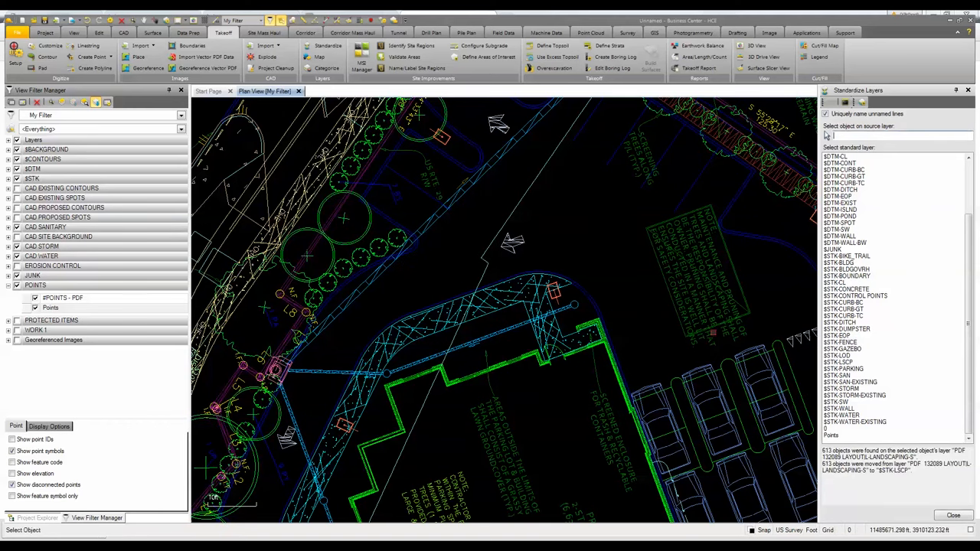
- Standardize the future roadway linework onto the #SITE BG - GRAY layer
scroll(336, 270, down, 4)
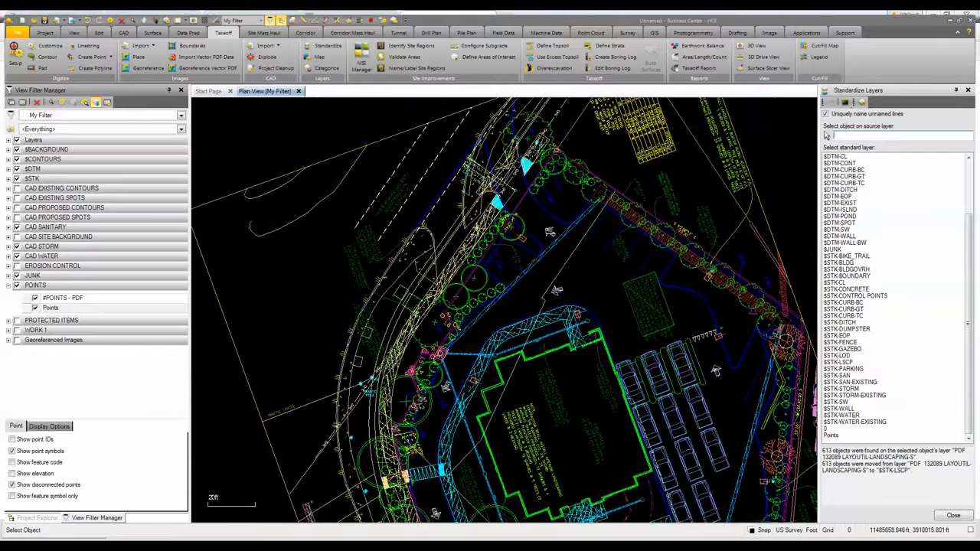
scroll(420, 459, up, 3)
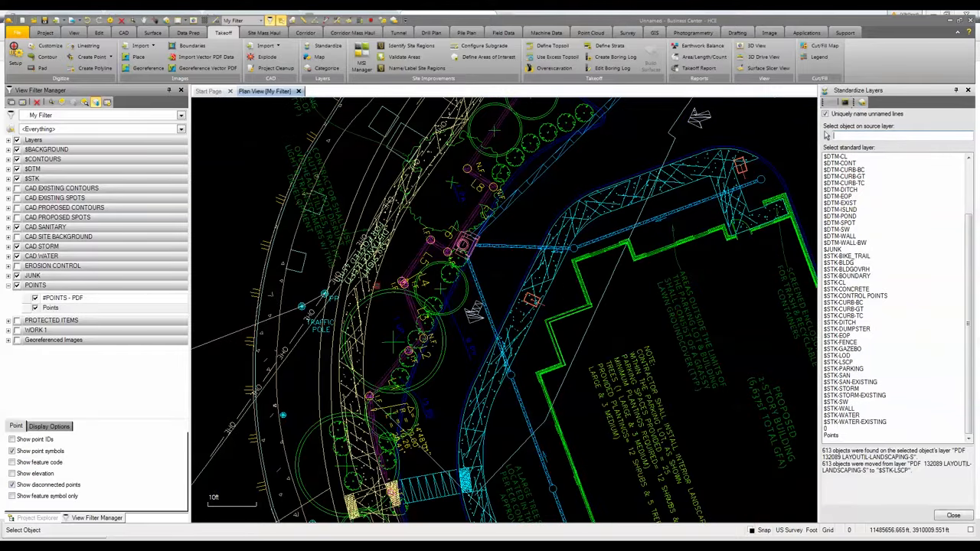
click(376, 285)
scroll(377, 285, down, 2)
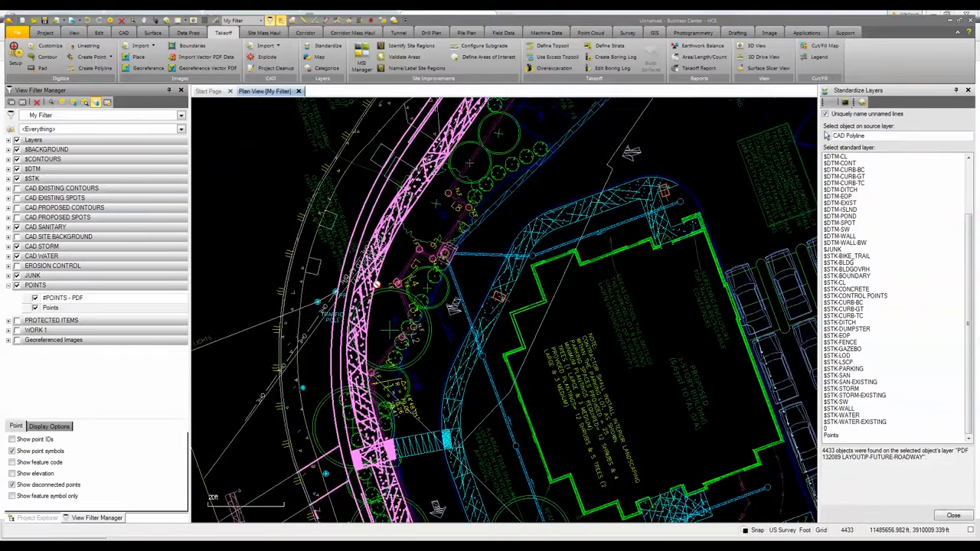
drag(974, 223, 959, 163)
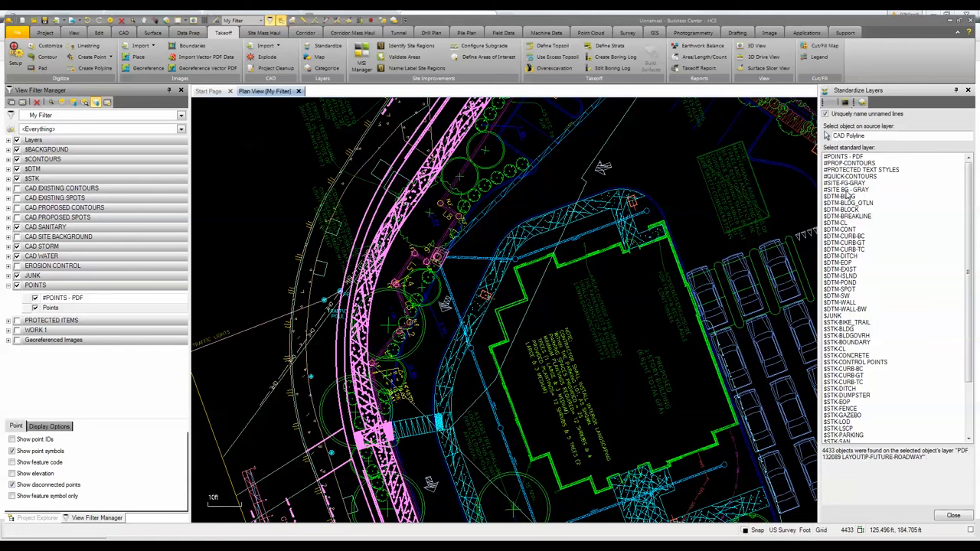
click(846, 191)
- Toggle all layers off and back on to compare the standardized linework with the rest
scroll(363, 338, down, 4)
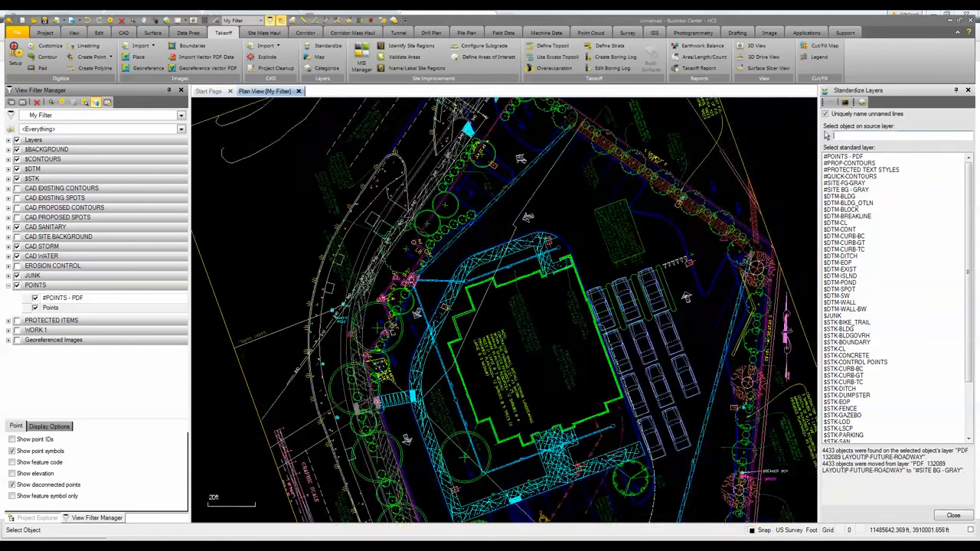
middle_drag(355, 362, 346, 229)
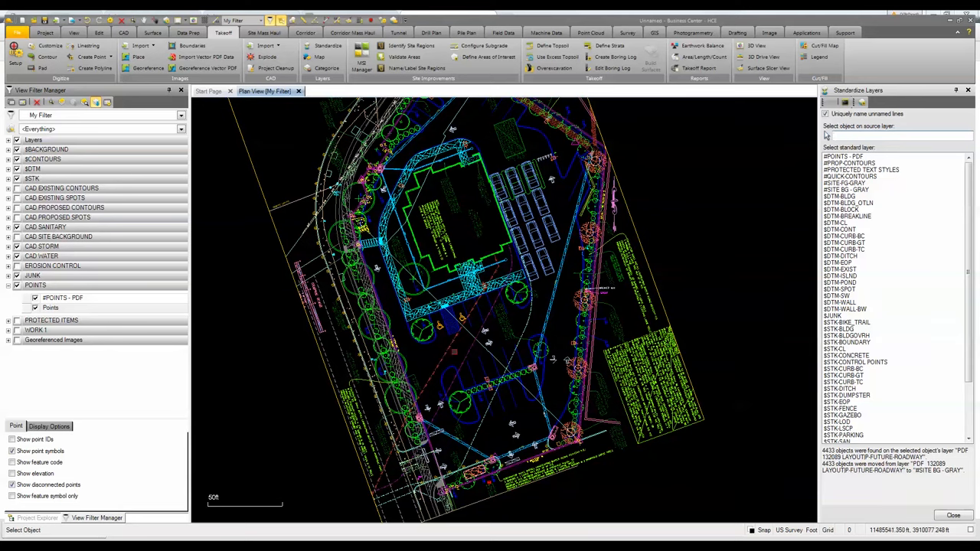
middle_drag(462, 310, 474, 350)
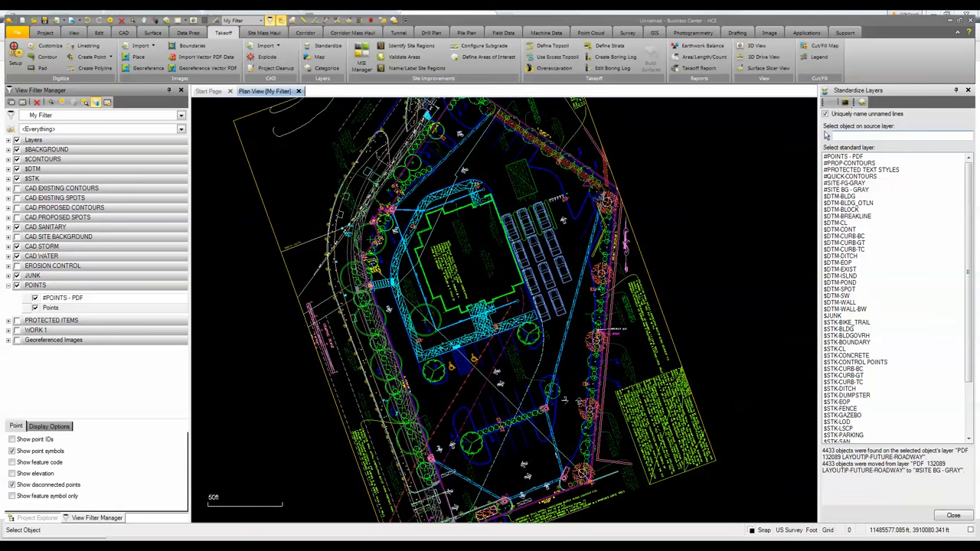
scroll(473, 337, down, 1)
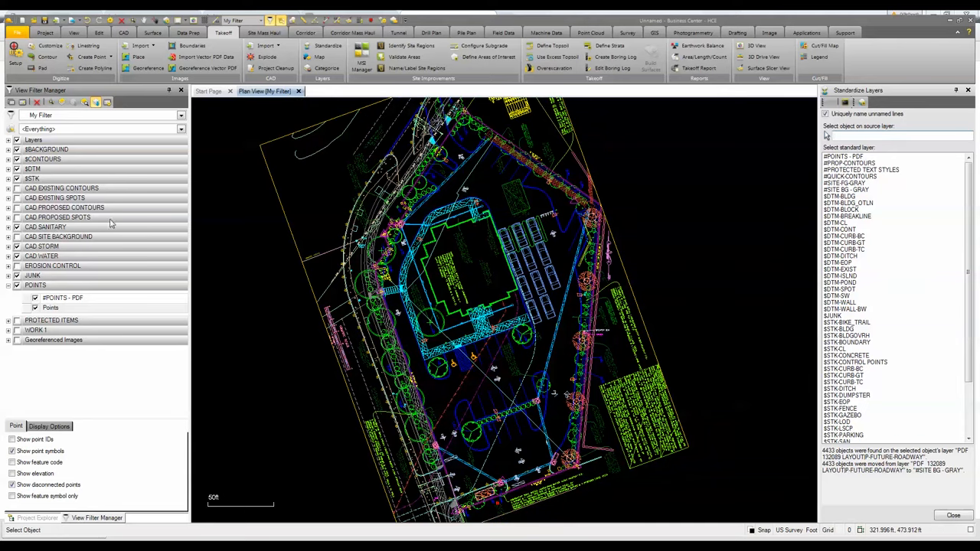
click(16, 141)
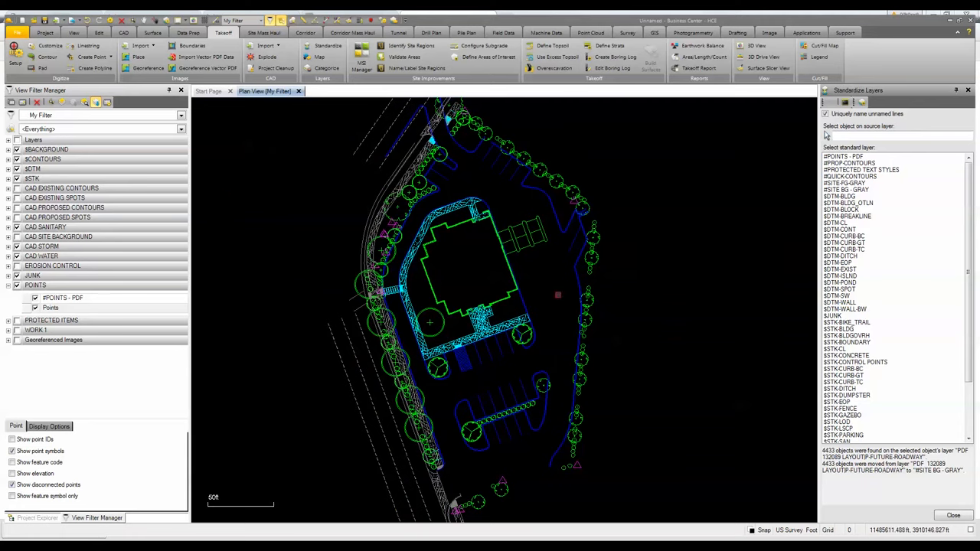
click(16, 141)
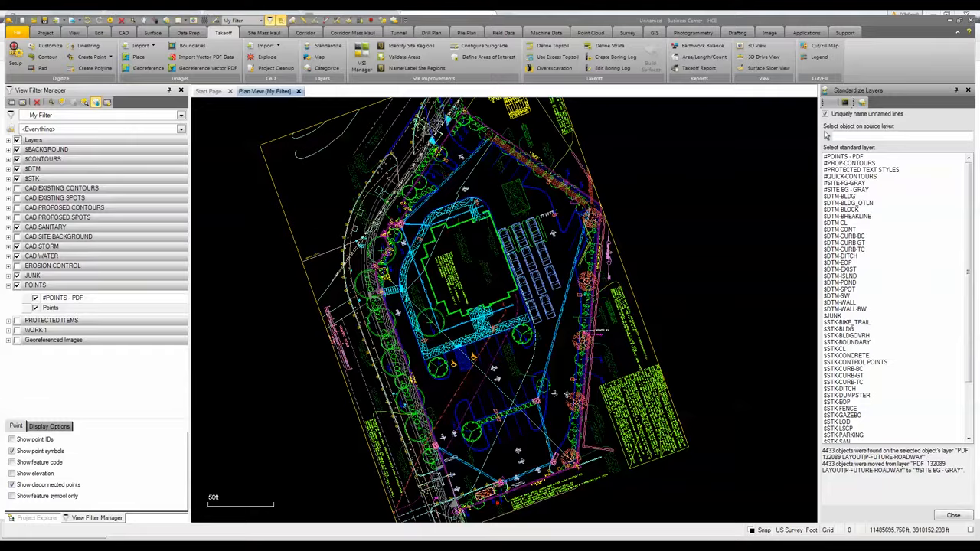
- With Standardize Layers, move the property boundary linework onto the $STK-BOUNDARY layer and close the tool
scroll(566, 184, up, 4)
scroll(570, 186, up, 1)
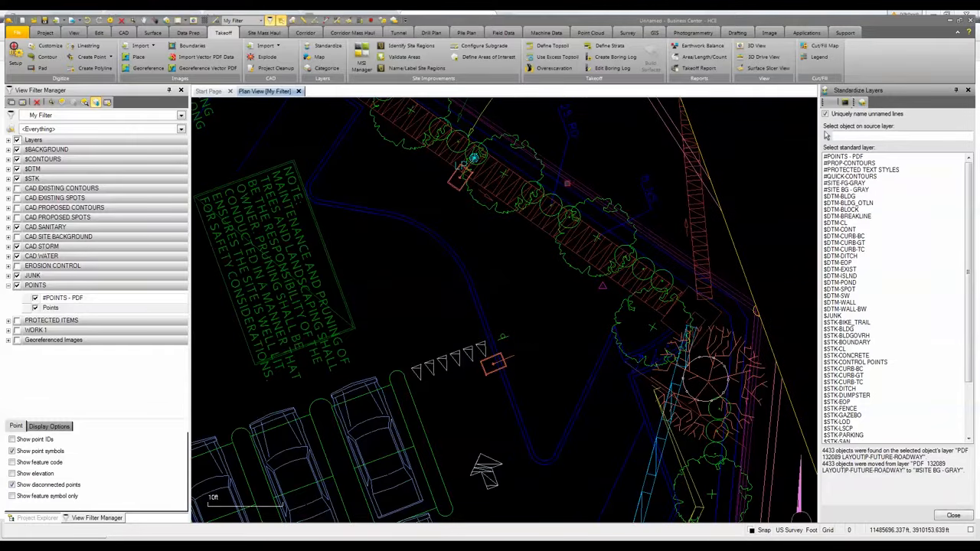
scroll(570, 185, down, 3)
middle_drag(569, 185, 651, 100)
scroll(651, 99, up, 2)
scroll(643, 299, up, 2)
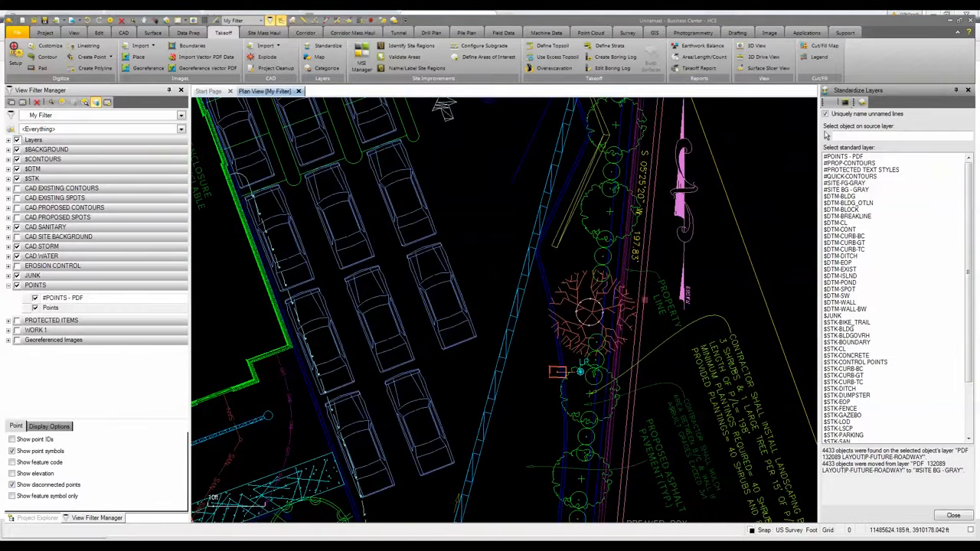
scroll(643, 298, up, 1)
scroll(624, 265, up, 2)
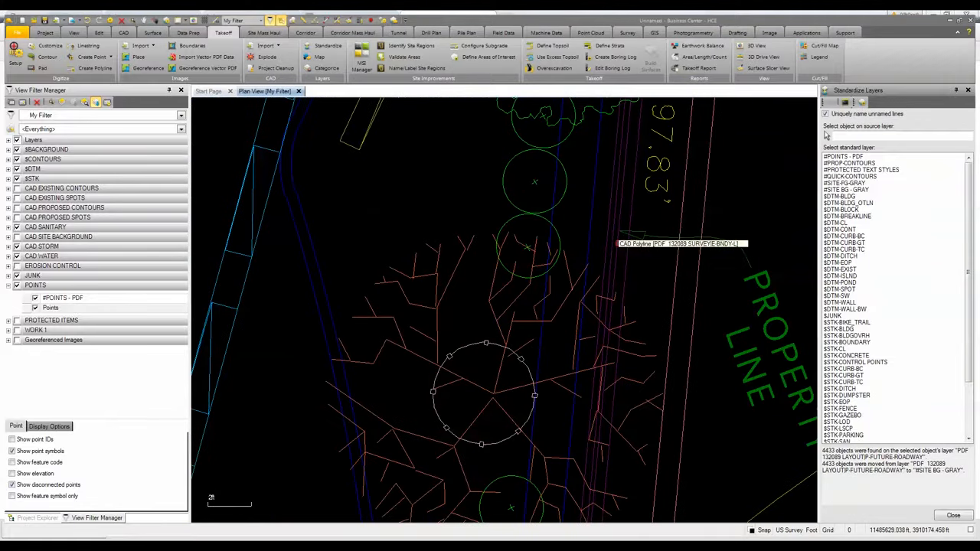
click(618, 244)
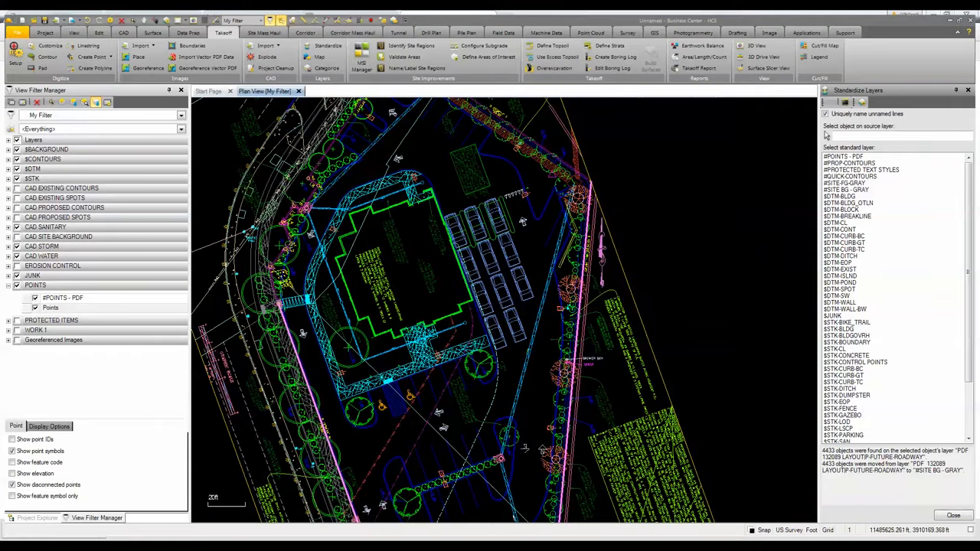
click(909, 137)
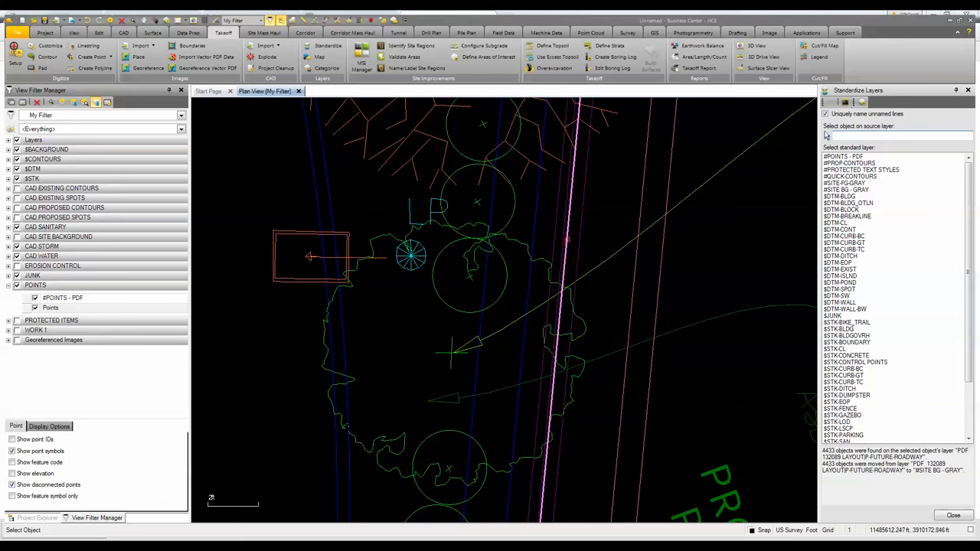
click(566, 238)
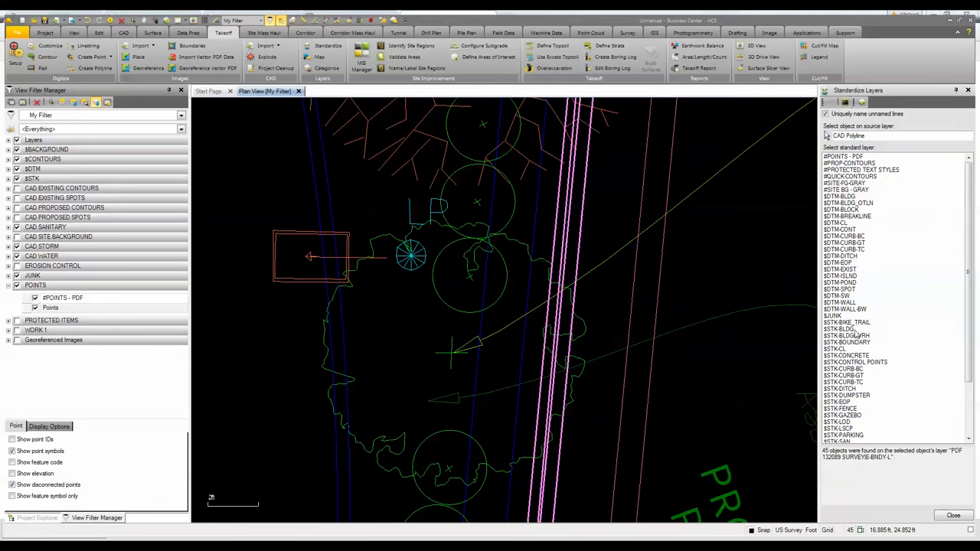
click(849, 342)
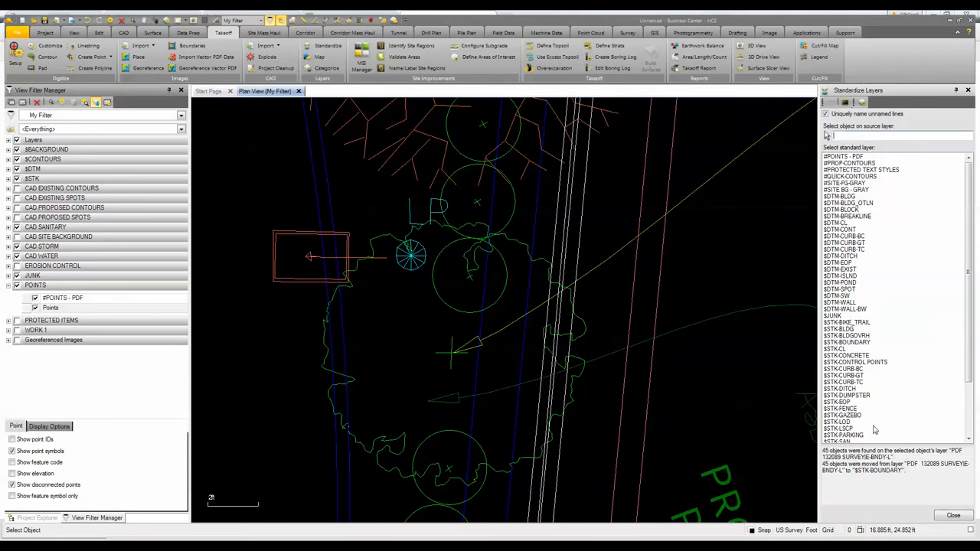
click(954, 515)
- Turn off the Layers group so only the standardized site linework remains displayed
scroll(575, 311, down, 5)
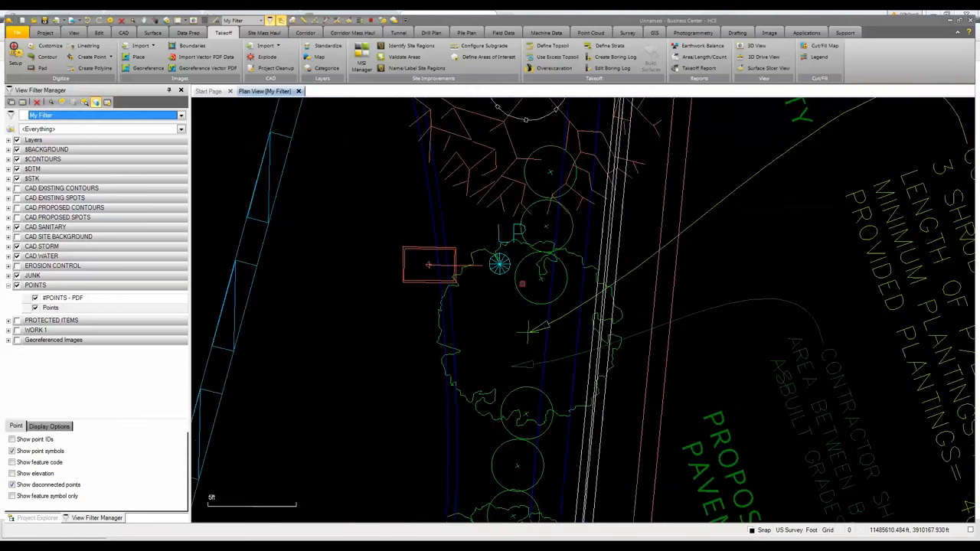
scroll(496, 284, down, 3)
middle_drag(496, 285, 535, 295)
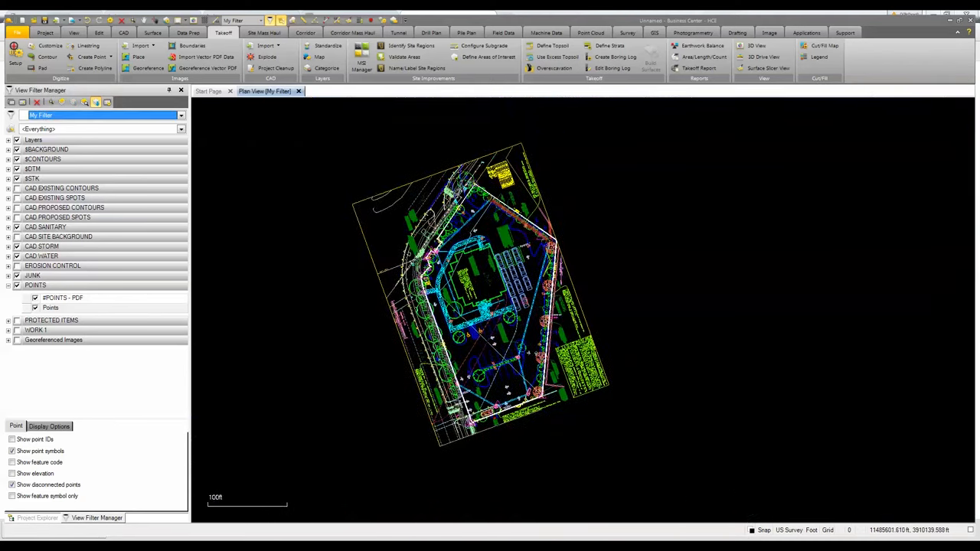
click(17, 139)
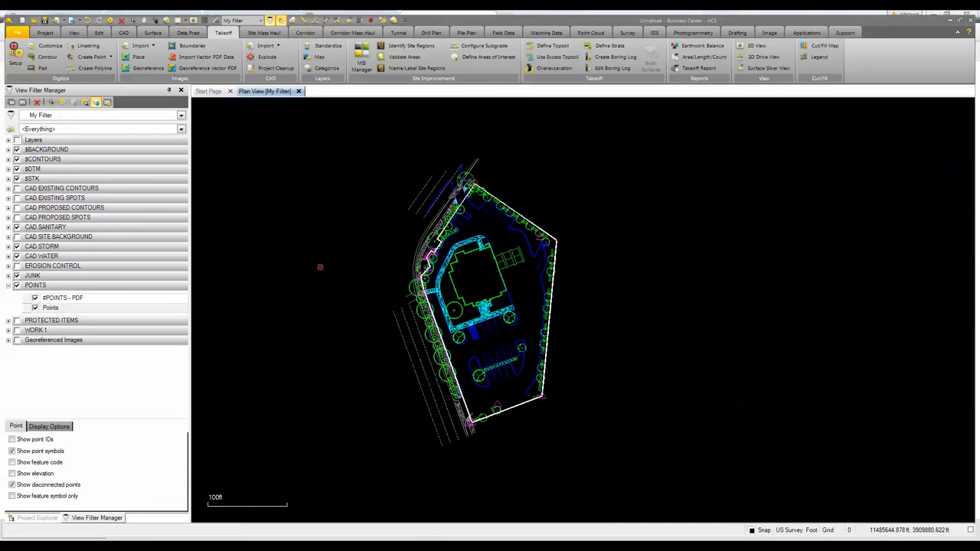
- Examine the landscaping tree symbols along the site's western edge
scroll(470, 249, up, 3)
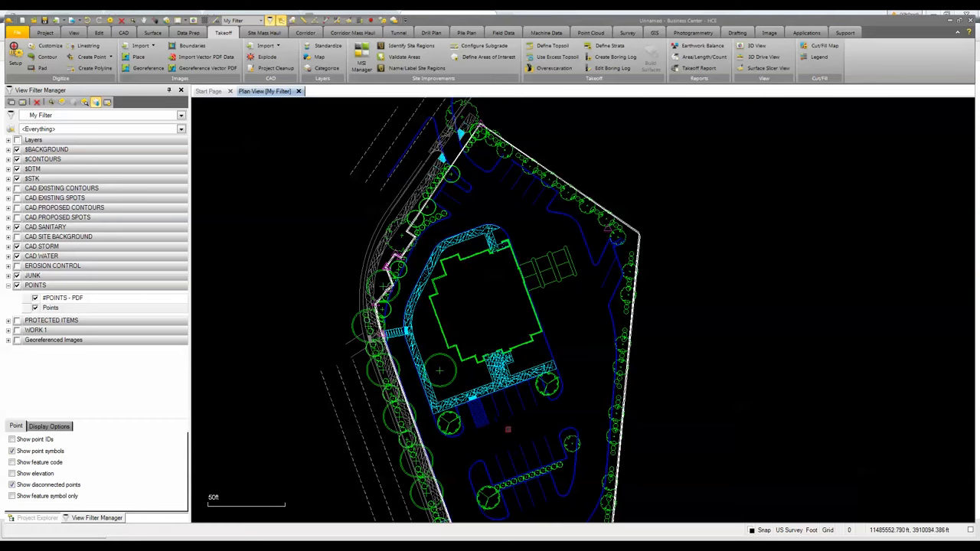
middle_drag(496, 426, 527, 312)
scroll(527, 312, down, 1)
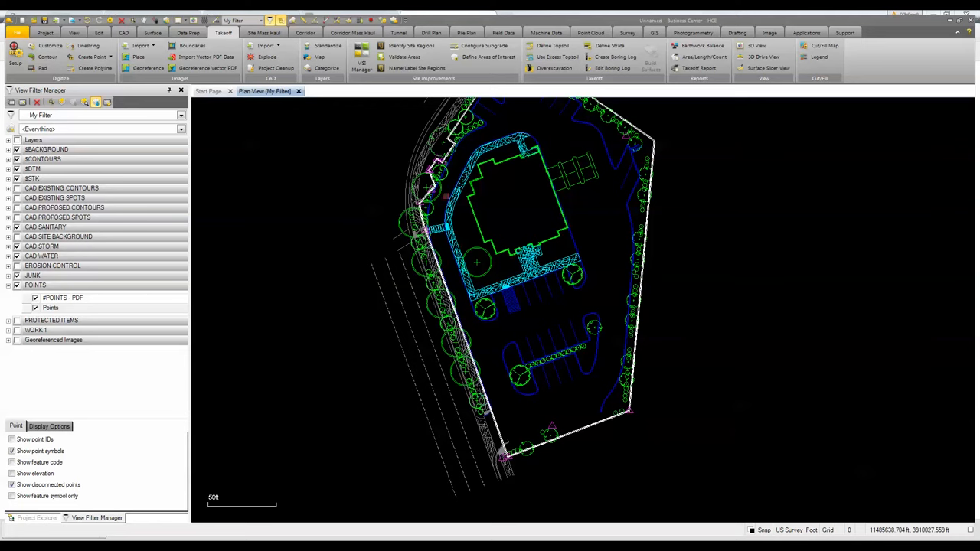
middle_drag(446, 200, 430, 323)
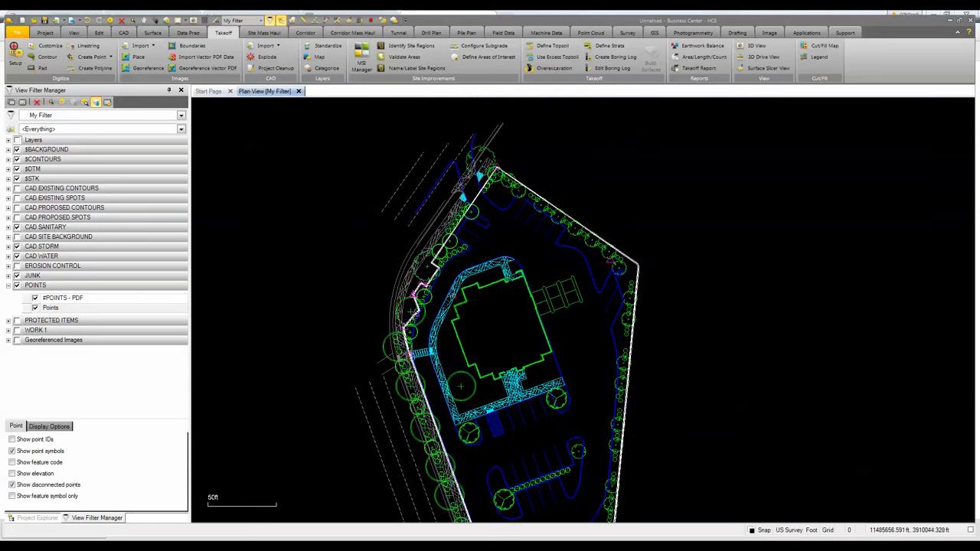
scroll(481, 190, up, 5)
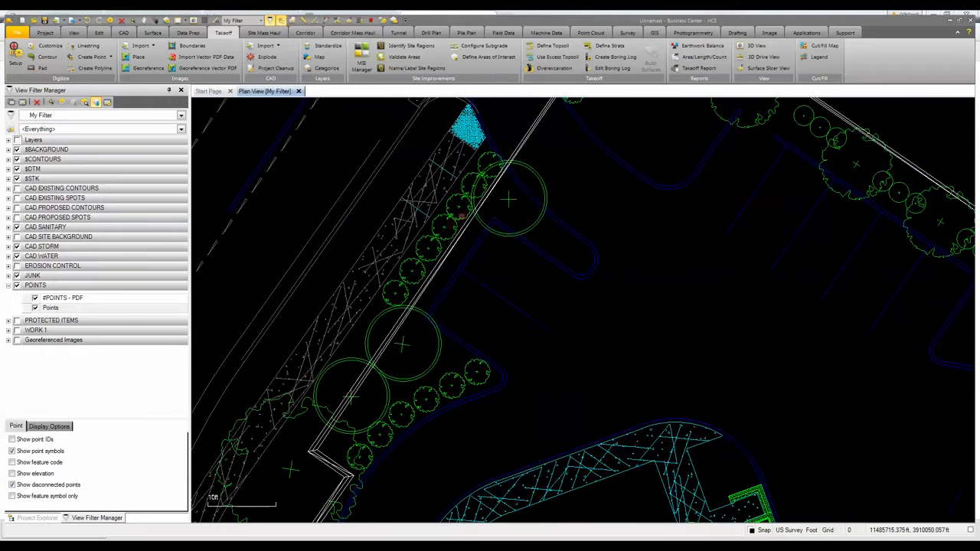
scroll(452, 224, up, 2)
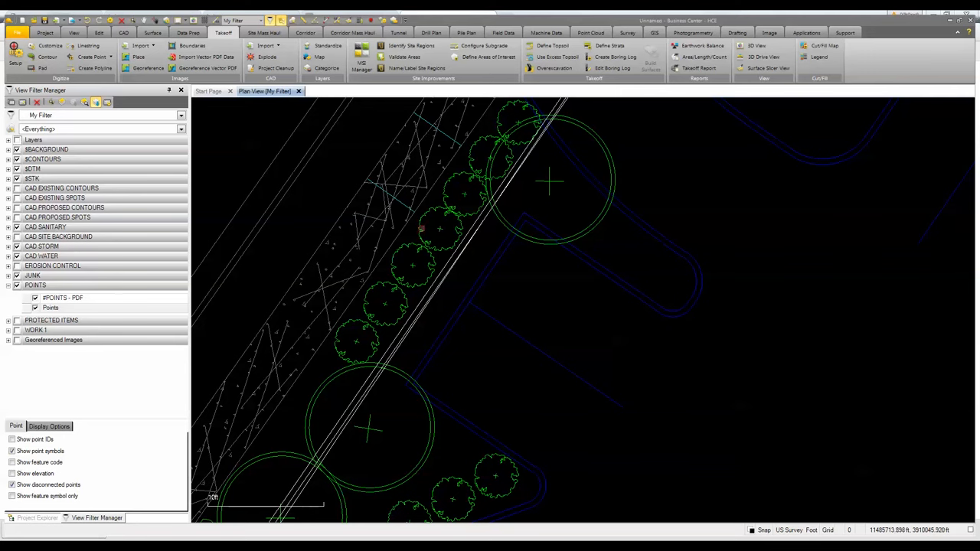
click(420, 234)
scroll(443, 233, up, 3)
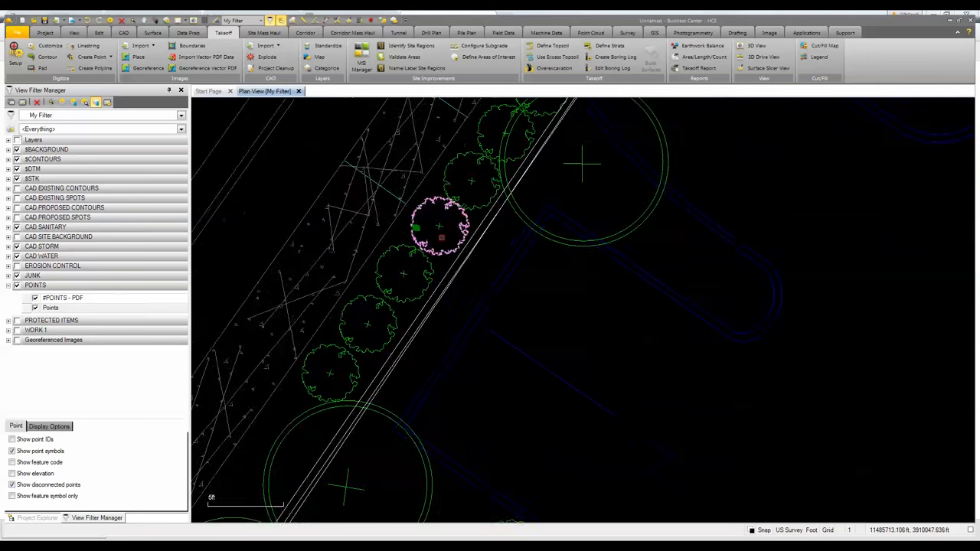
key(Escape)
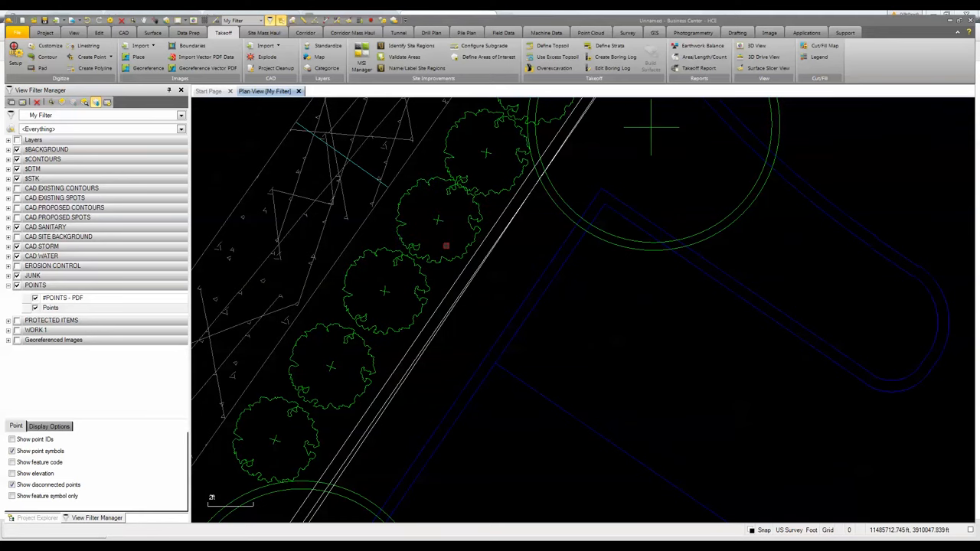
scroll(446, 246, down, 2)
scroll(445, 246, down, 2)
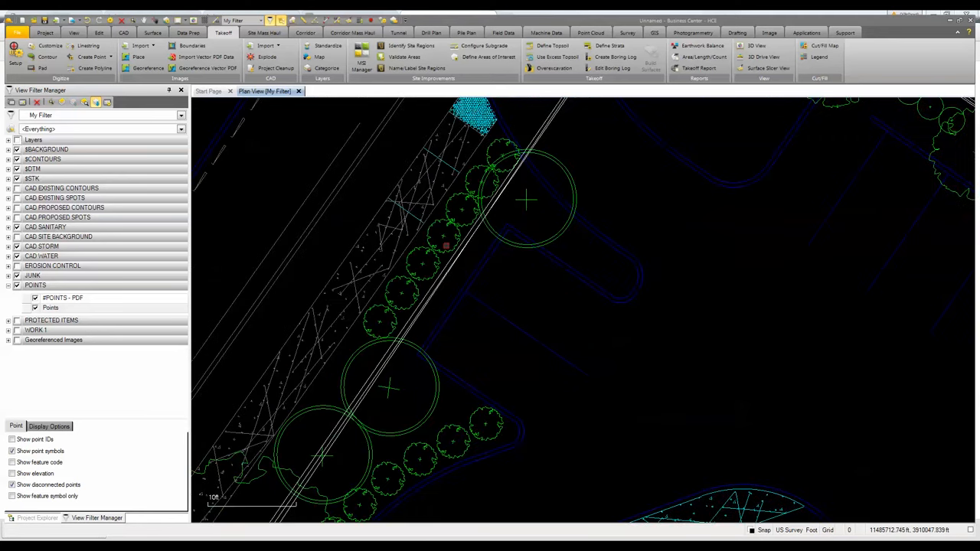
scroll(446, 246, down, 1)
middle_drag(445, 284, 443, 270)
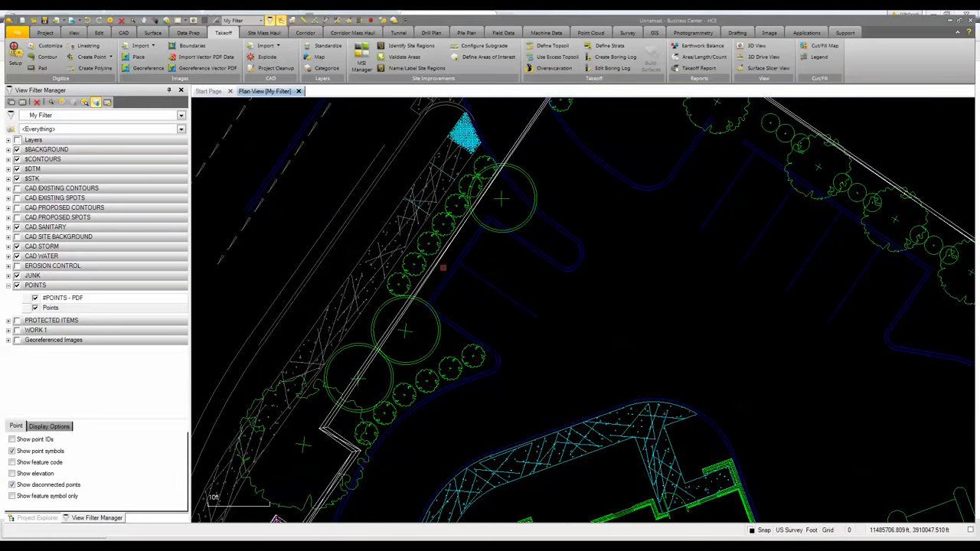
- Start Create Points from CAD and select all objects on the $STK-LSCP layer
click(129, 35)
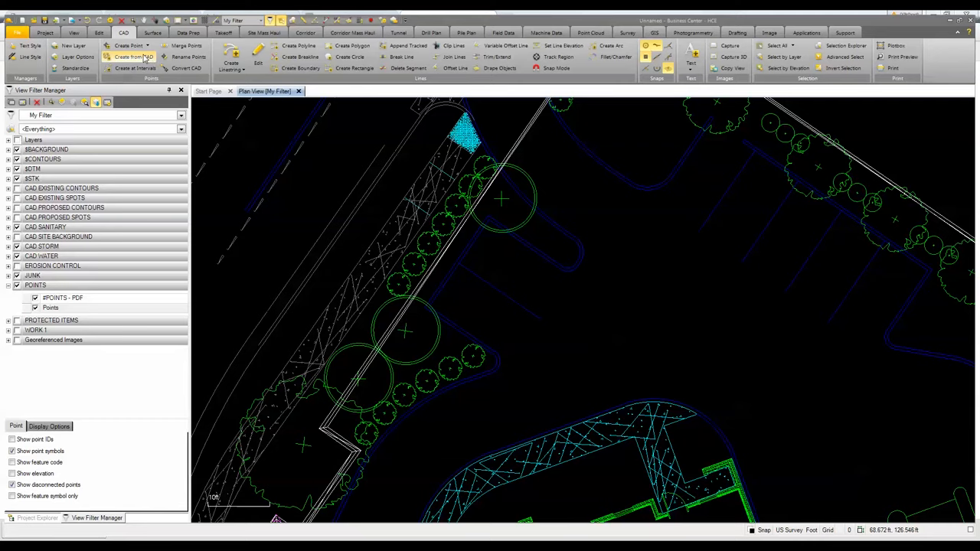
click(132, 61)
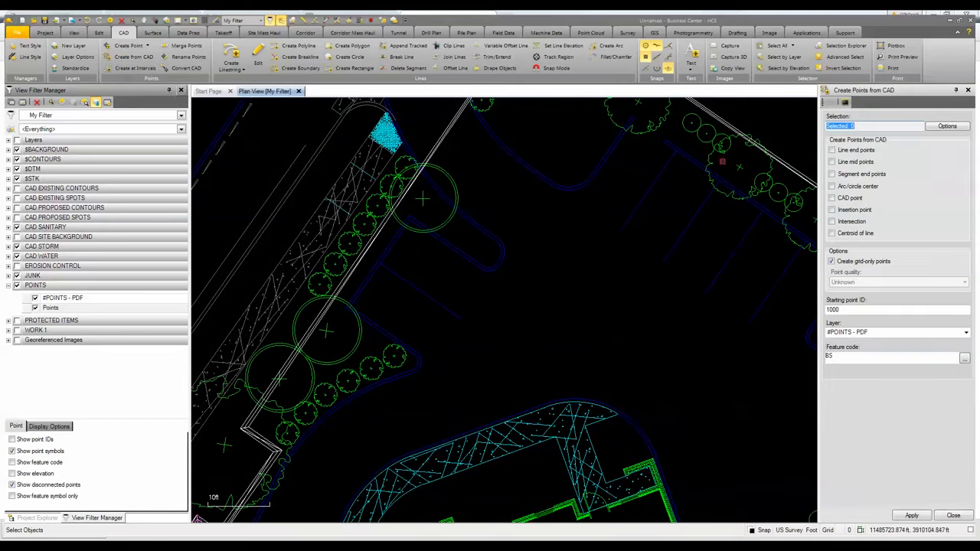
click(942, 126)
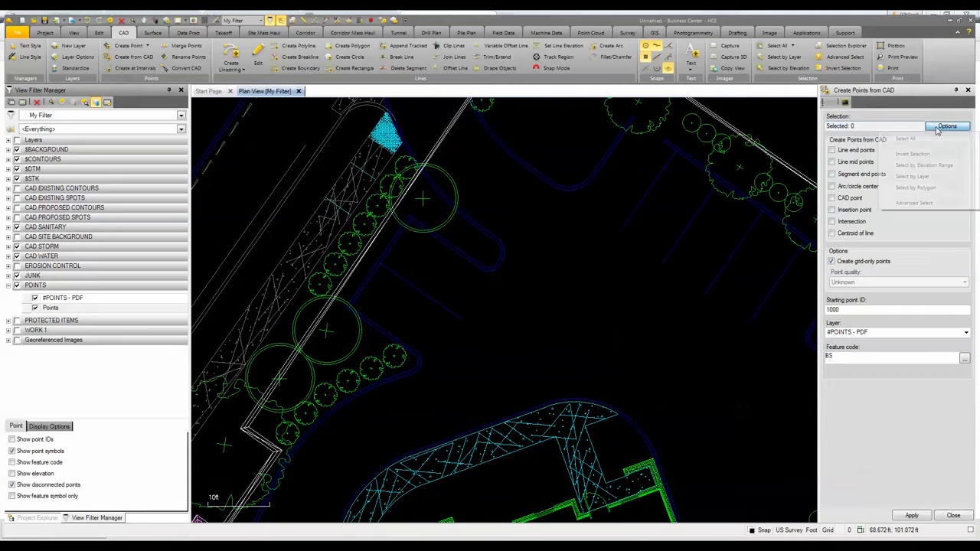
click(916, 177)
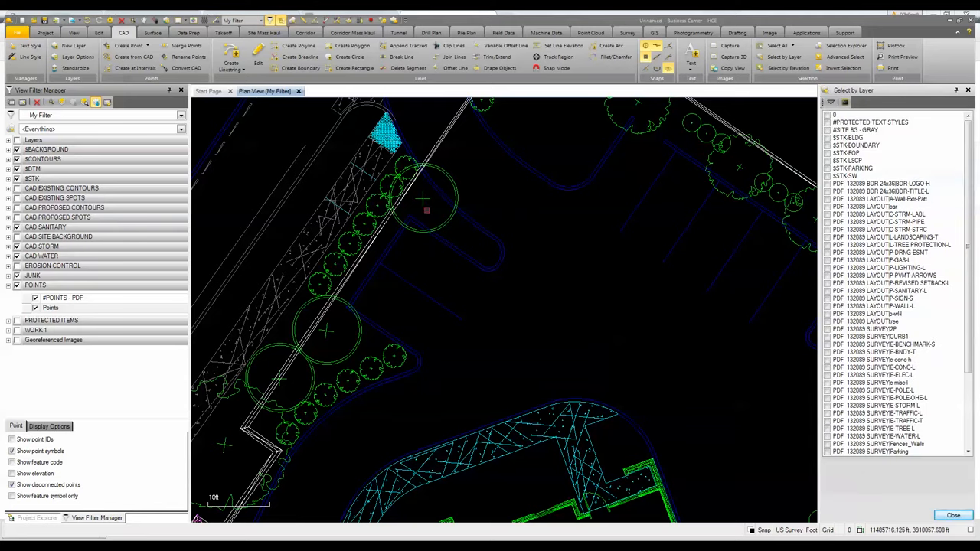
click(470, 230)
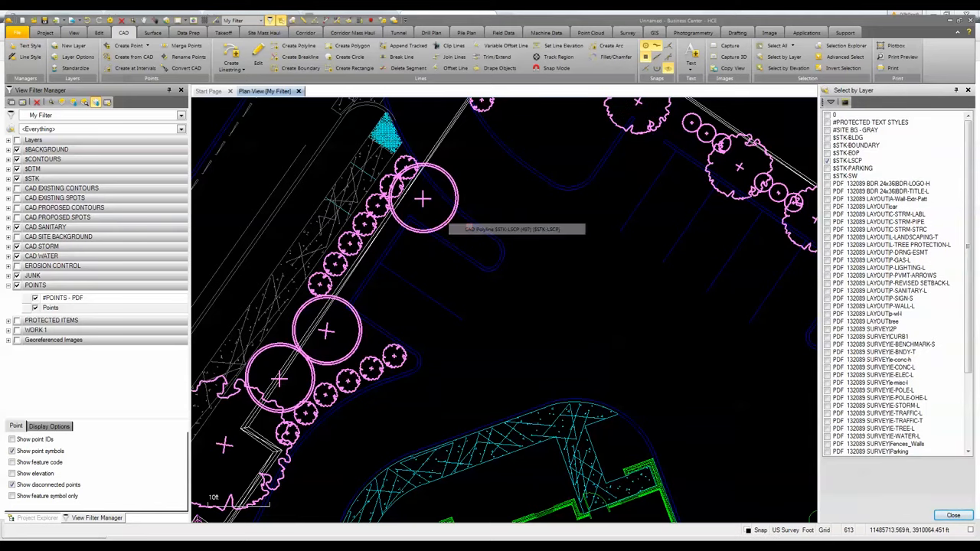
click(953, 515)
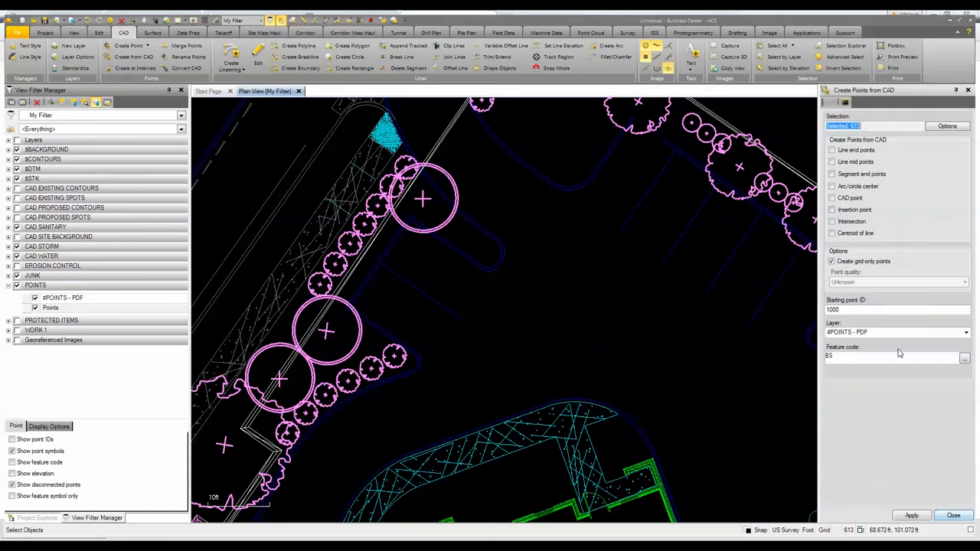
- Create points at each symbol's line centroid on layer #POINTS - PDF with feature code VEG
click(832, 234)
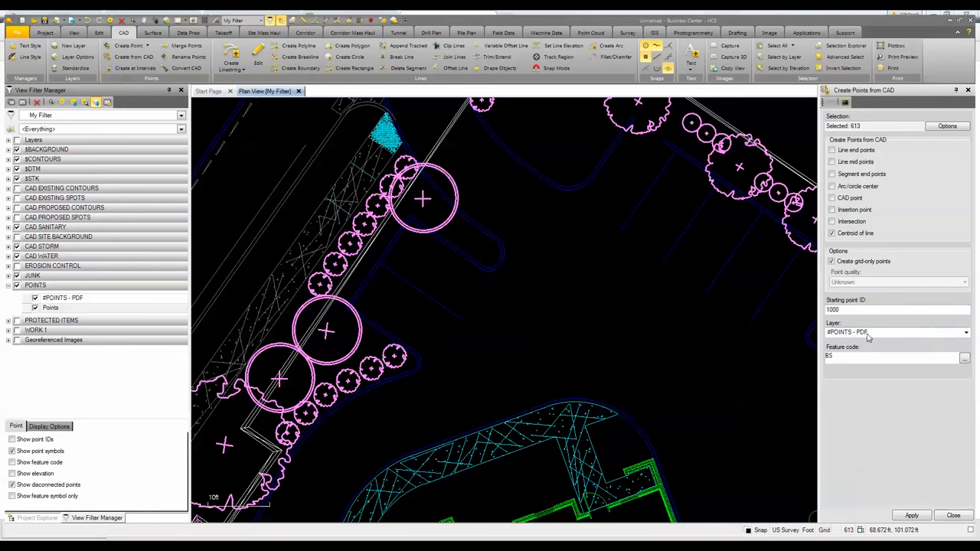
click(967, 338)
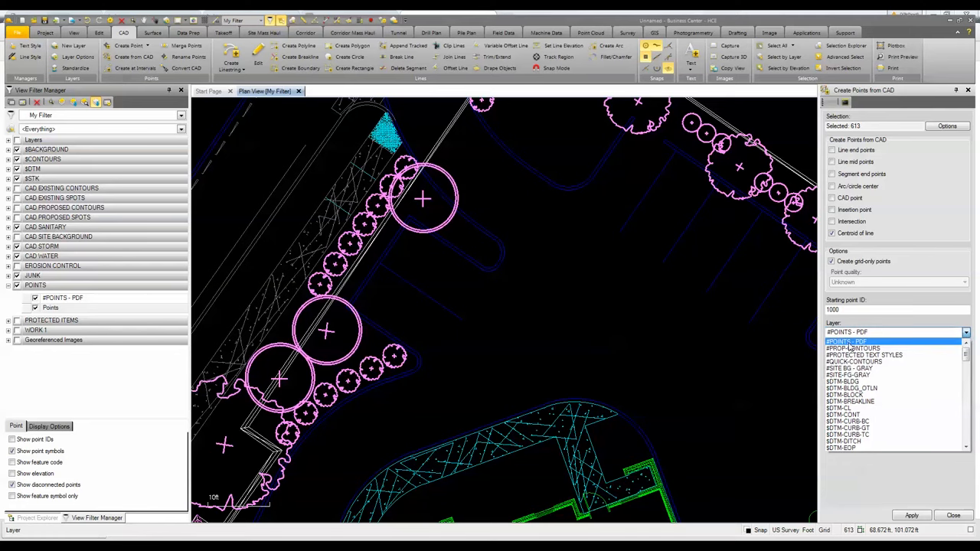
click(876, 341)
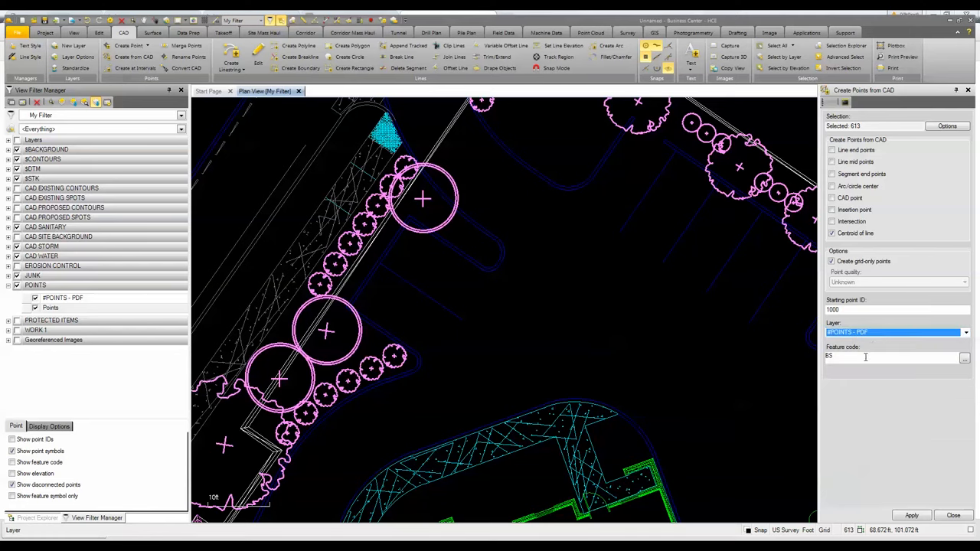
click(854, 359)
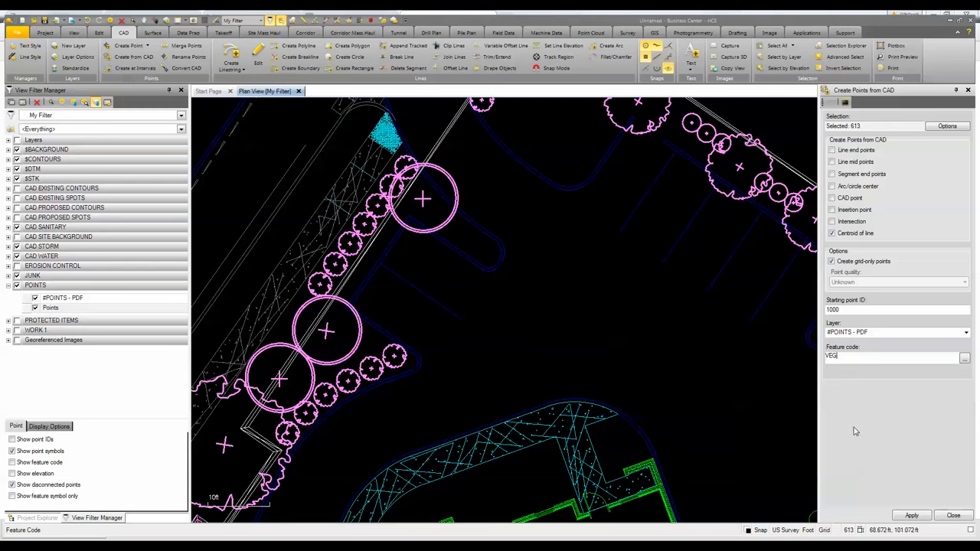
click(911, 516)
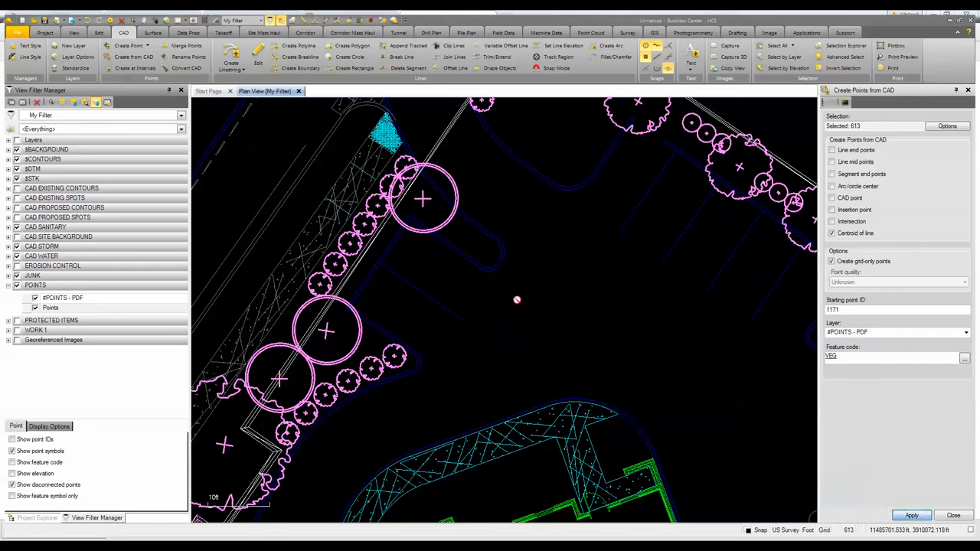
click(954, 515)
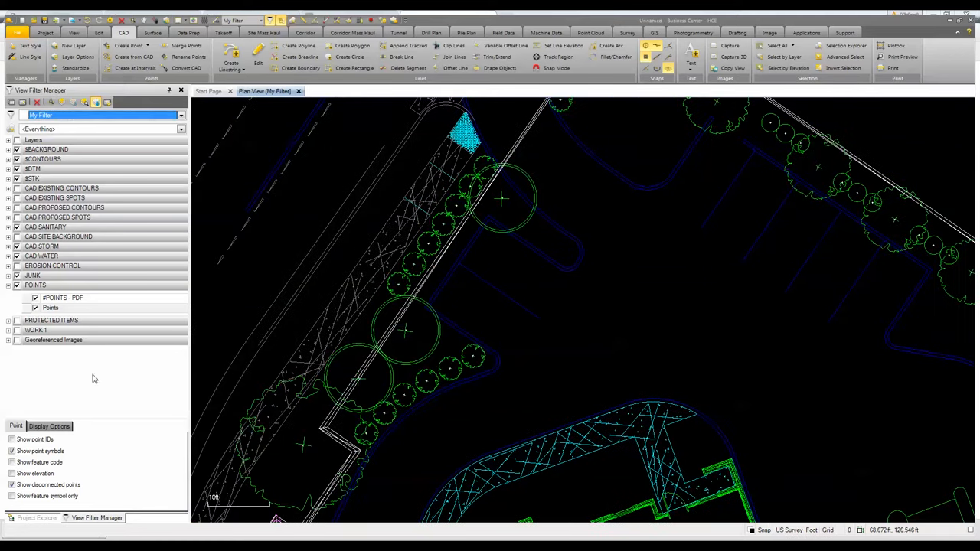
- Show point feature codes and review the new VEG points around the site
click(11, 462)
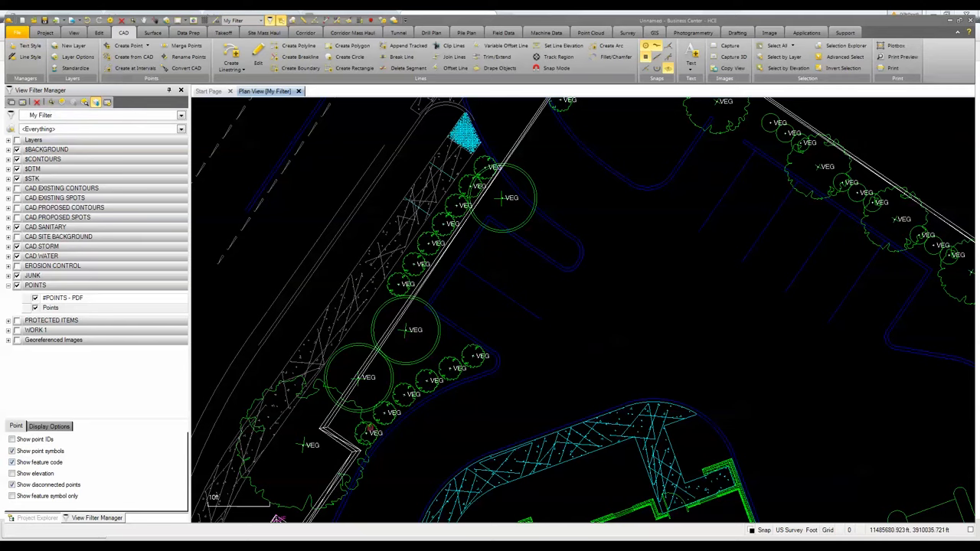
scroll(775, 218, down, 2)
middle_drag(801, 267, 571, 235)
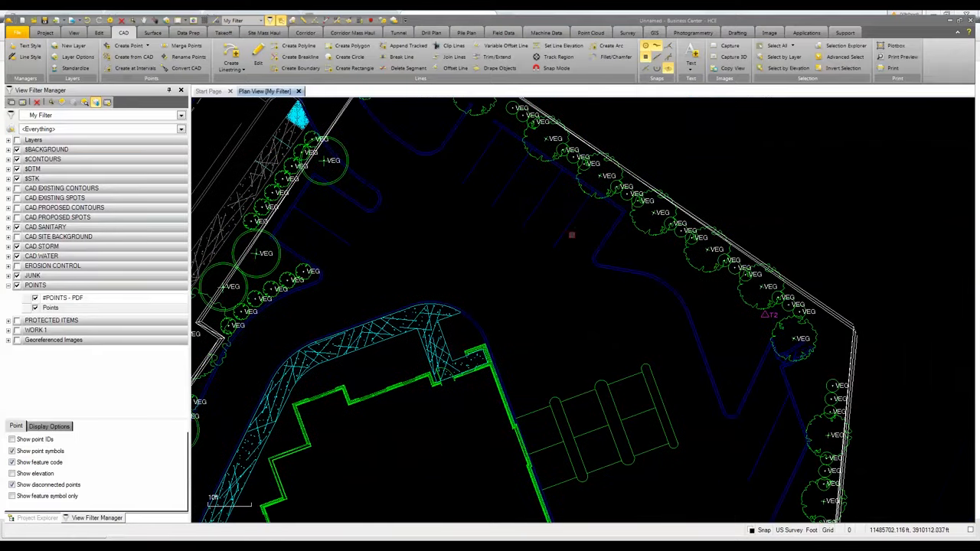
scroll(768, 372, down, 1)
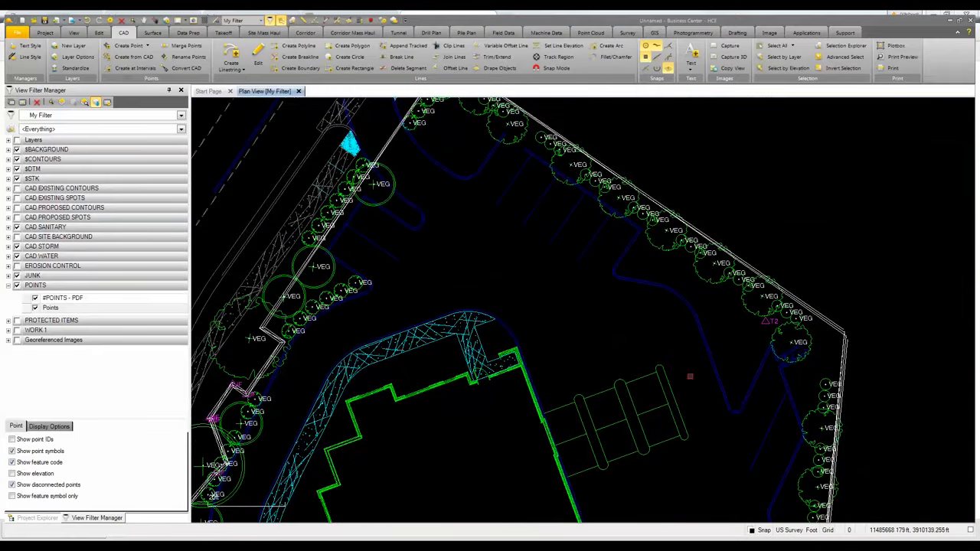
middle_drag(690, 377, 706, 235)
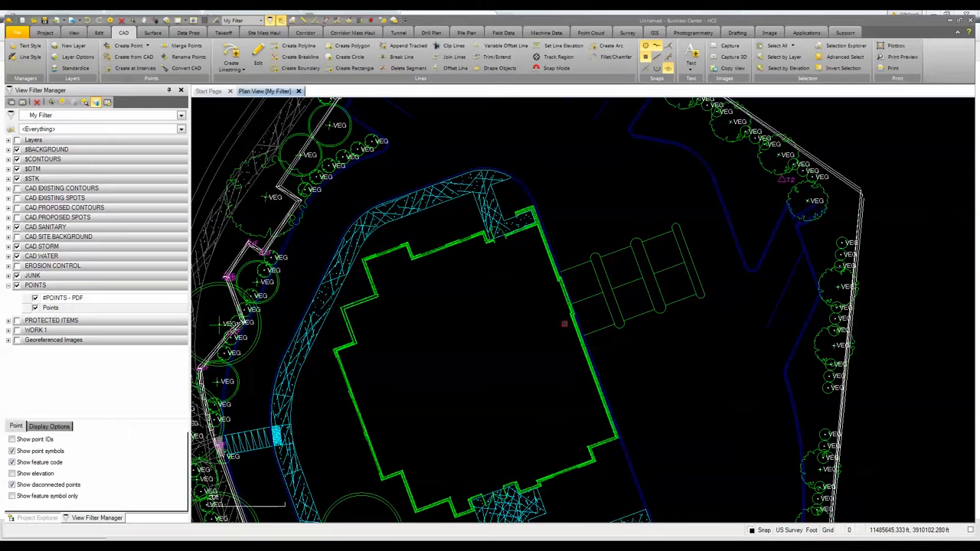
scroll(565, 324, down, 1)
mouse_move(580, 229)
middle_down()
mouse_move(584, 277)
mouse_move(492, 295)
middle_up()
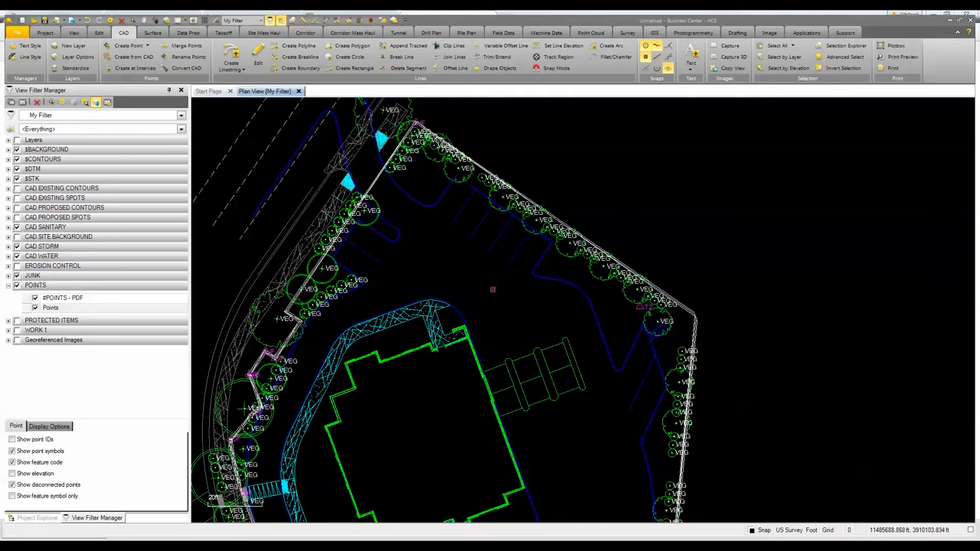
click(131, 58)
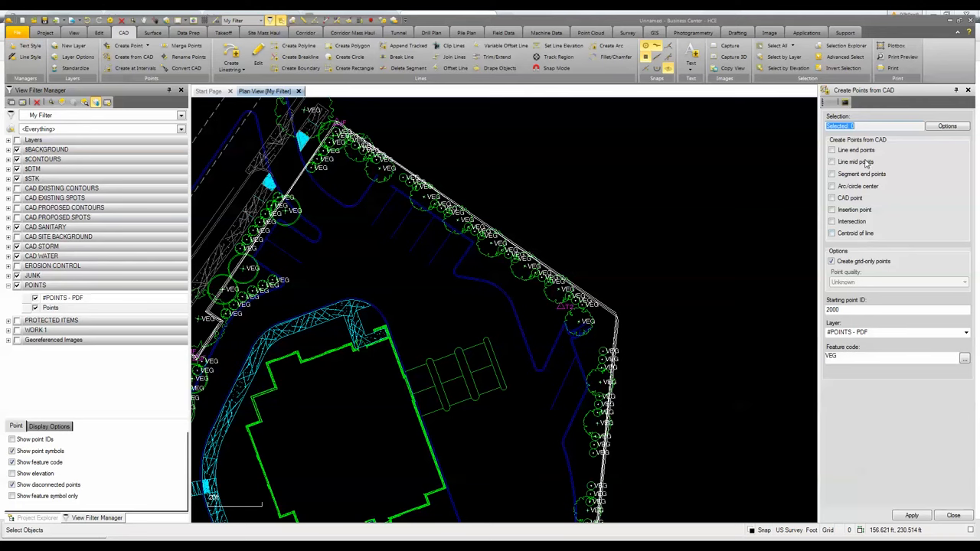
click(133, 70)
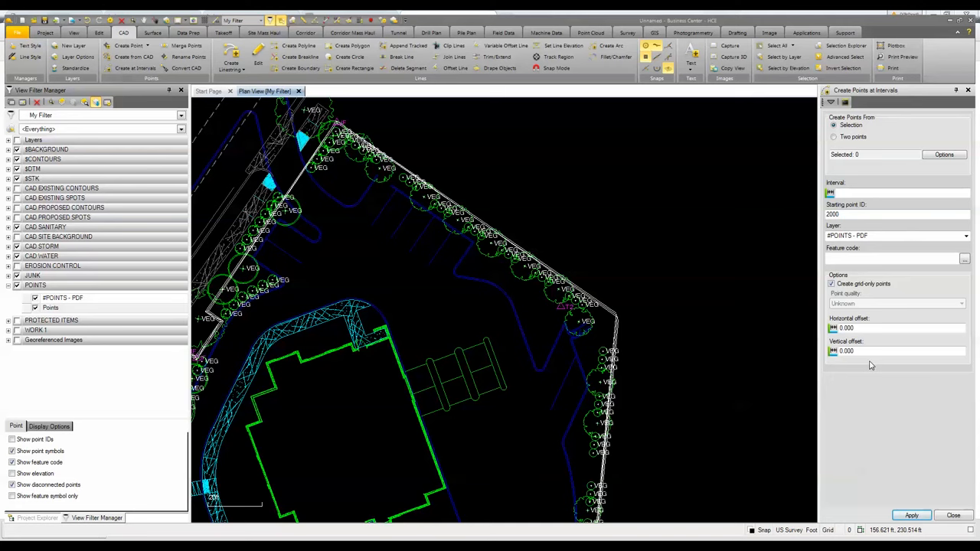
click(953, 516)
click(952, 515)
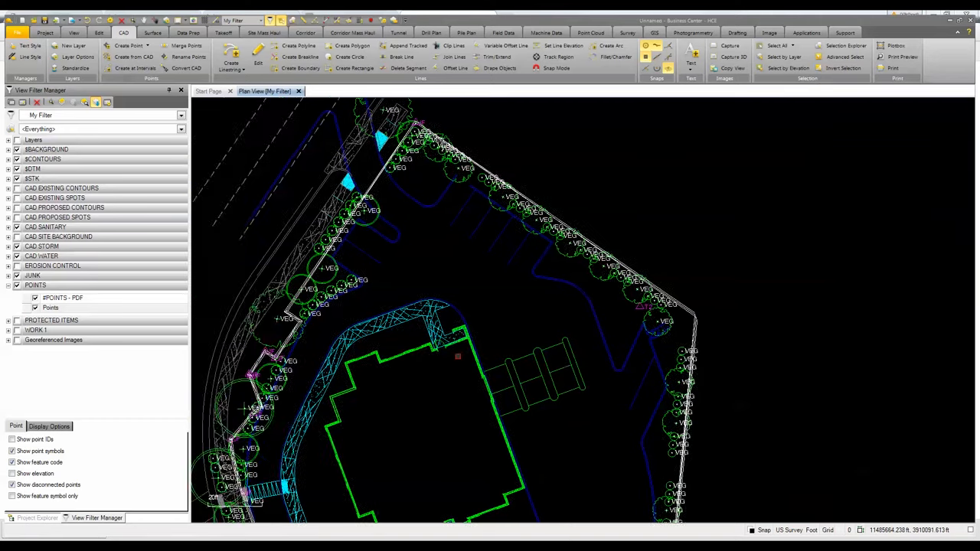
- Select a sidewalk hatch line and show only the layers of the selected object
scroll(576, 215, down, 4)
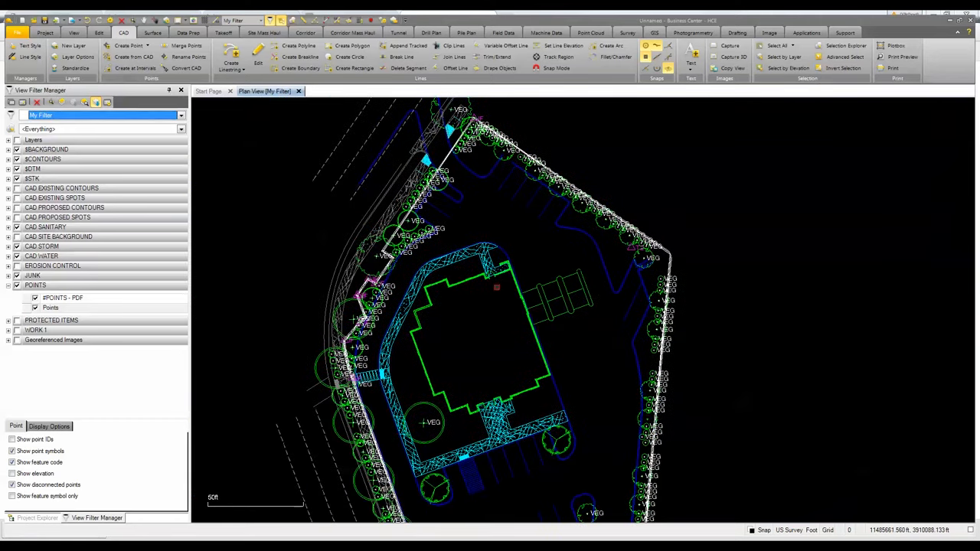
scroll(509, 168, down, 2)
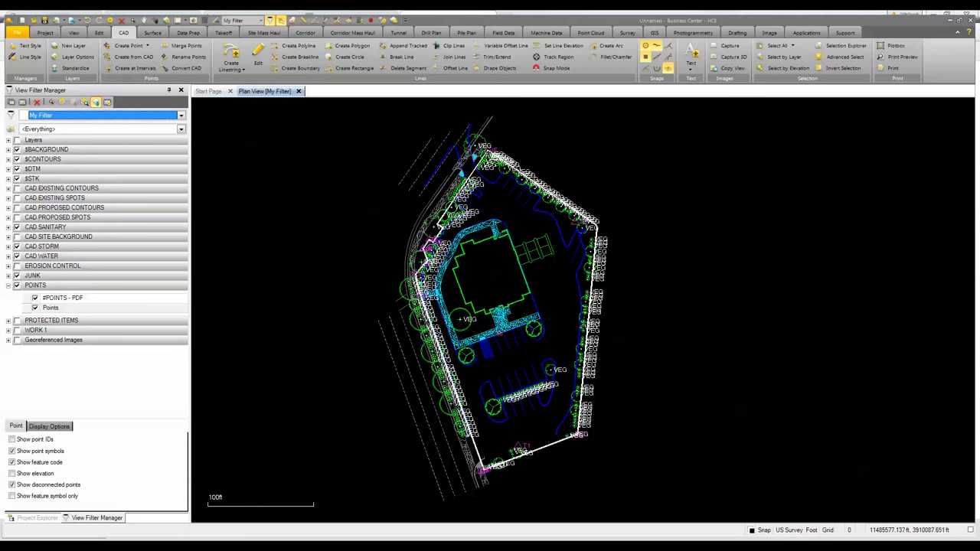
scroll(493, 333, up, 5)
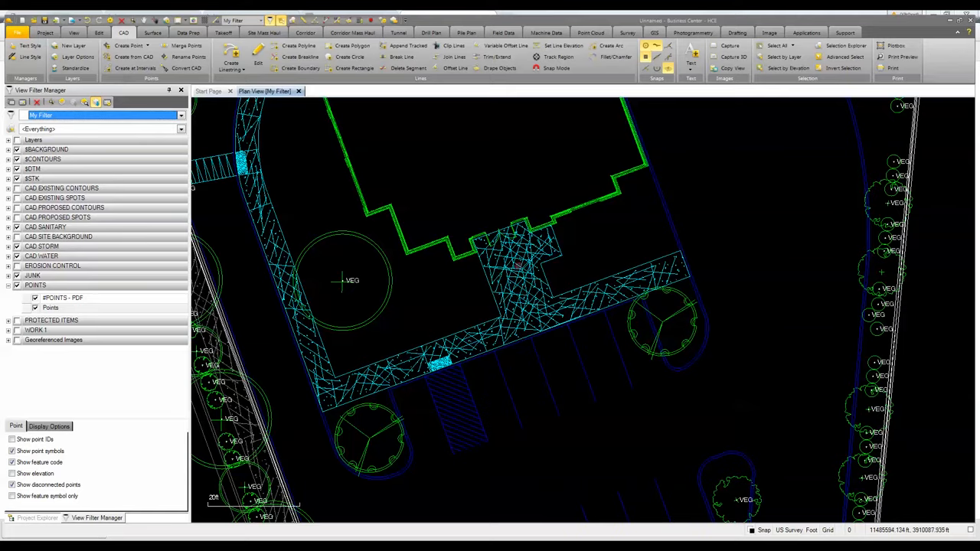
scroll(530, 309, up, 2)
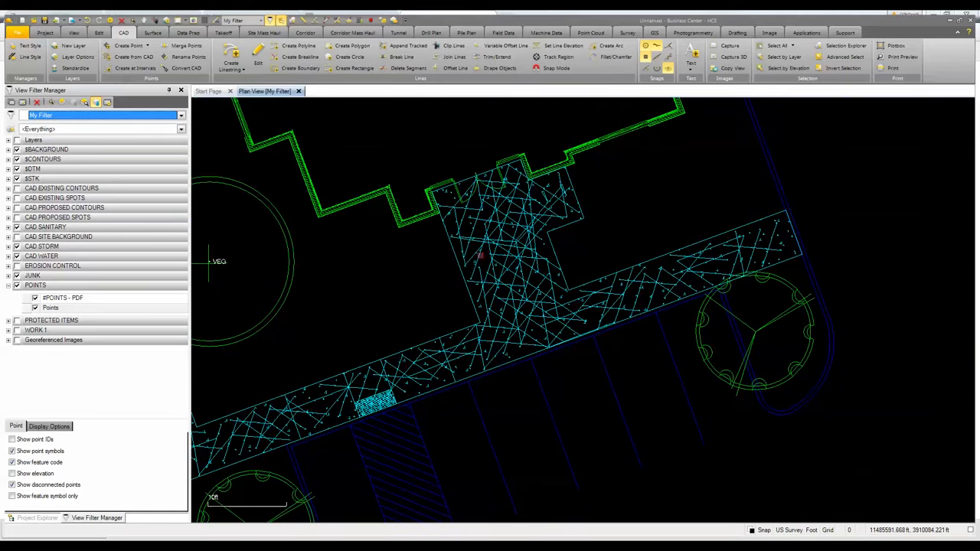
click(479, 258)
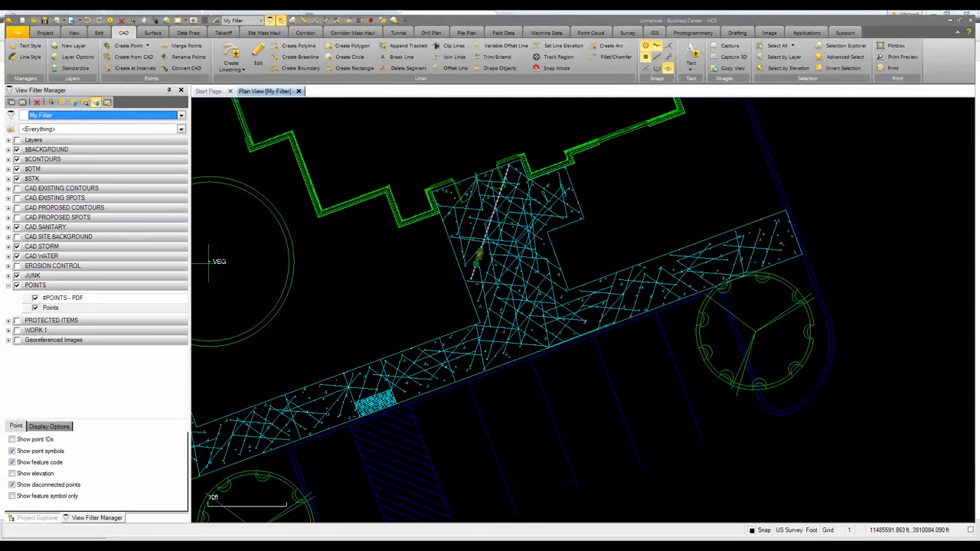
click(85, 103)
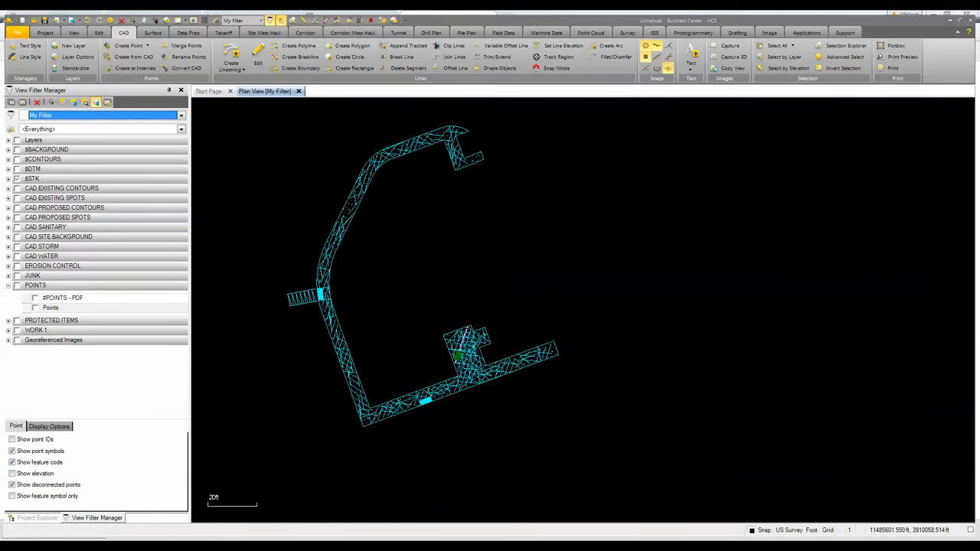
- Select all sidewalk linework, deselect its outline boundary lines, and delete the remaining hatch lines
scroll(398, 333, down, 1)
scroll(313, 166, down, 2)
middle_drag(314, 170, 330, 185)
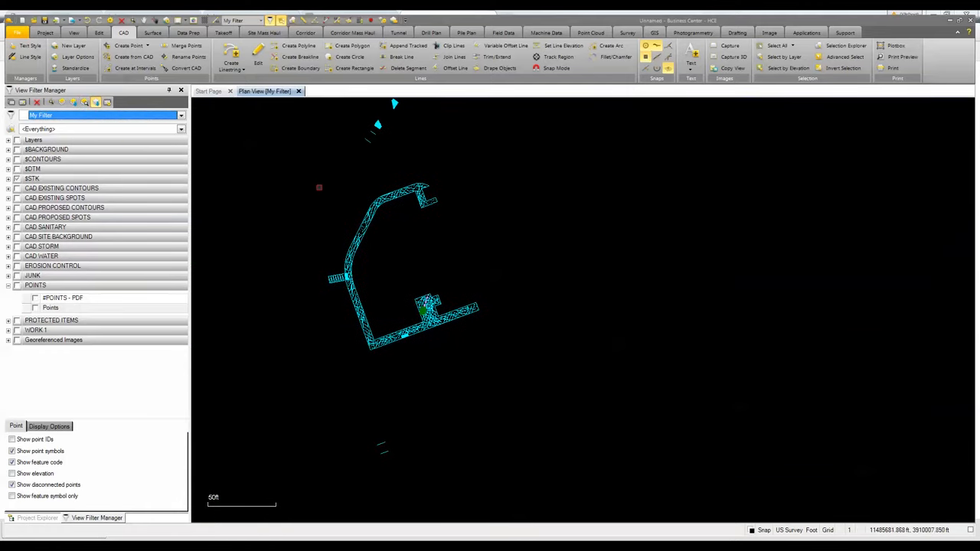
drag(302, 185, 506, 381)
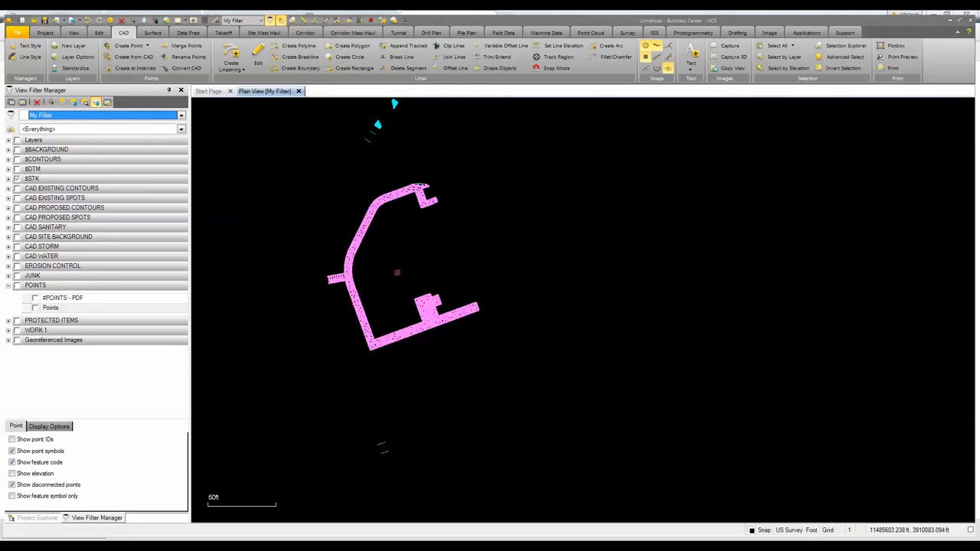
drag(253, 167, 527, 386)
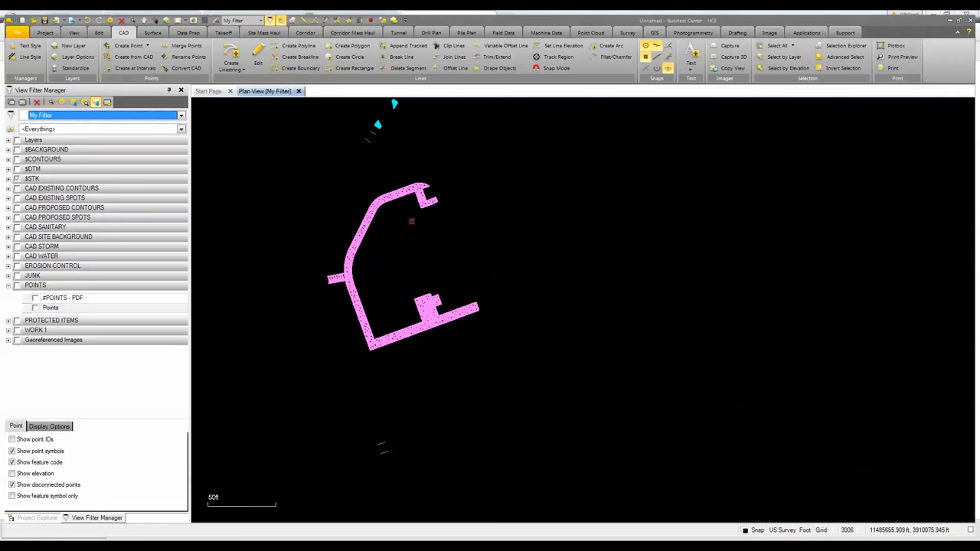
scroll(412, 221, up, 5)
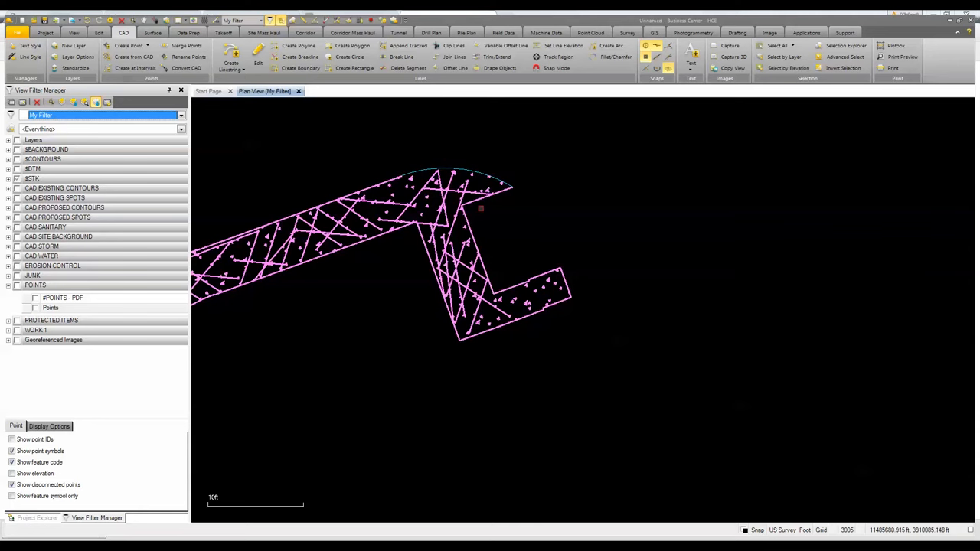
ctrl+click(477, 202)
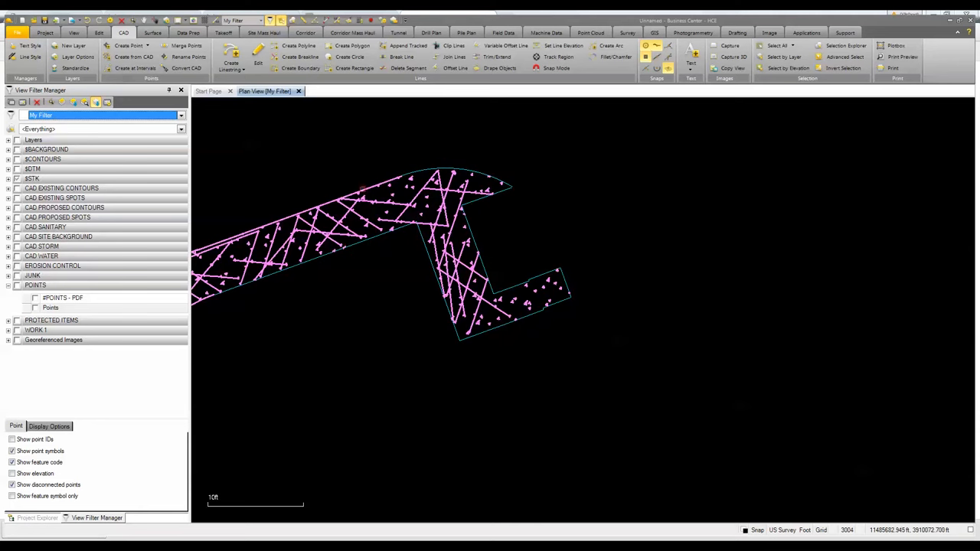
scroll(363, 191, down, 3)
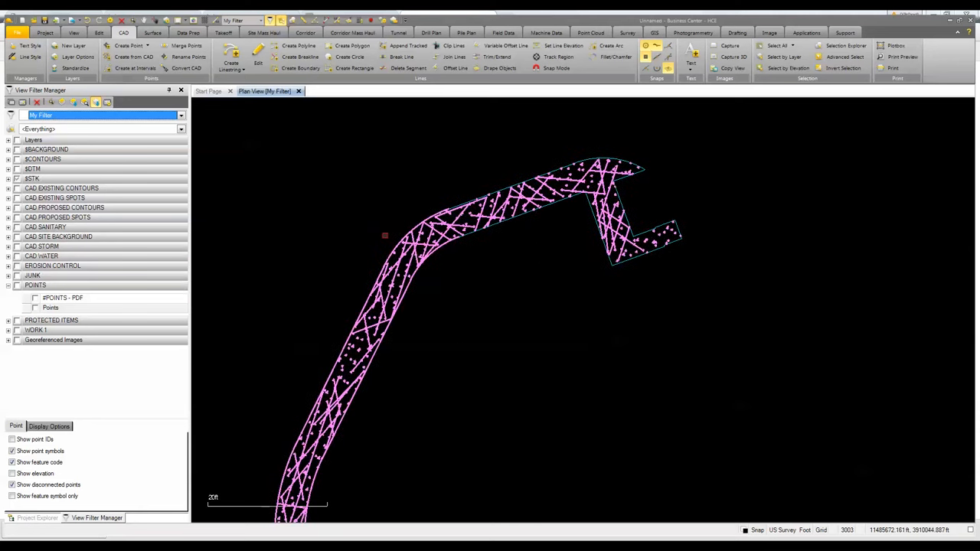
scroll(452, 218, up, 2)
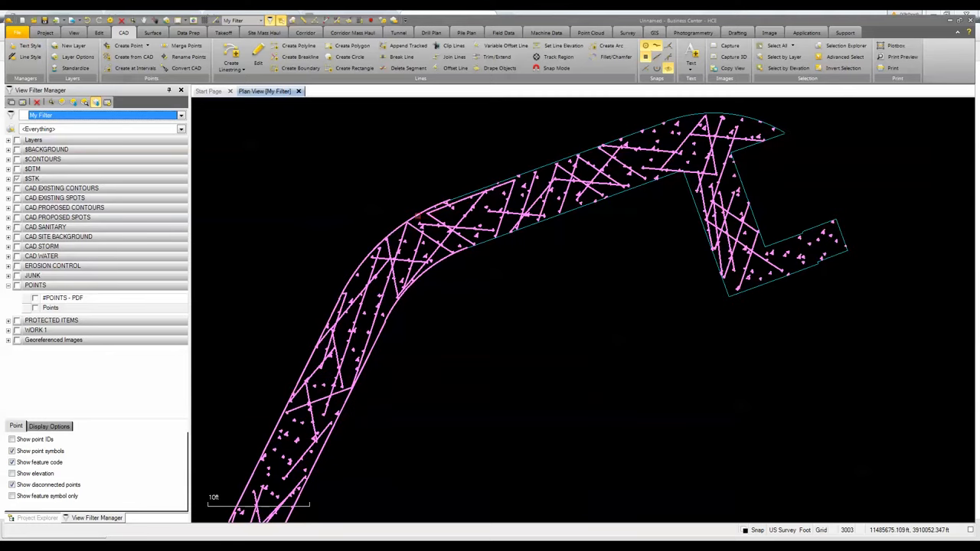
ctrl+click(419, 217)
ctrl+click(435, 266)
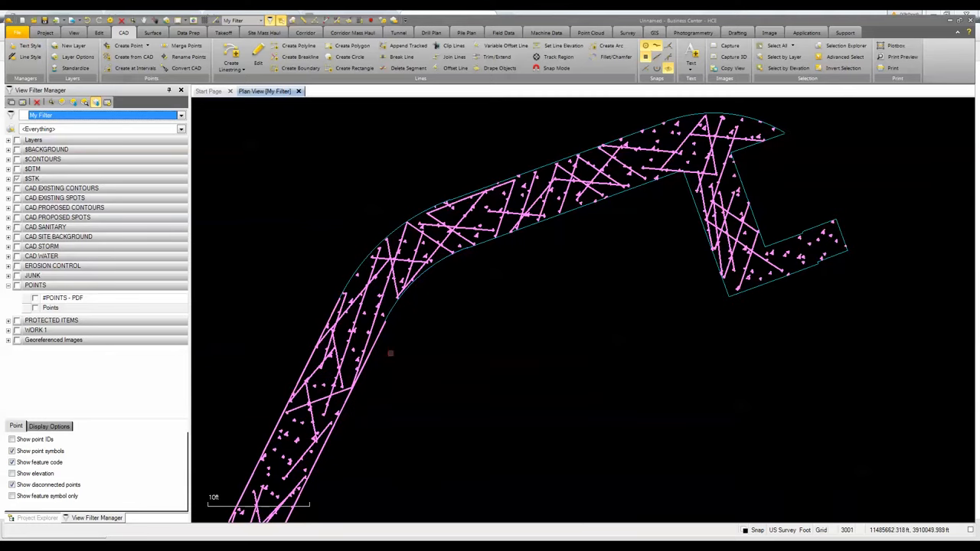
ctrl+click(373, 353)
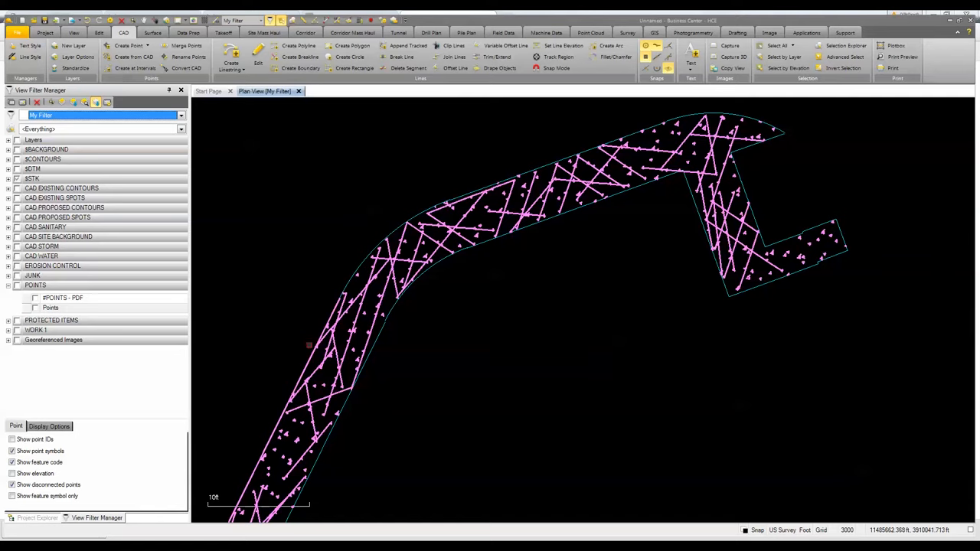
ctrl+click(310, 359)
scroll(310, 359, down, 6)
middle_drag(335, 308, 400, 170)
scroll(400, 170, down, 3)
scroll(336, 325, up, 5)
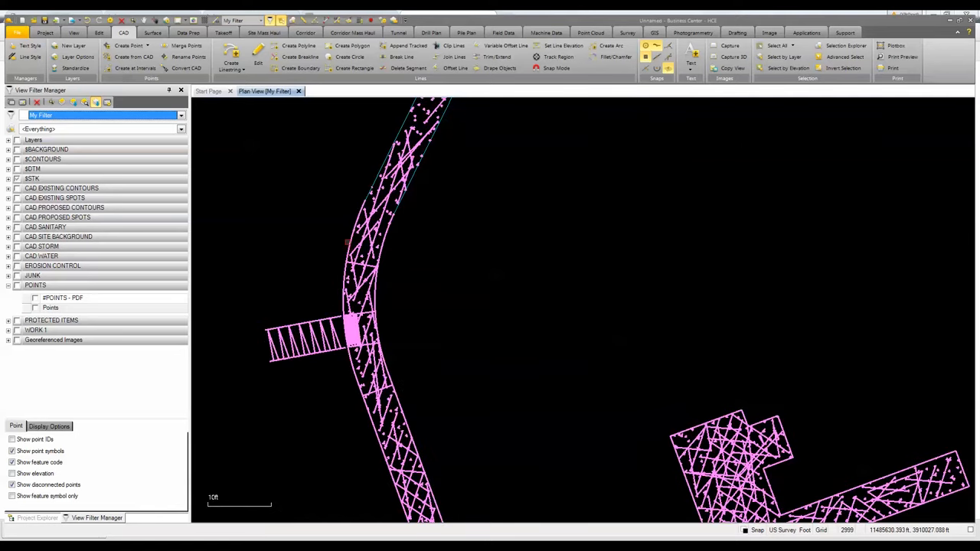
ctrl+click(348, 243)
ctrl+click(384, 246)
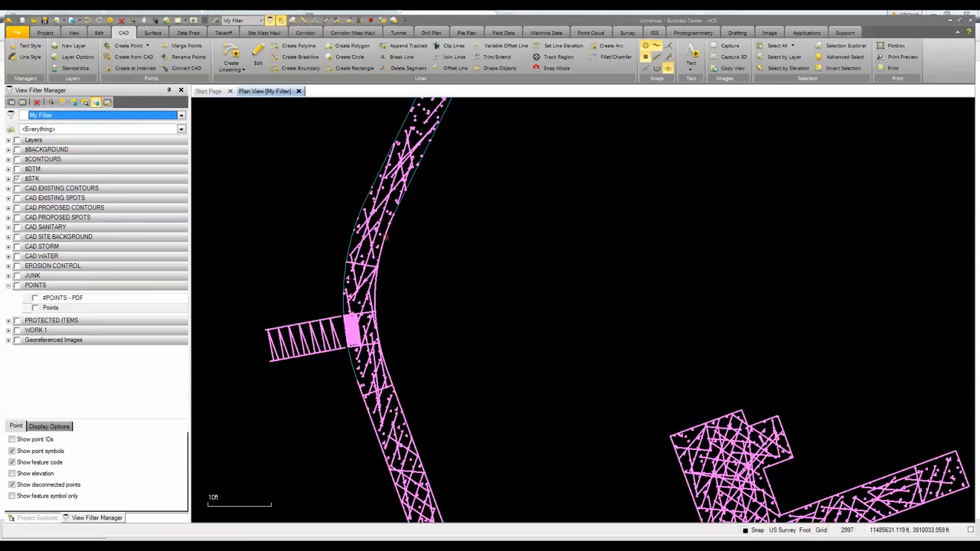
ctrl+click(386, 239)
middle_drag(421, 374, 400, 222)
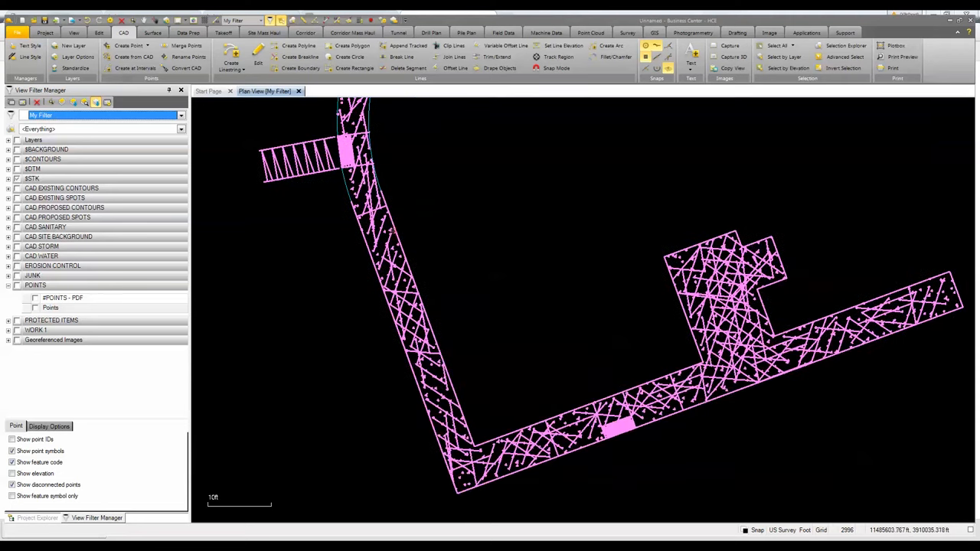
ctrl+click(392, 222)
ctrl+click(367, 243)
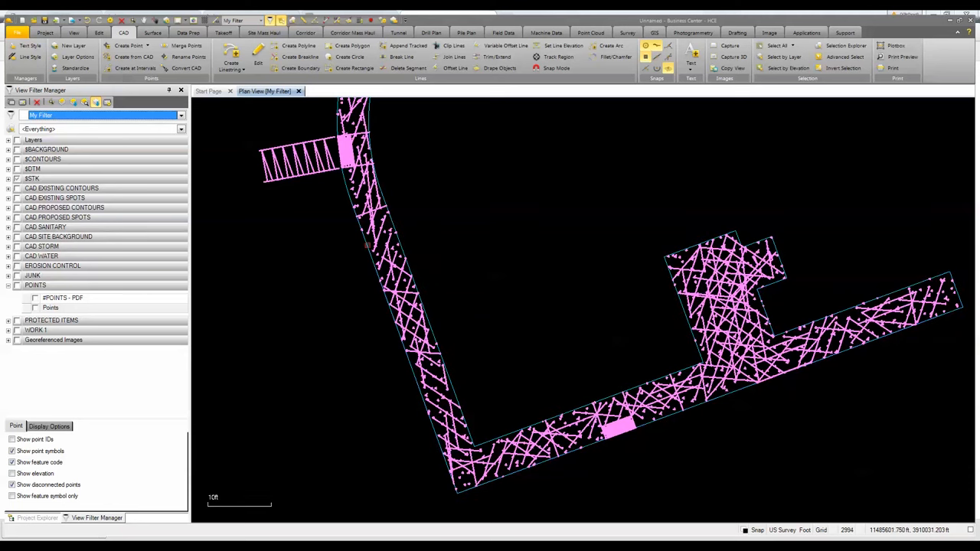
scroll(654, 439, down, 2)
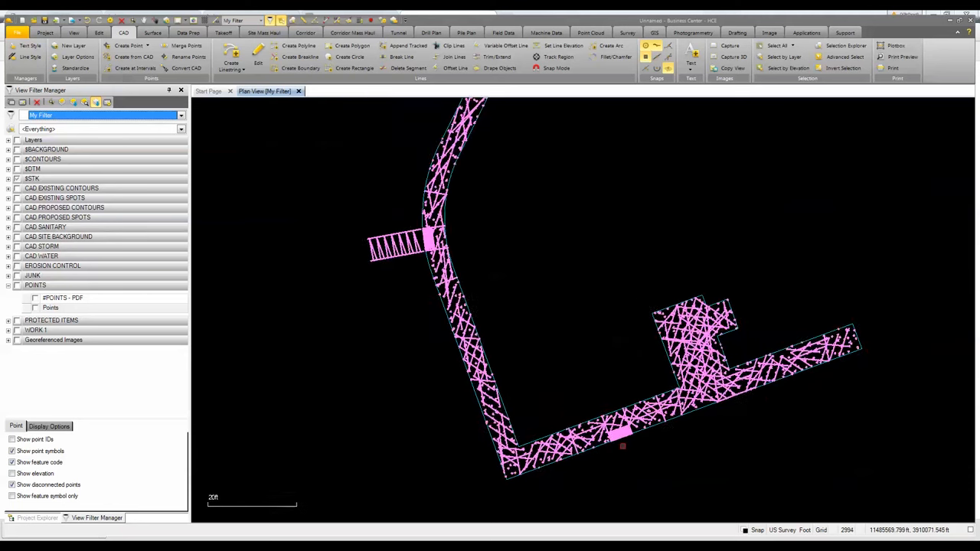
scroll(745, 407, up, 5)
scroll(722, 380, down, 5)
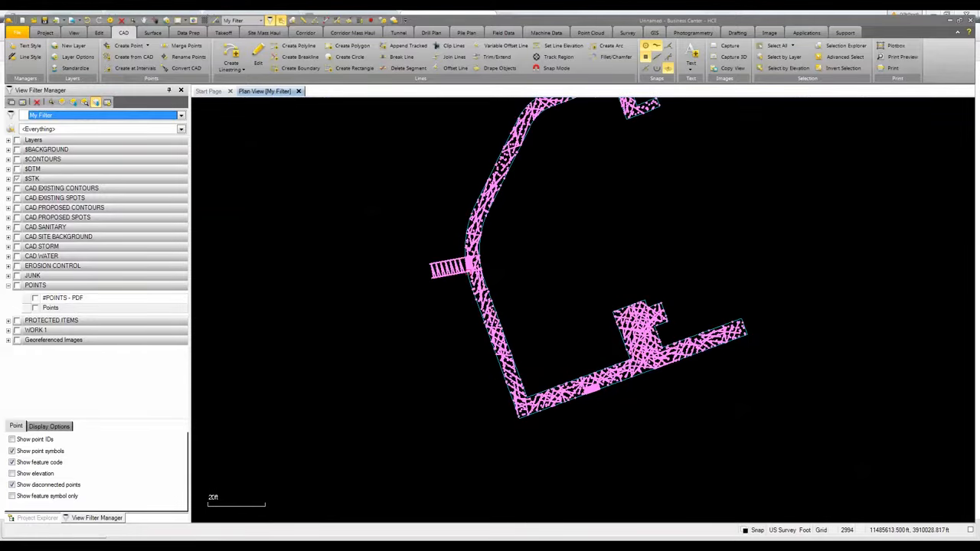
scroll(438, 266, up, 3)
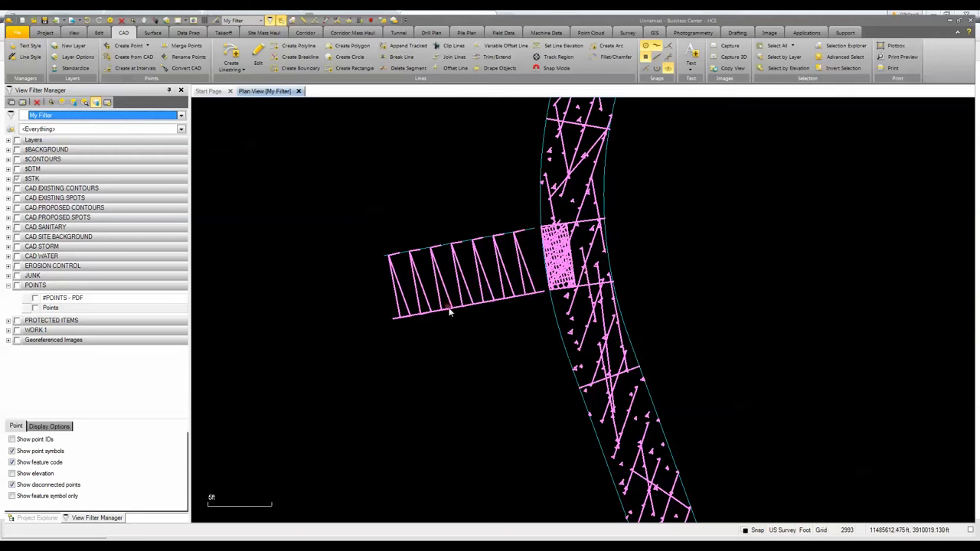
scroll(479, 311, down, 2)
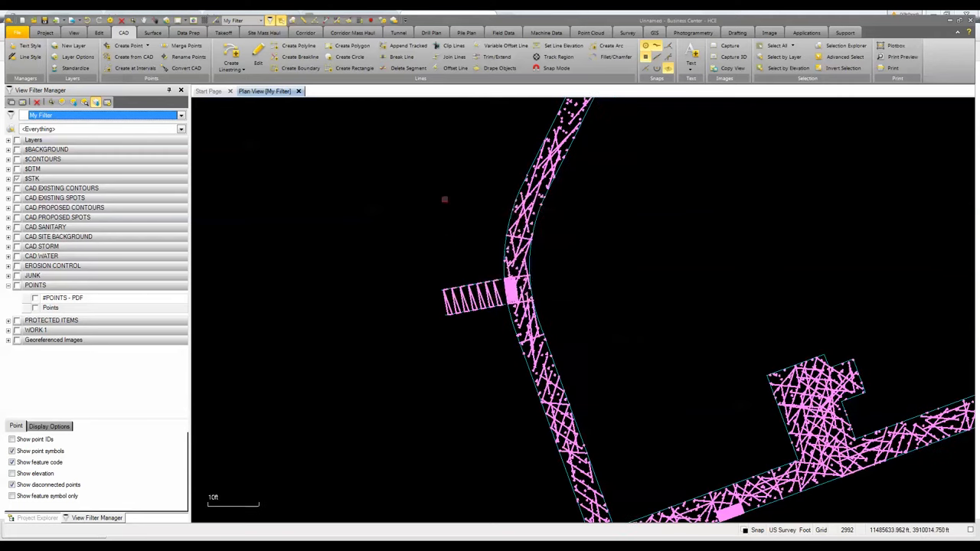
right_click(444, 199)
click(460, 226)
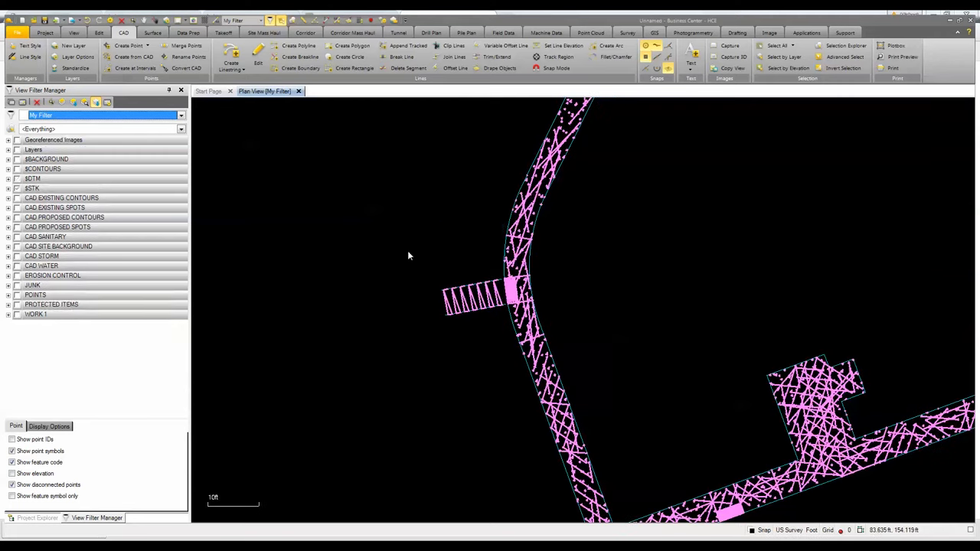
- Turn the full $STK layer group back on in the view filter
scroll(533, 284, down, 5)
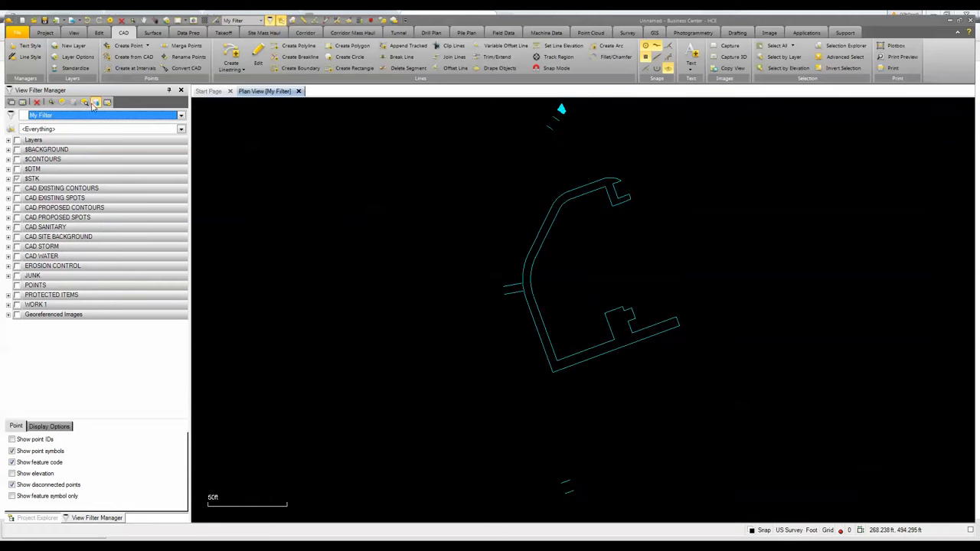
click(17, 141)
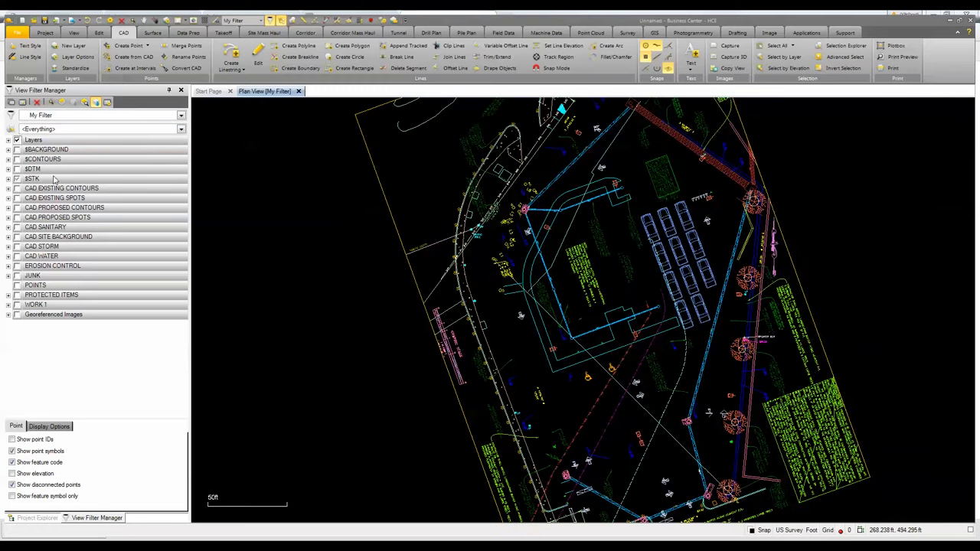
click(17, 141)
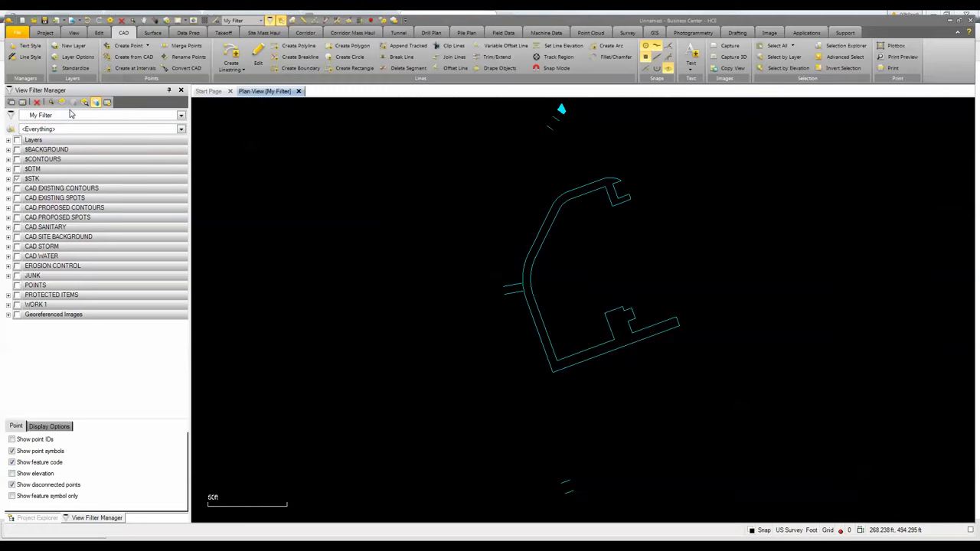
click(97, 102)
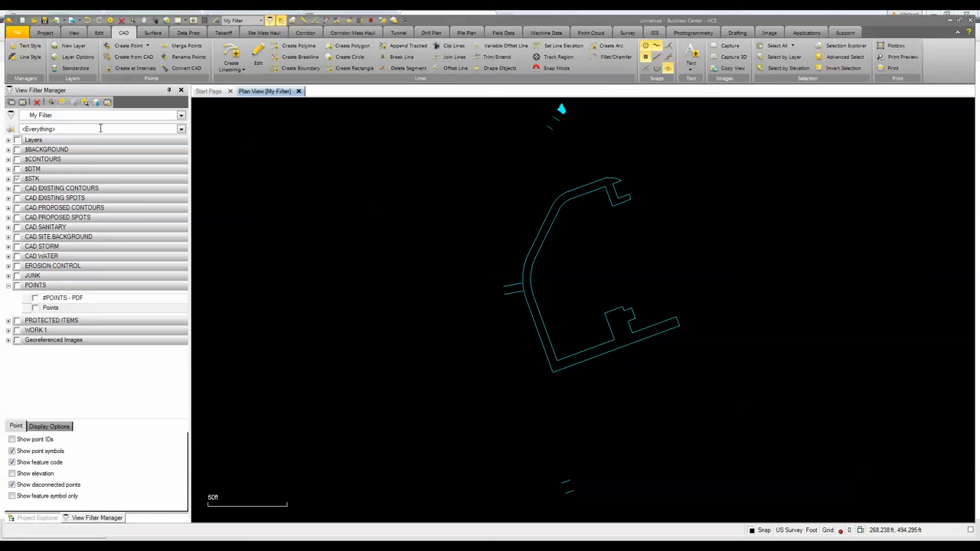
click(16, 178)
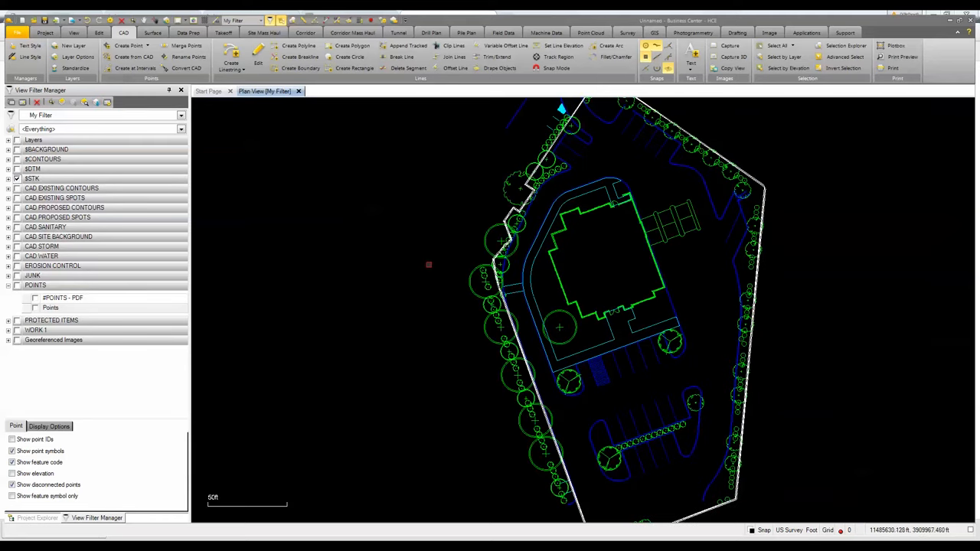
- Expand the Layers list and turn on the P-SITE-T layer
click(9, 142)
scroll(175, 274, down, 3)
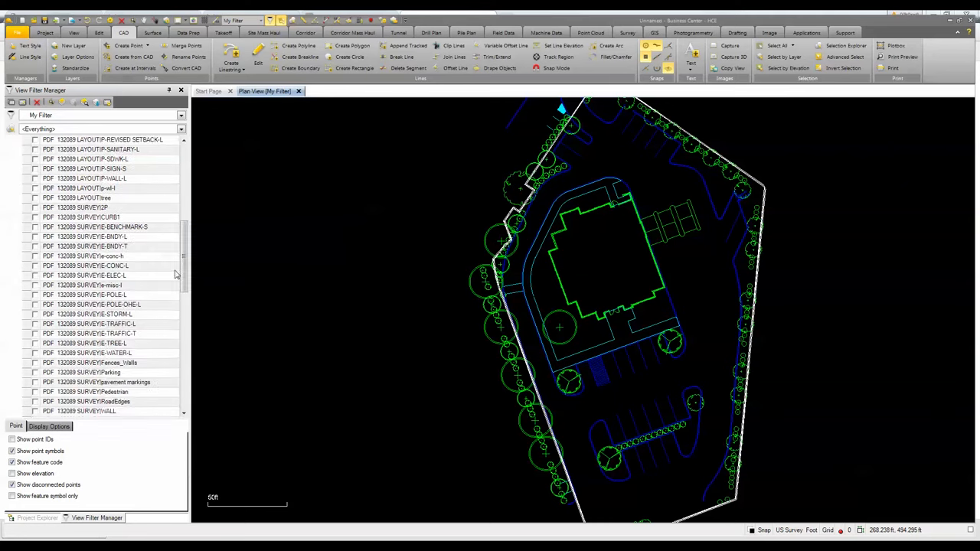
scroll(176, 274, down, 5)
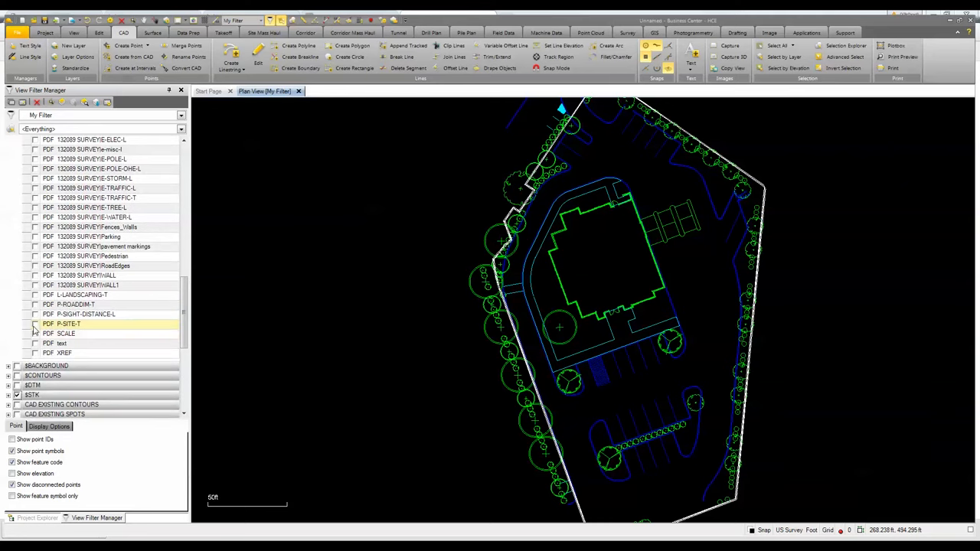
click(35, 325)
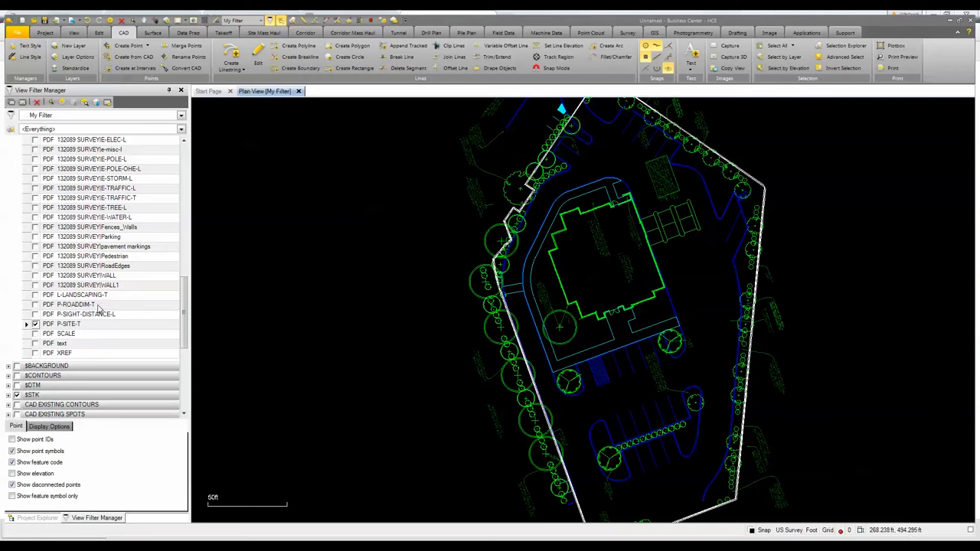
- Turn on the L-LANDSCAPING-T and #POINTS - PDF layers in the view filter
click(35, 295)
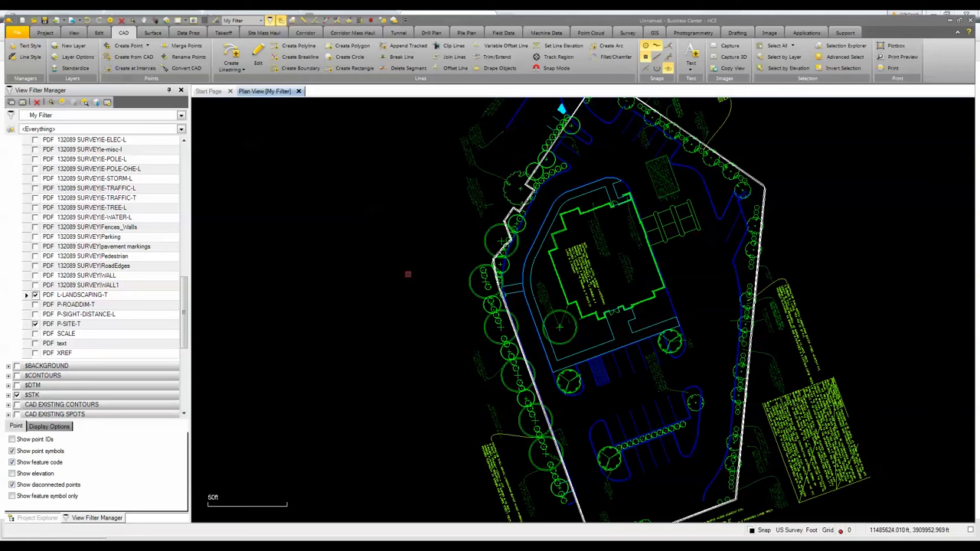
scroll(770, 449, down, 2)
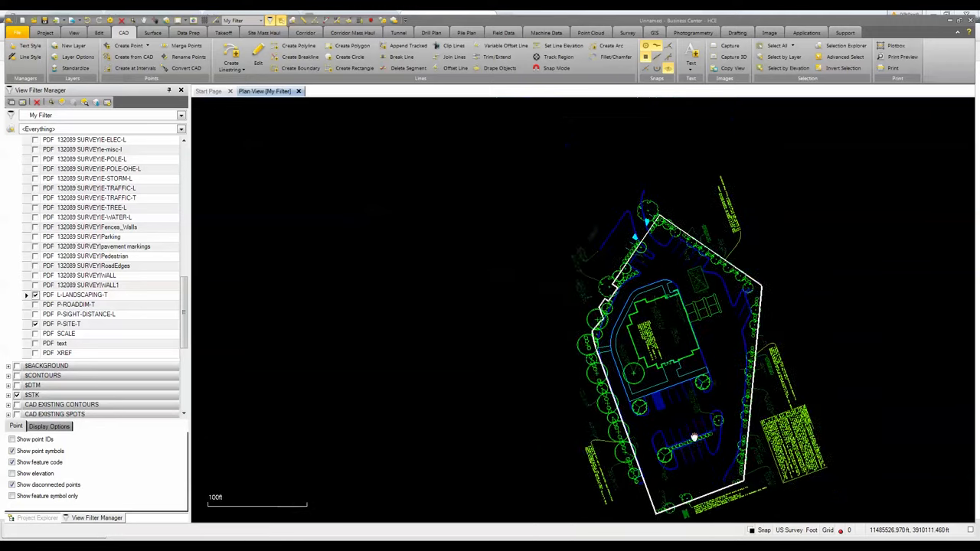
middle_drag(695, 438, 497, 401)
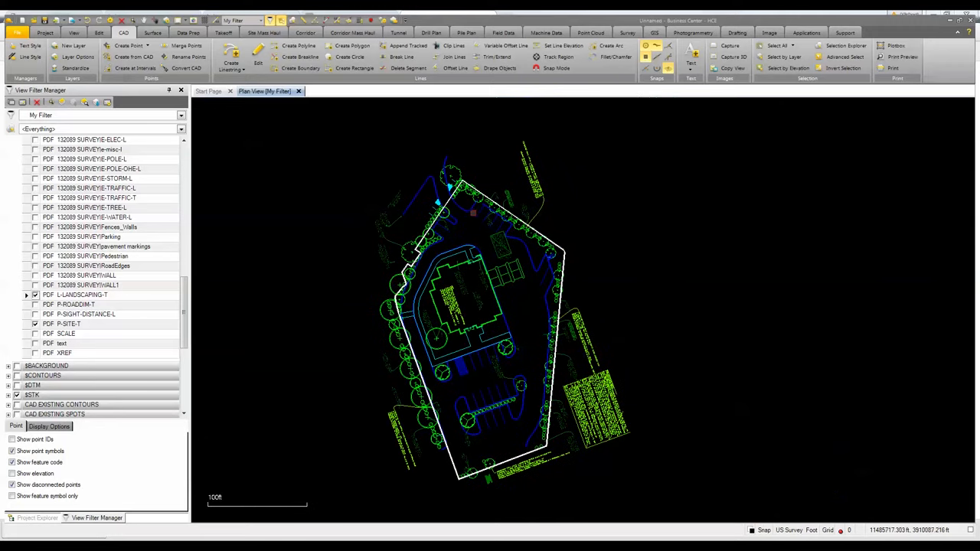
scroll(452, 215, up, 1)
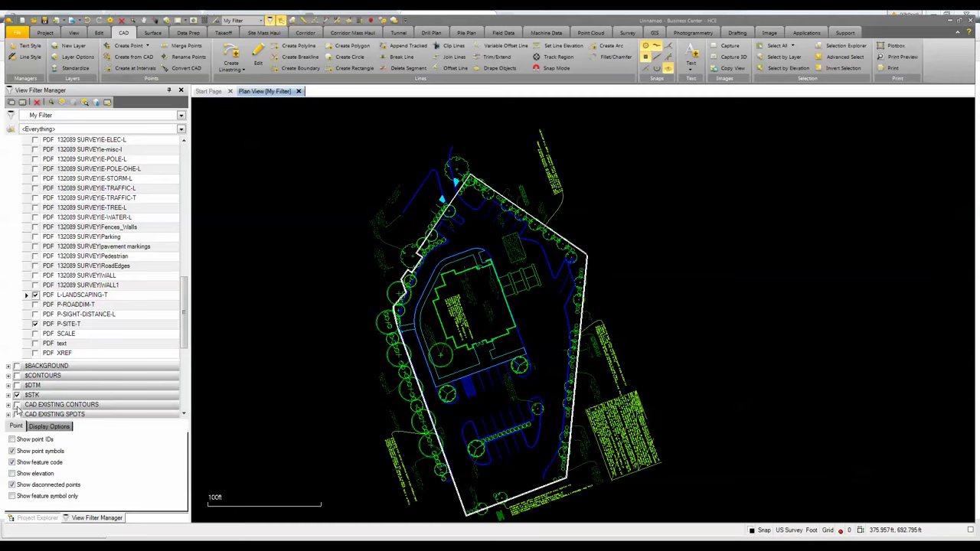
scroll(178, 380, down, 5)
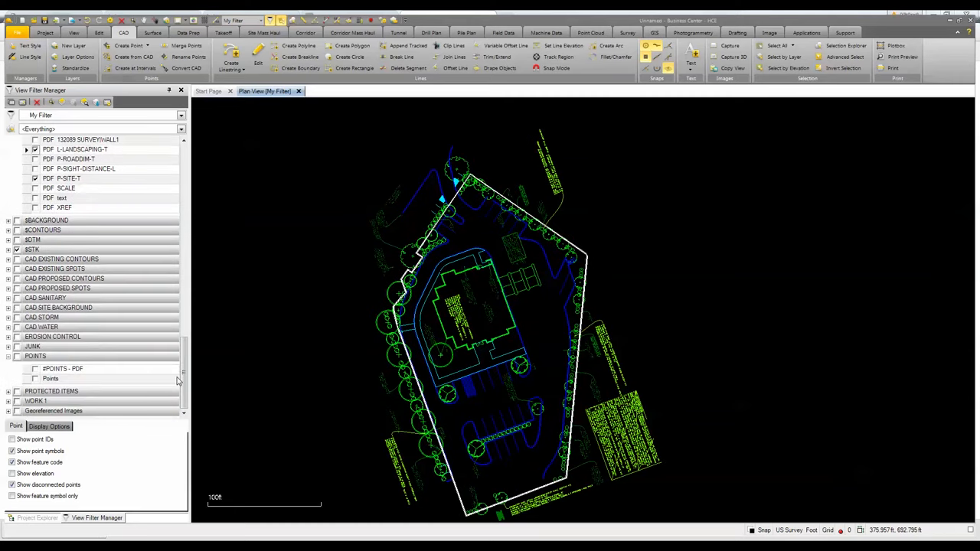
click(35, 369)
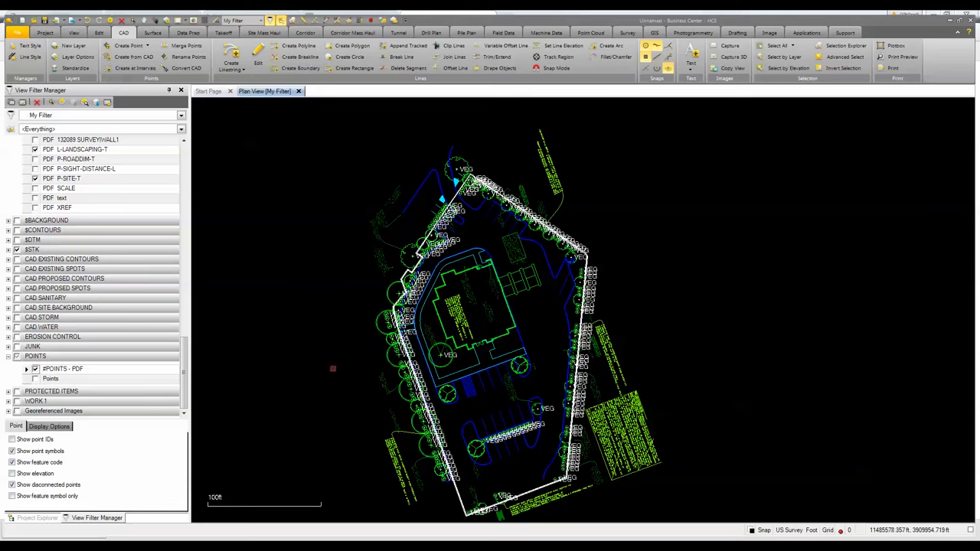
scroll(345, 362, down, 2)
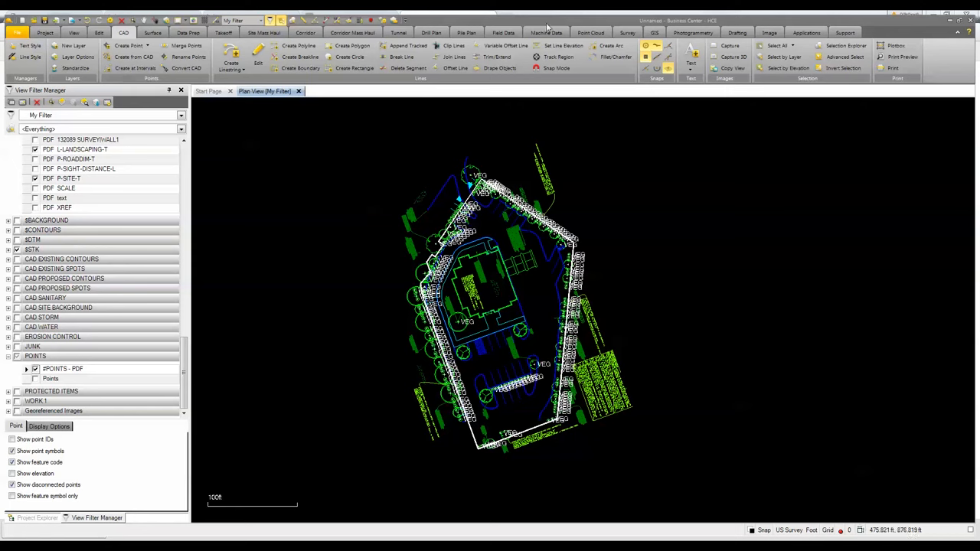
- Create a new job site named Bank-Landscape and assign it to the SCS900-123456 site controller
click(504, 33)
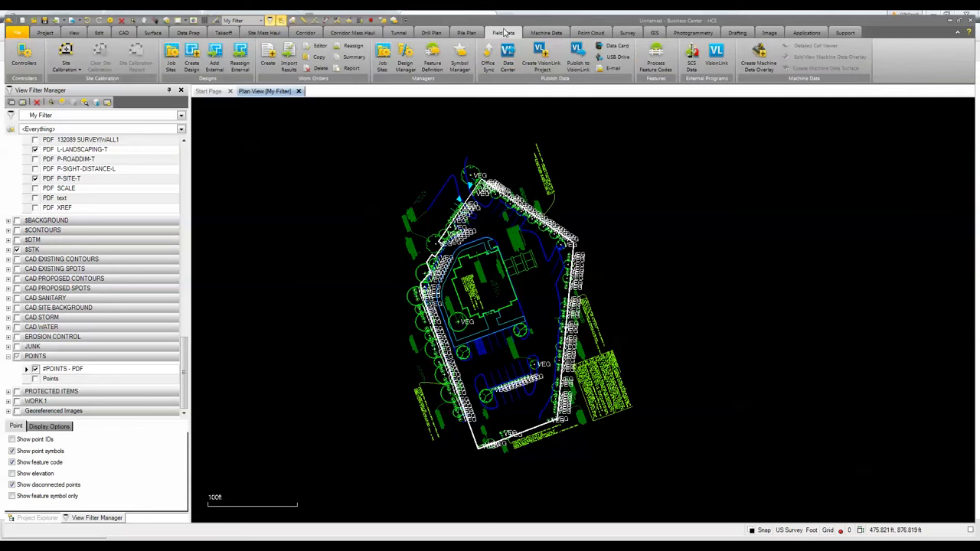
click(170, 51)
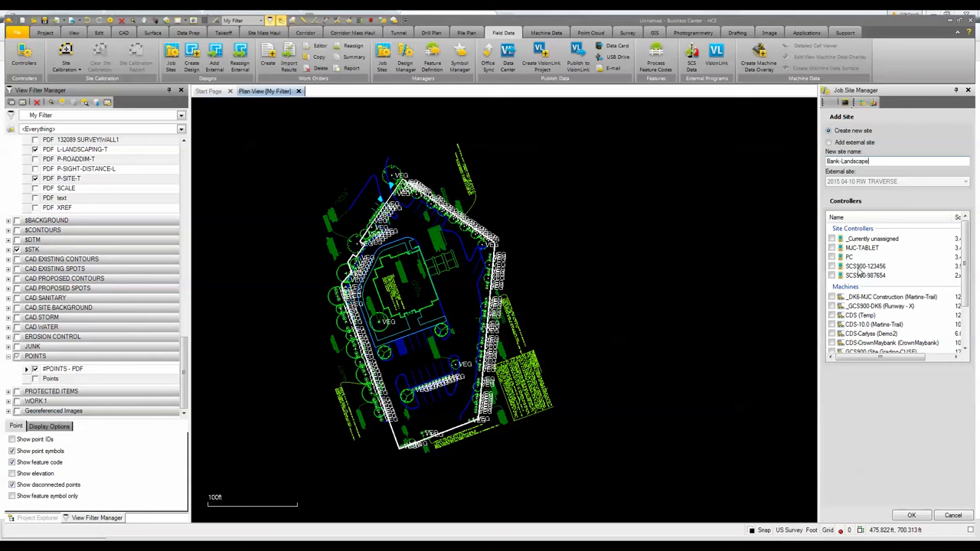
click(833, 265)
click(912, 516)
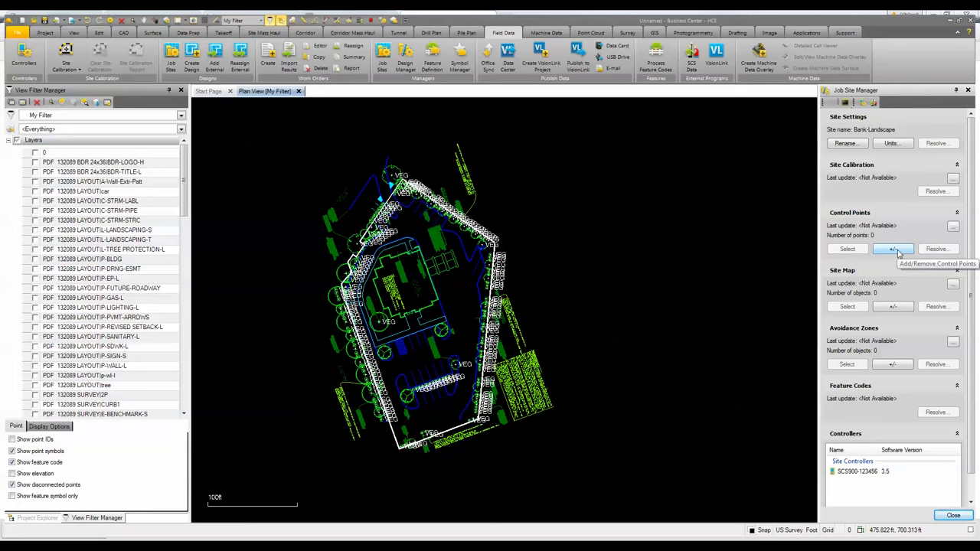
- Select the objects on the $STK-BOUNDARY layer by layer and add them to the job site's site map
click(894, 308)
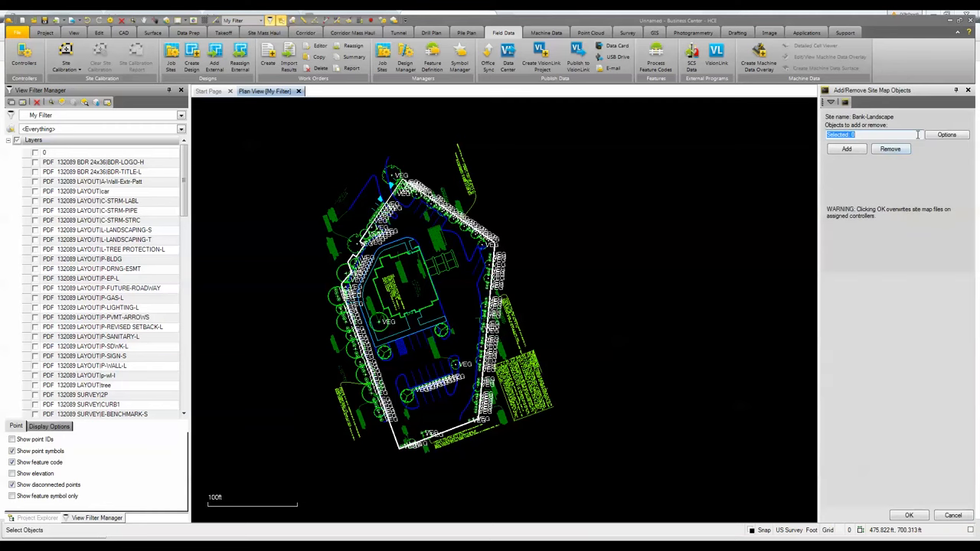
click(947, 136)
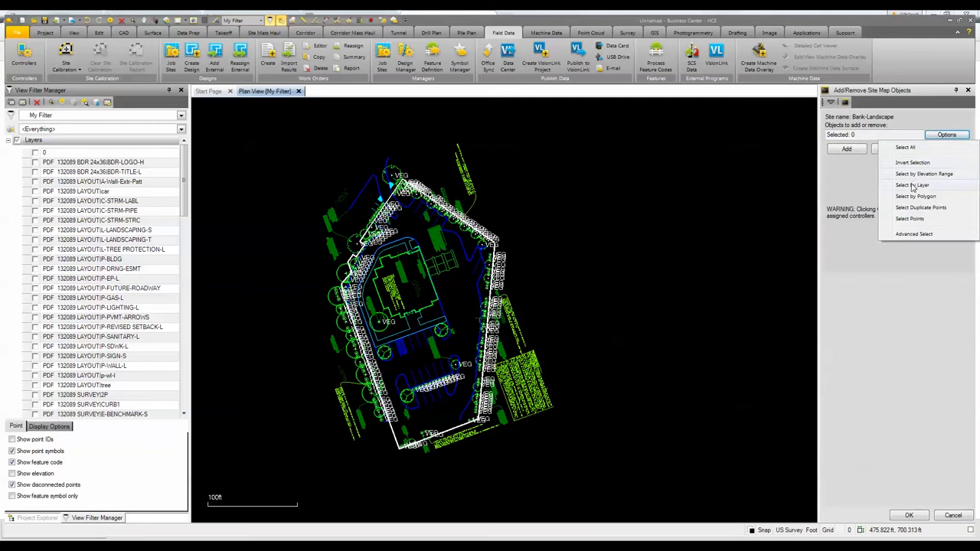
click(913, 185)
scroll(506, 245, up, 6)
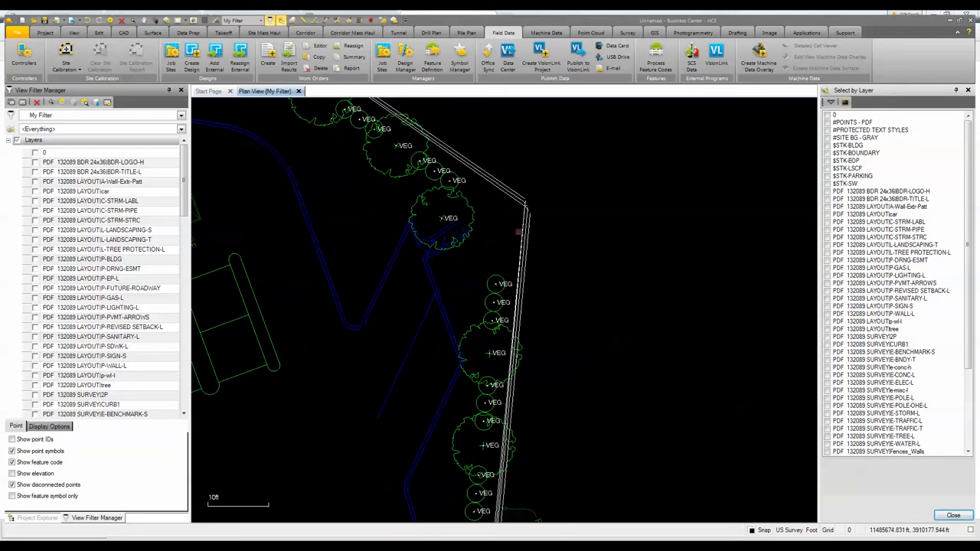
click(527, 226)
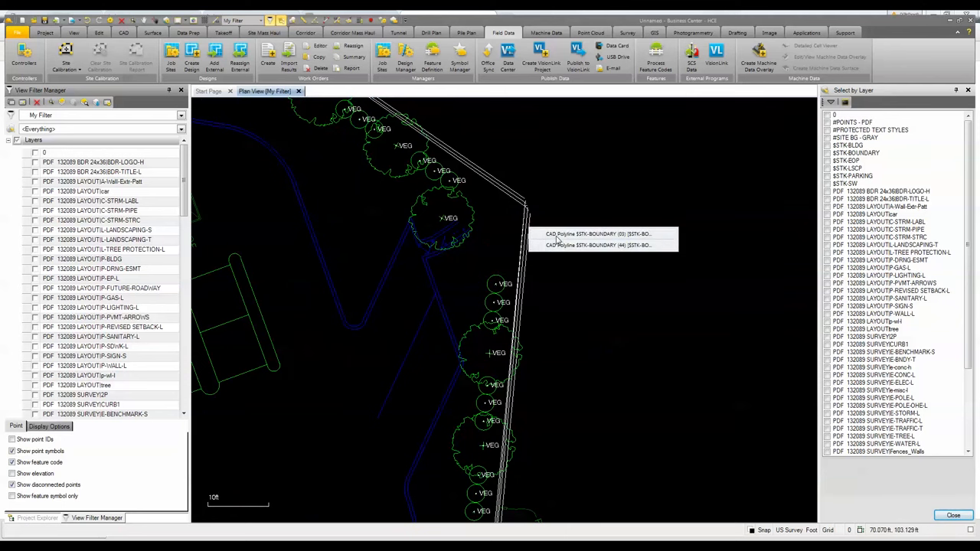
click(547, 234)
scroll(527, 228, down, 5)
scroll(410, 283, up, 4)
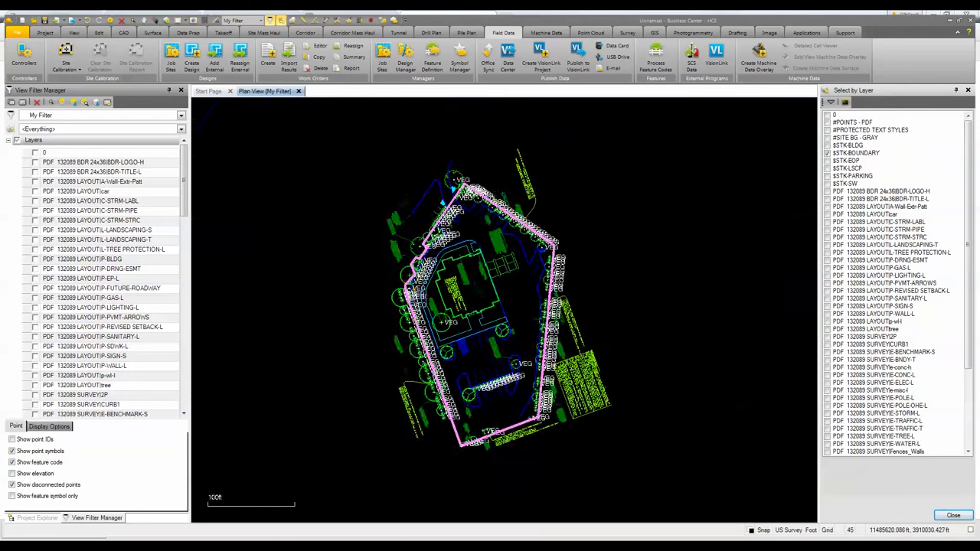
scroll(364, 270, down, 5)
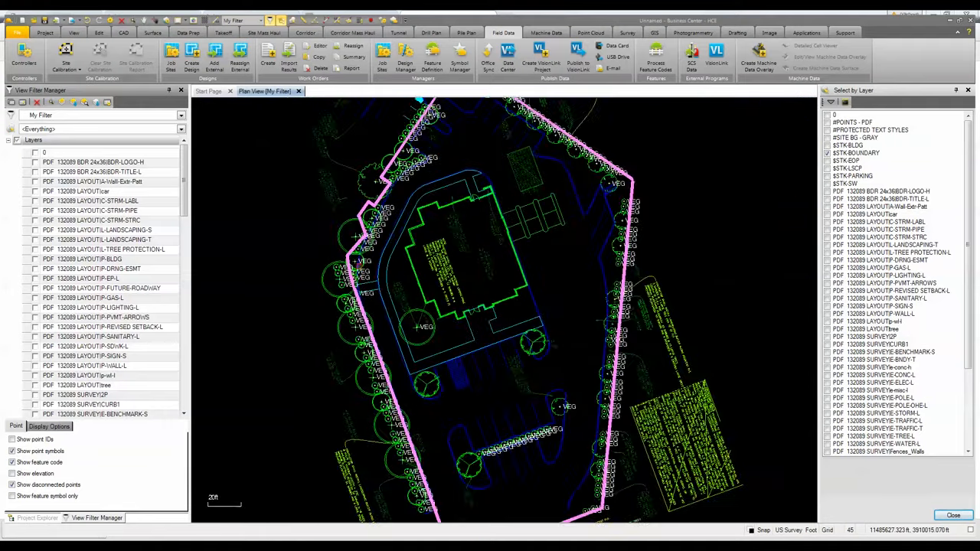
click(952, 515)
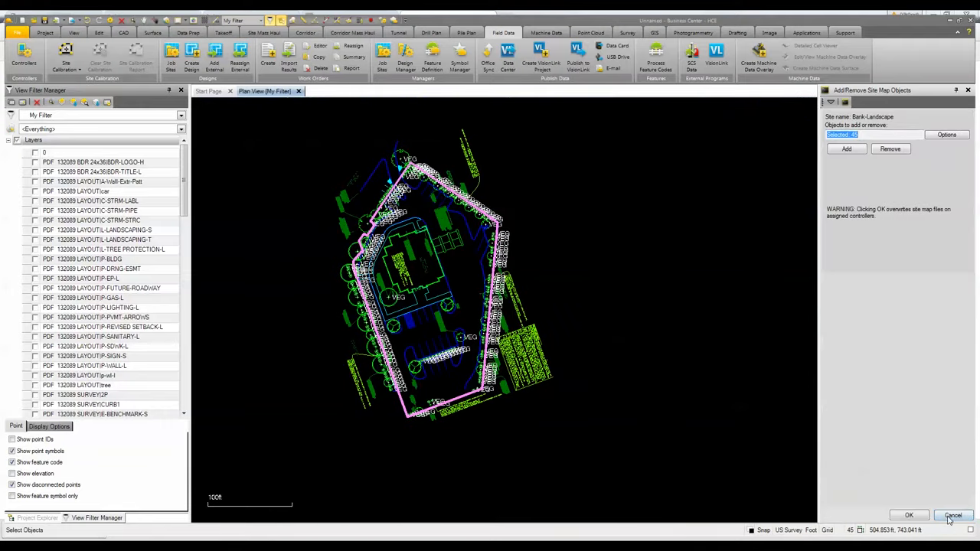
click(847, 149)
click(909, 516)
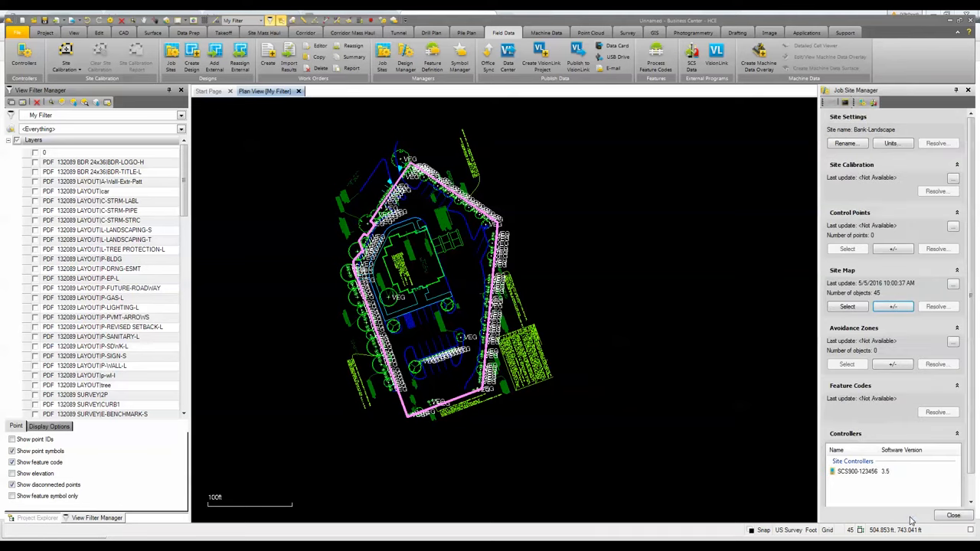
click(949, 518)
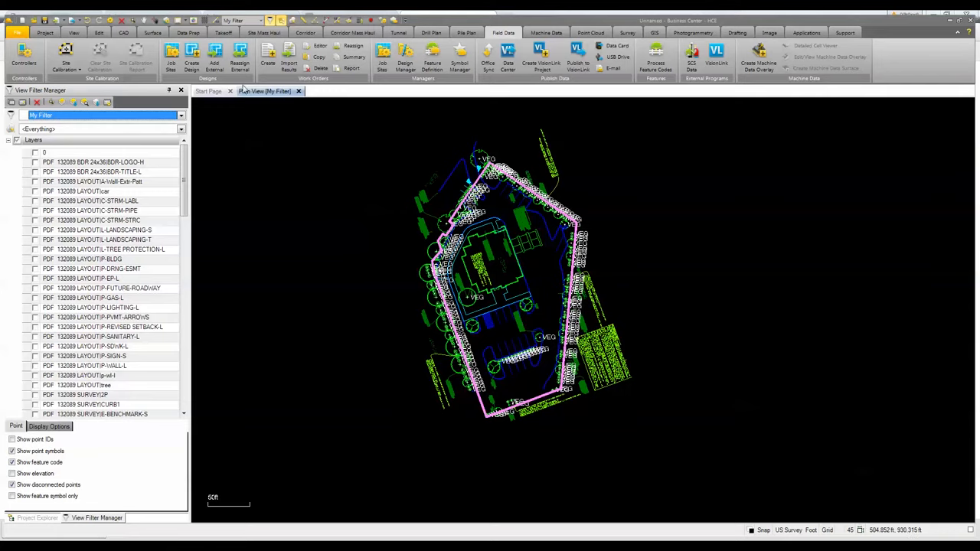
- Create a job site design named Landscape Veg assigned to the SCS900-123456 controller
click(191, 57)
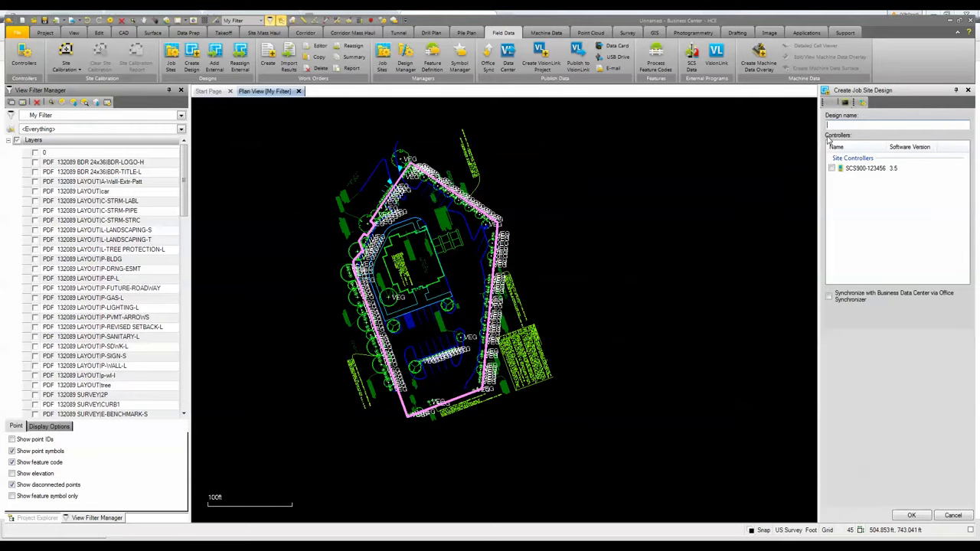
text(Landscape Veg)
click(831, 168)
click(913, 515)
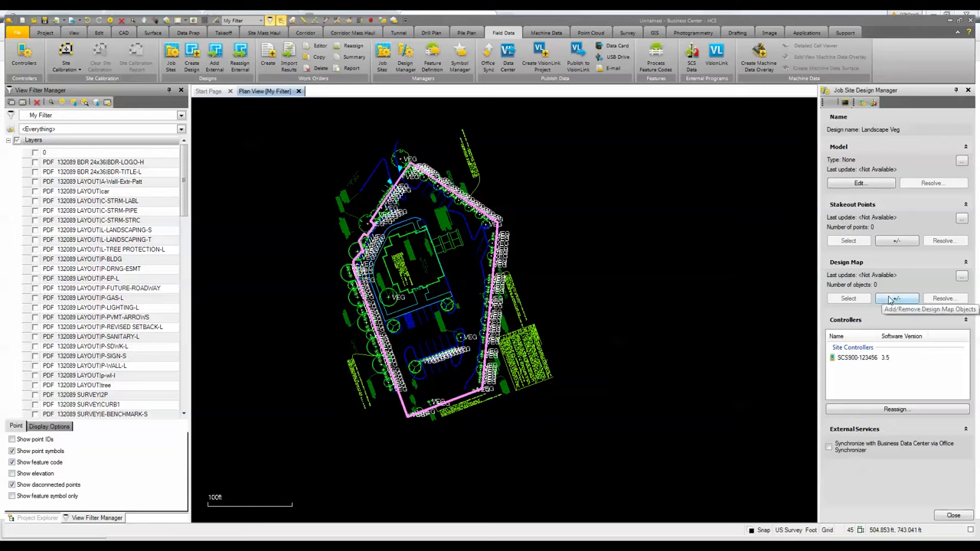
- Select the #POINTS - PDF layer by layer and add its points to the design's stakeout points
click(899, 241)
click(940, 136)
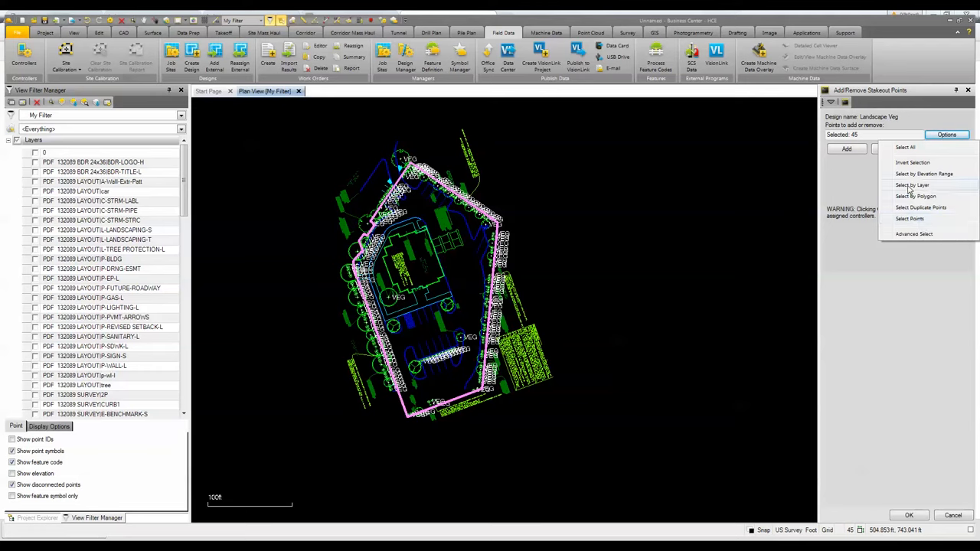
click(913, 185)
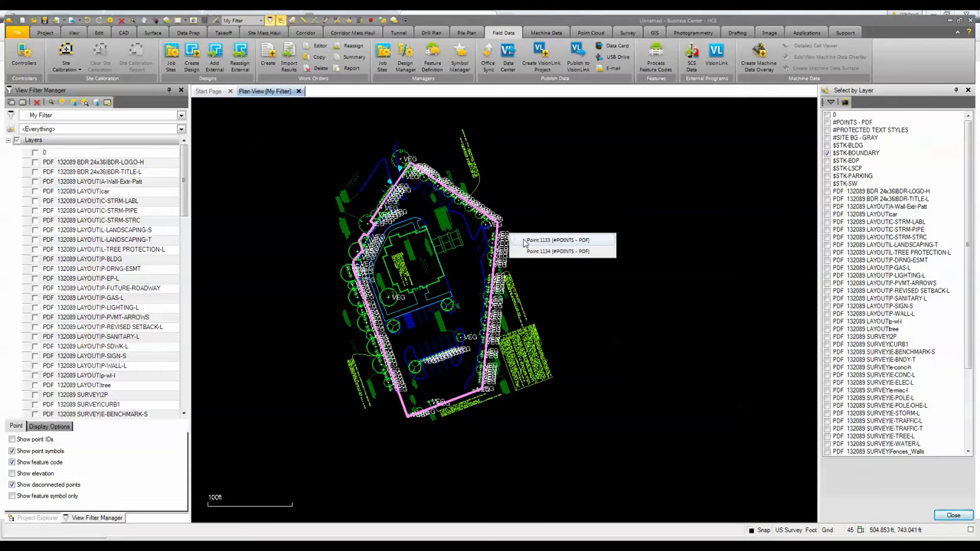
click(827, 123)
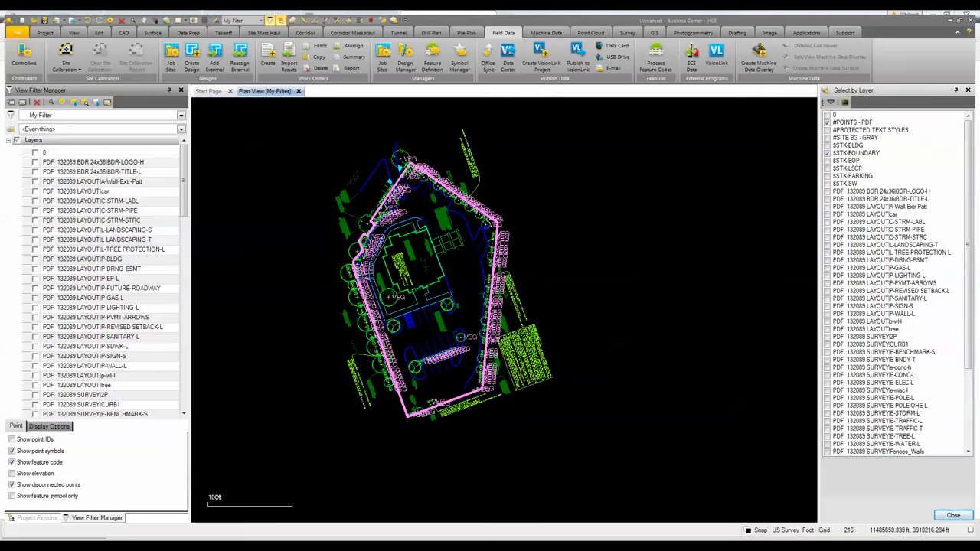
click(967, 519)
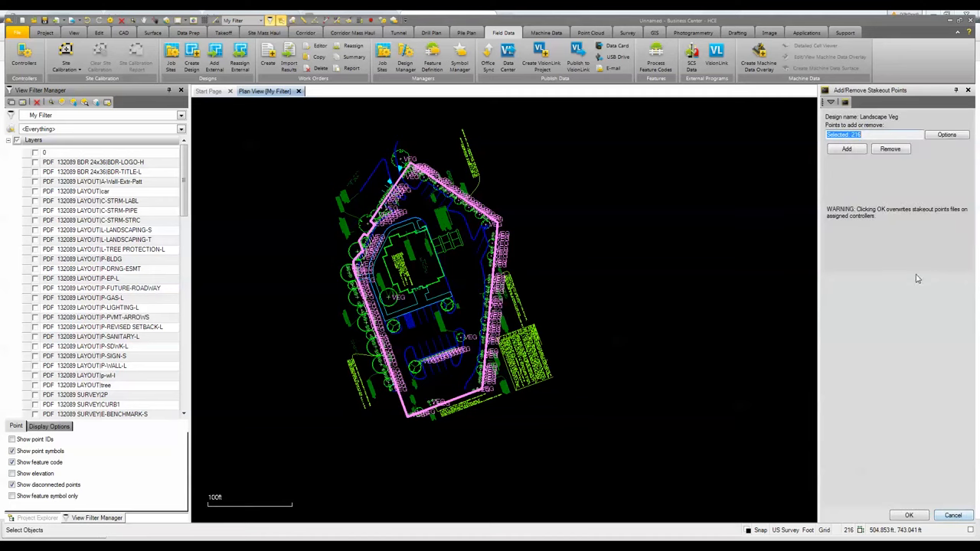
click(847, 150)
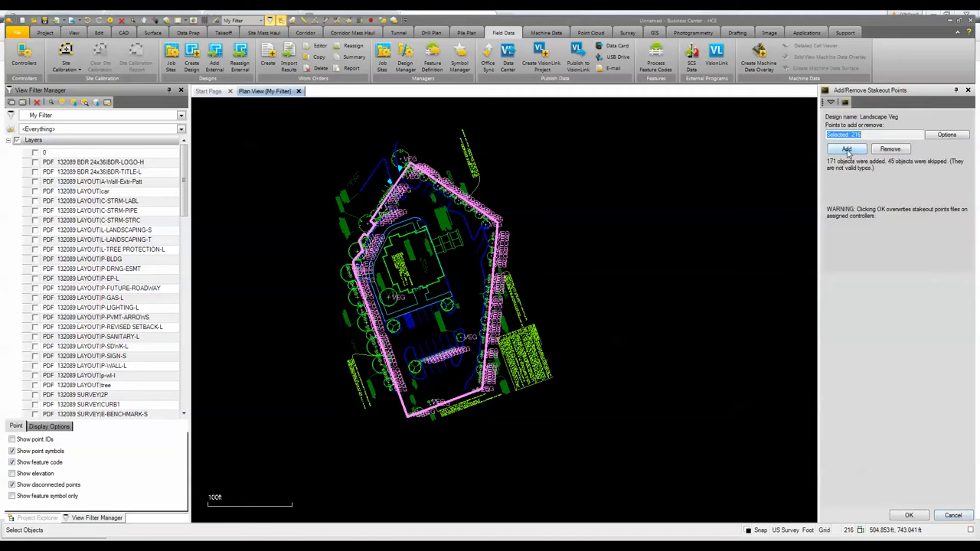
click(919, 517)
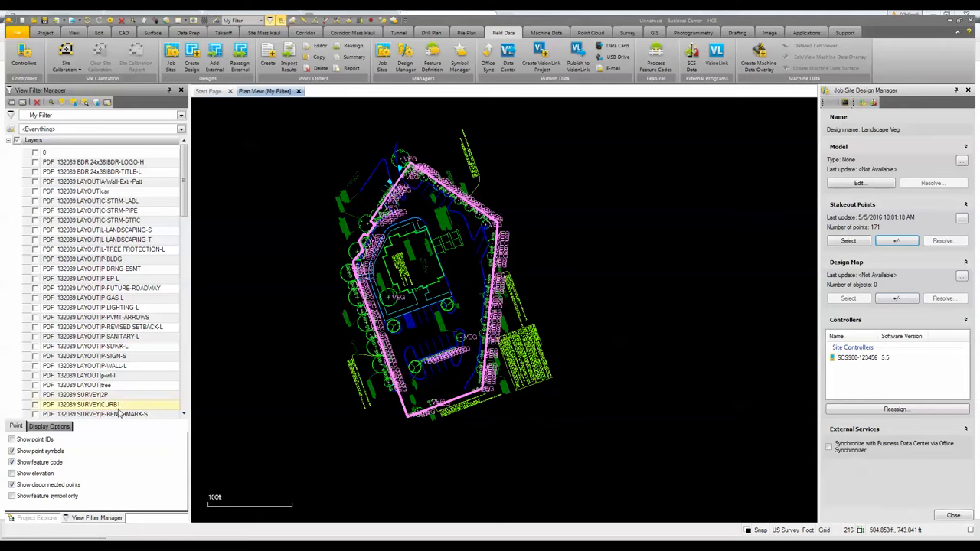
- Turn off the #POINTS - PDF layer in the view filter
click(184, 212)
drag(184, 211, 184, 398)
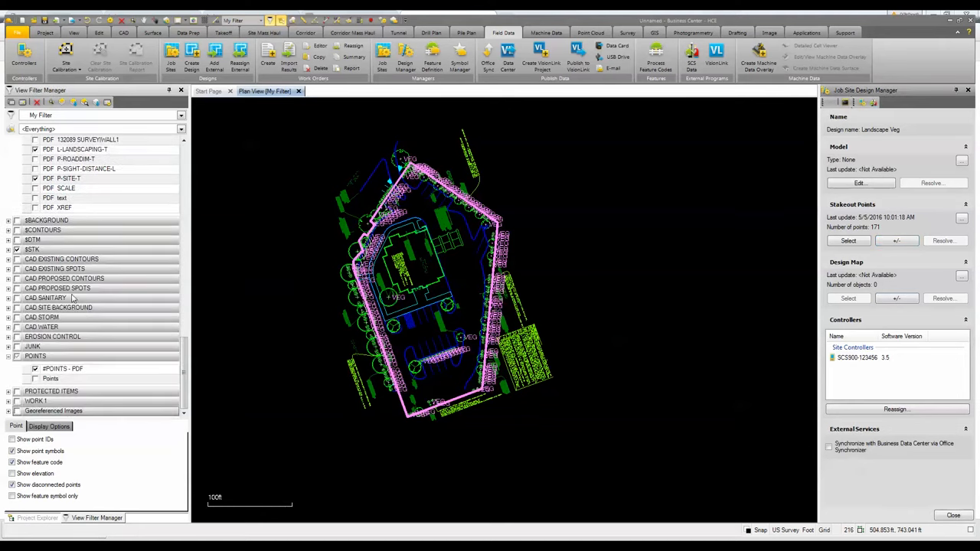
click(263, 284)
click(34, 369)
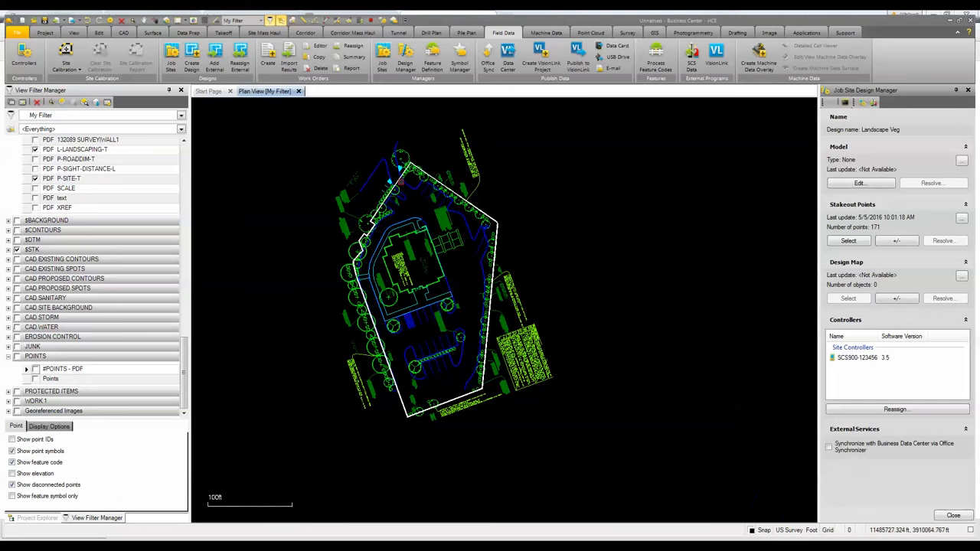
- Select the site boundary line and hide the layers of the selected object
scroll(389, 175, up, 5)
click(389, 175)
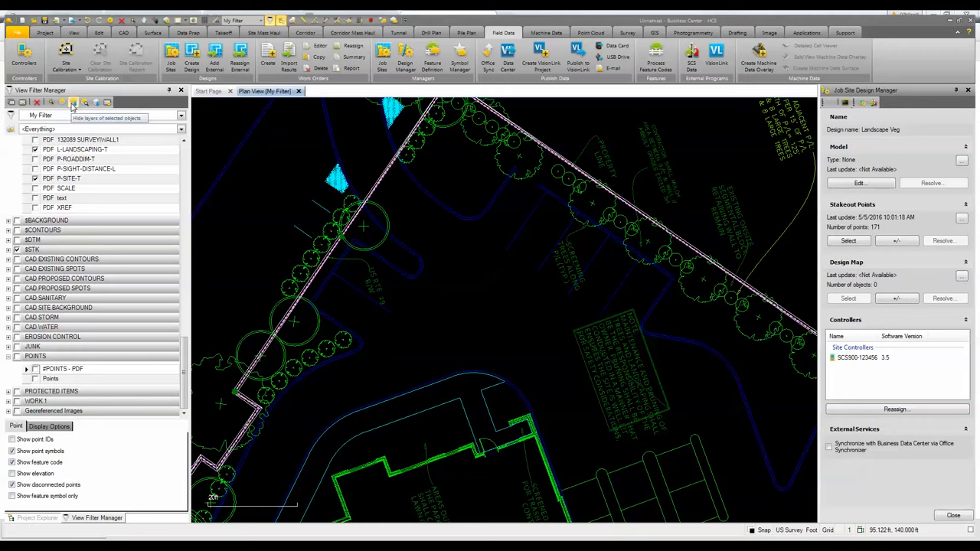
click(73, 105)
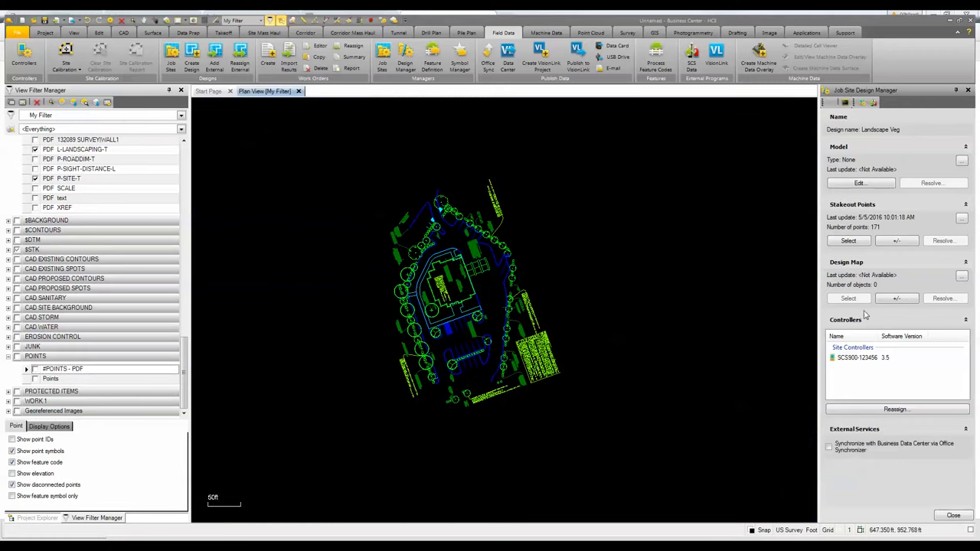
- Window-select all remaining visible linework and add it to the design map of Landscape Veg
click(898, 305)
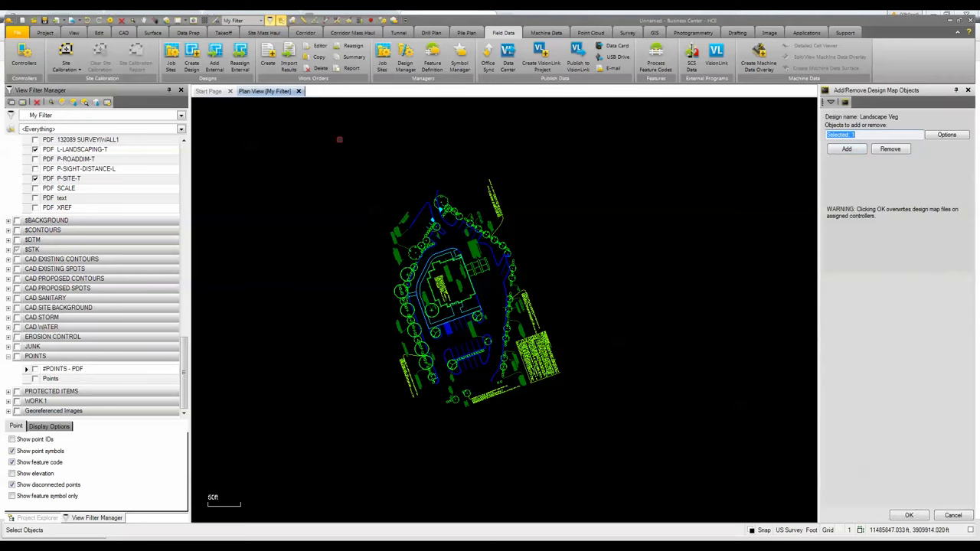
drag(322, 131, 601, 447)
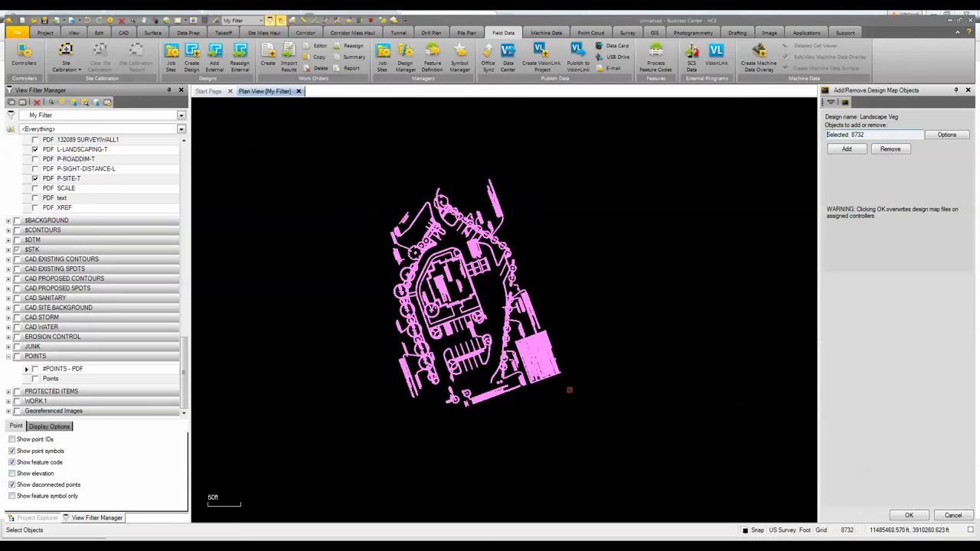
click(846, 149)
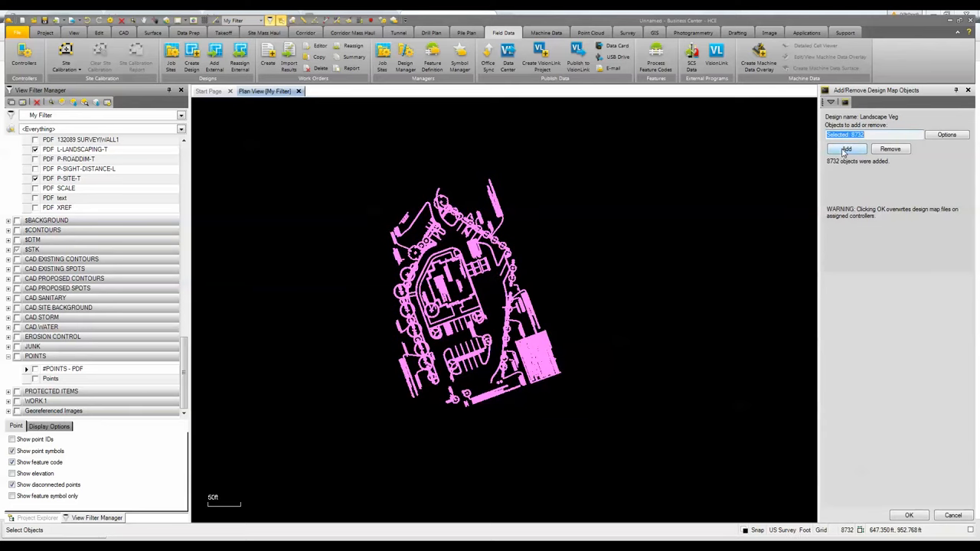
click(909, 515)
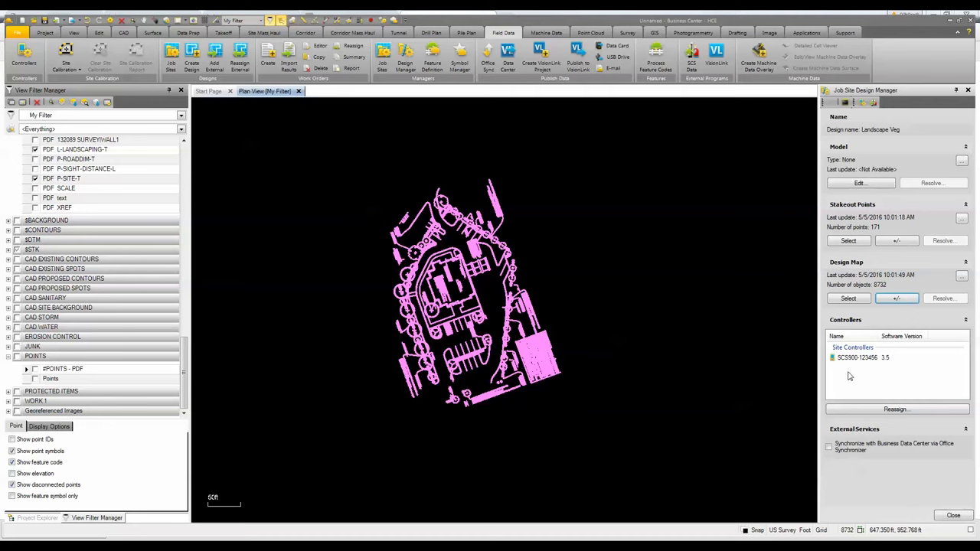
- Close the design manager and create a work order named Stkout Veg for the site controller
click(952, 516)
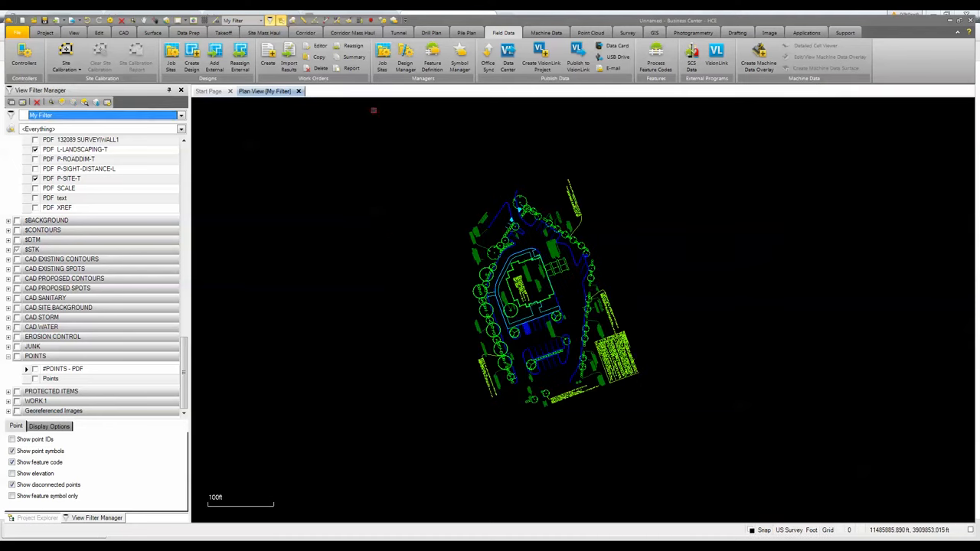
click(269, 55)
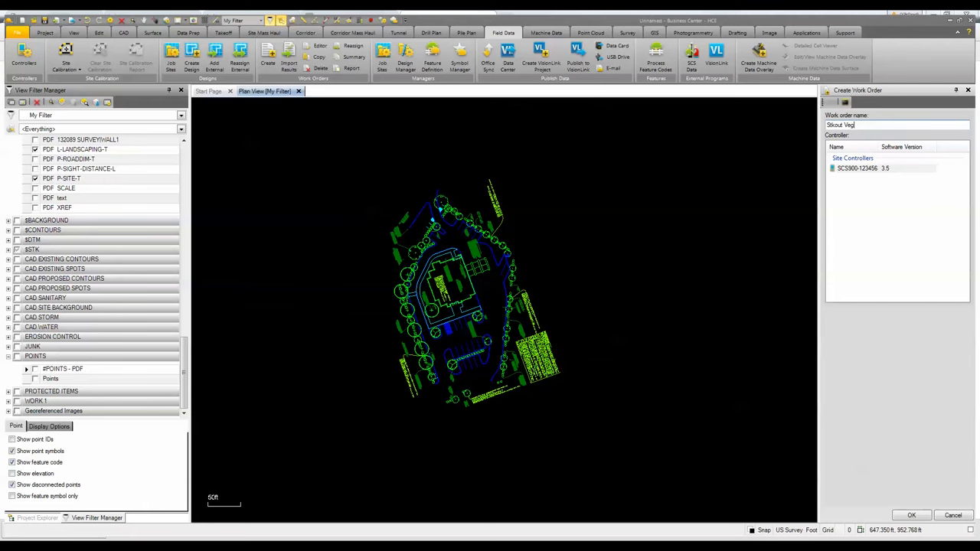
click(850, 169)
click(914, 516)
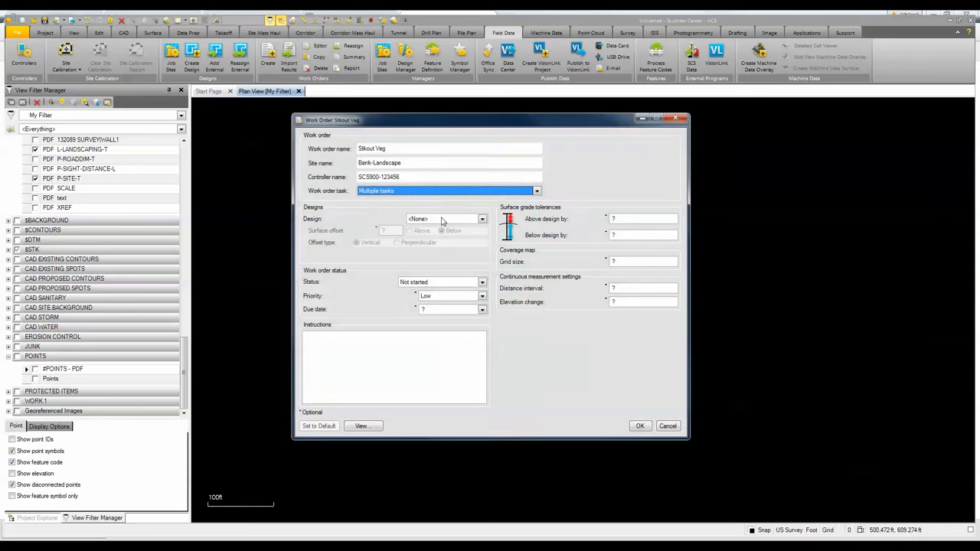
- Assign the Landscape Veg design to the work order and enter the instructions "Stake out Trees and Shrubs"
click(472, 220)
click(441, 238)
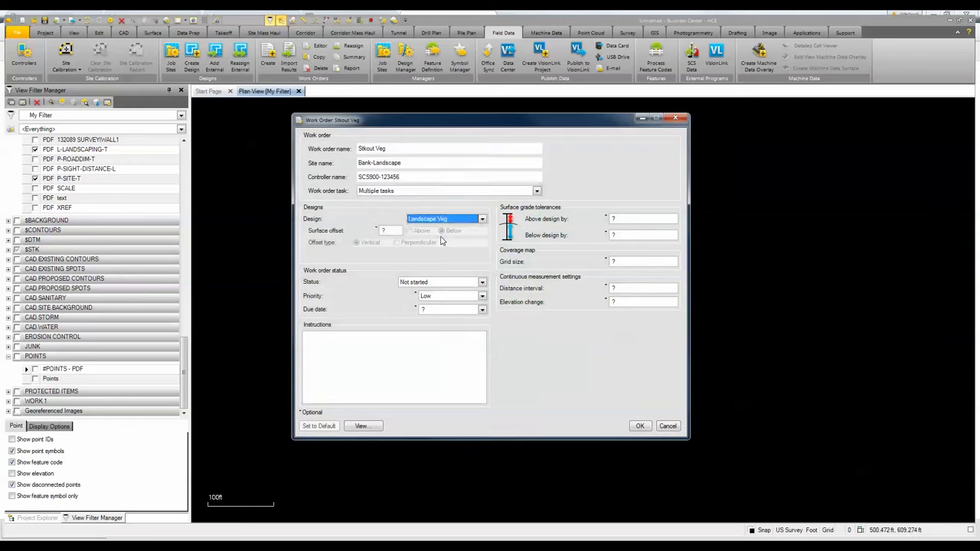
click(361, 352)
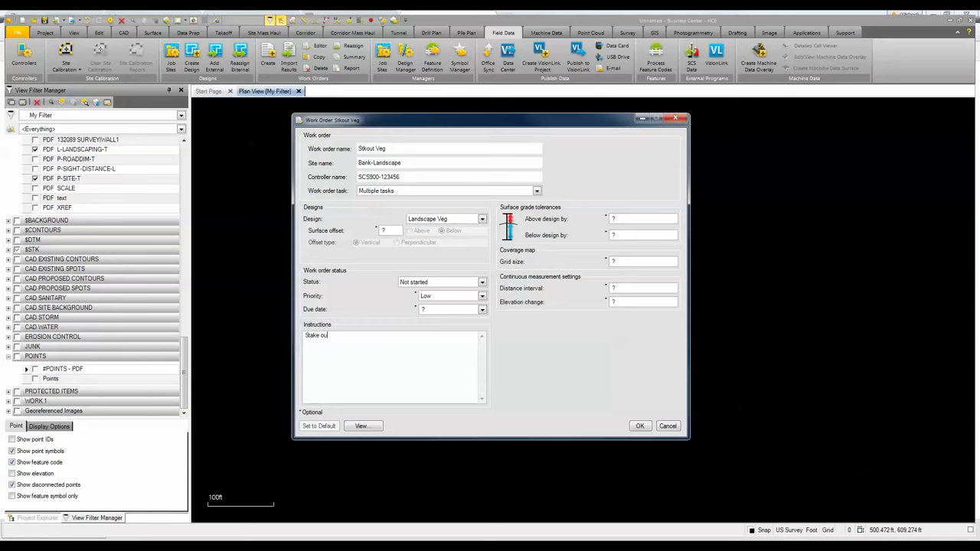
text(Stake out Trees and Shrubs)
- Preview and confirm the work order, and expand the job site in the project explorer
click(361, 425)
click(529, 316)
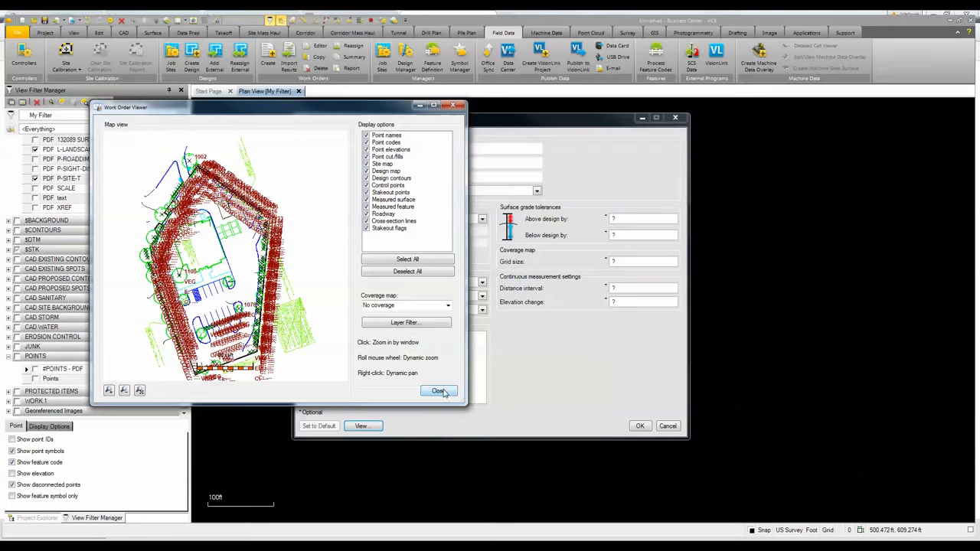
click(439, 391)
click(639, 427)
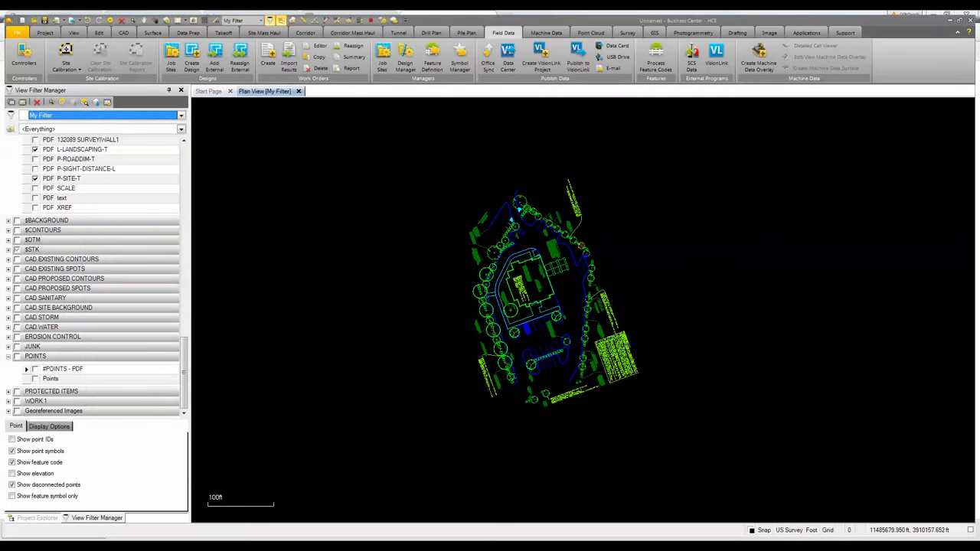
click(45, 515)
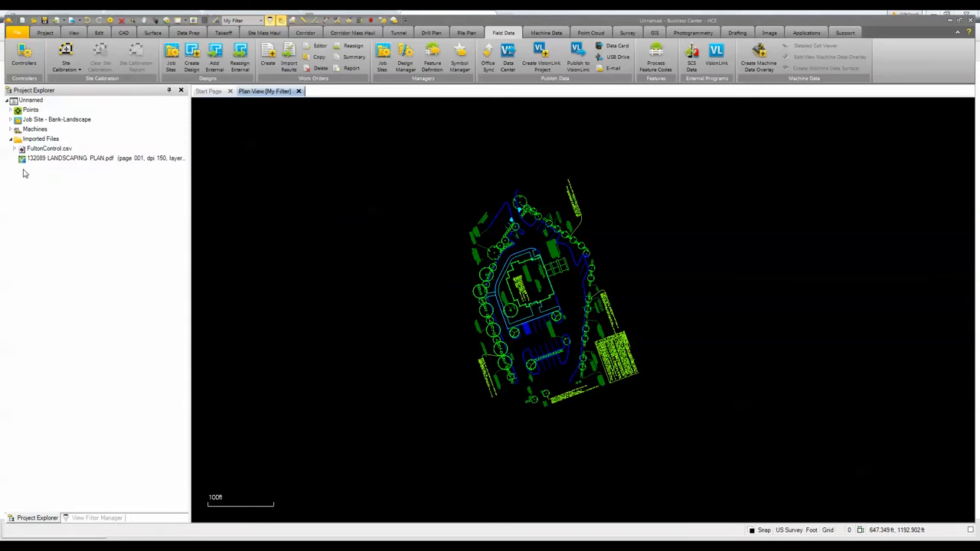
click(10, 121)
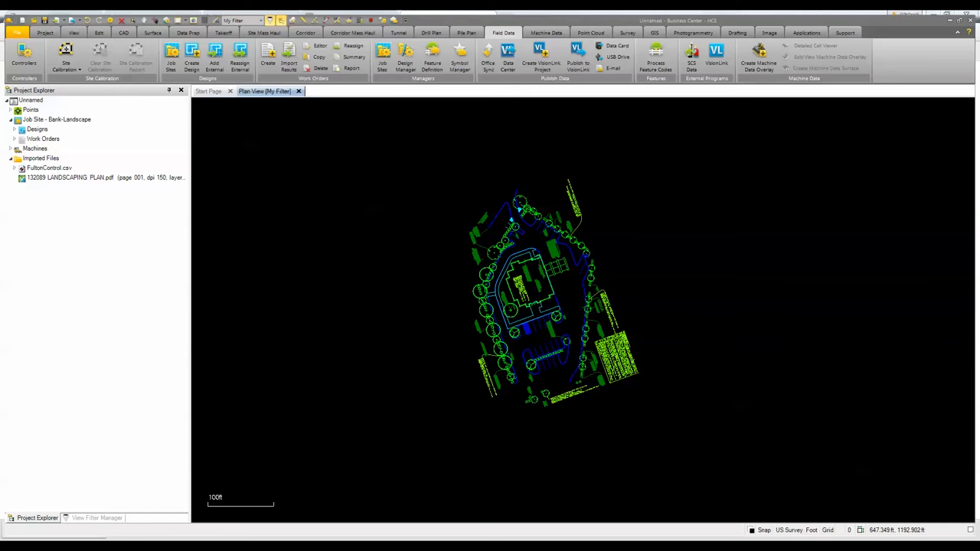
- Switch to Trimble SCS900 Emulator Edition and open the Bank-Landscape site
click(30, 535)
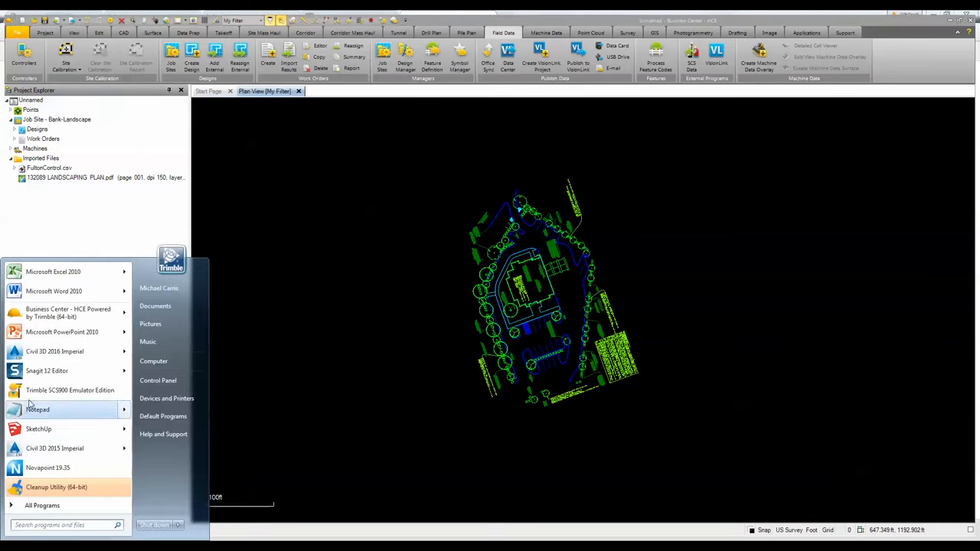
click(69, 391)
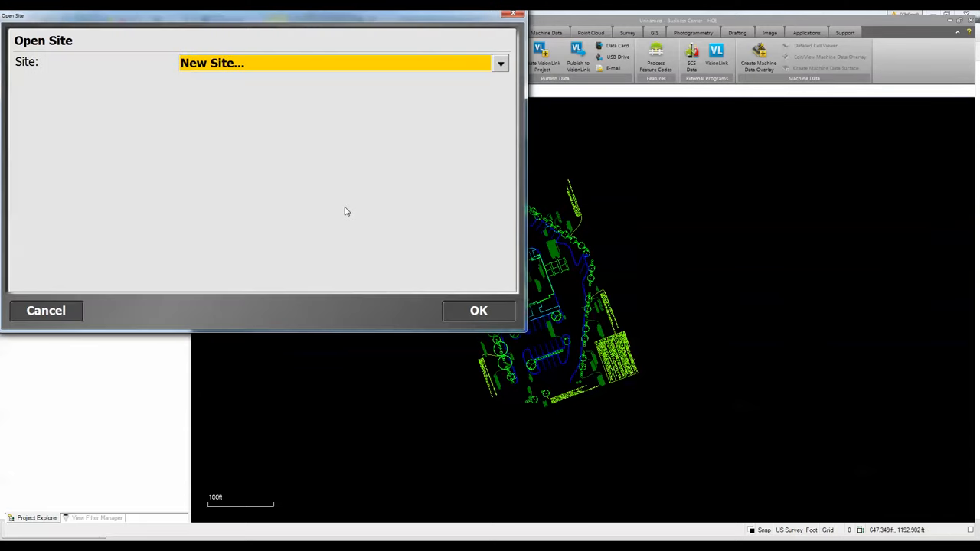
click(501, 66)
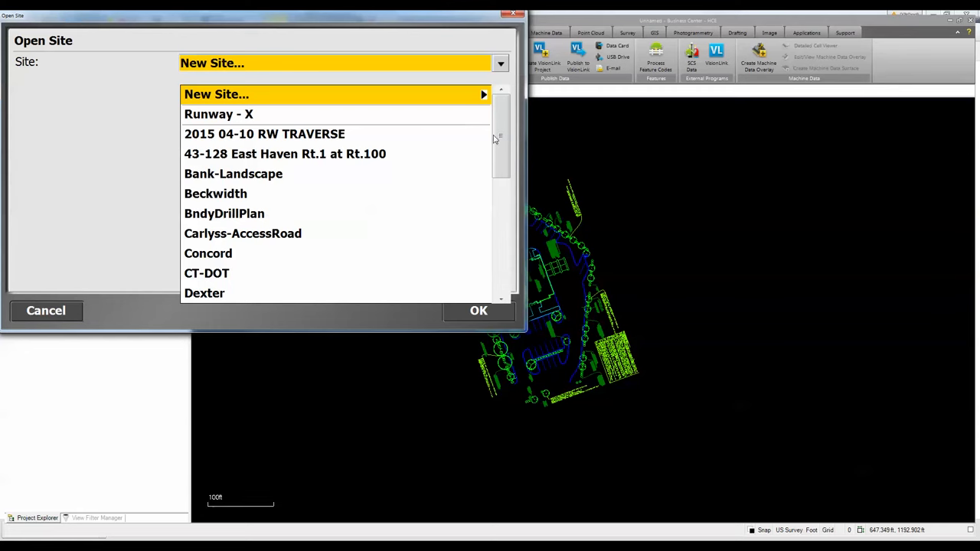
click(220, 176)
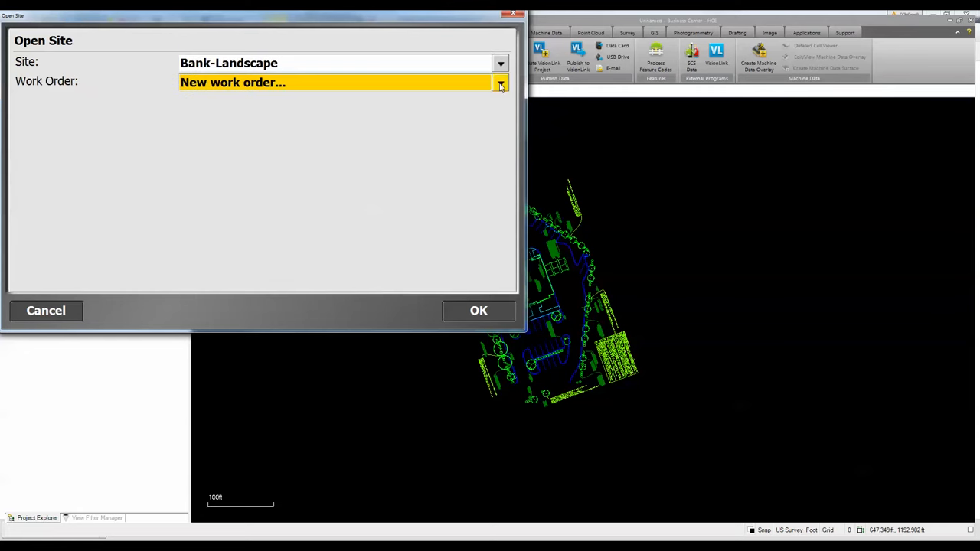
- Open the Stkout Veg work order with the Landscape Veg design and accept it
click(501, 85)
click(220, 135)
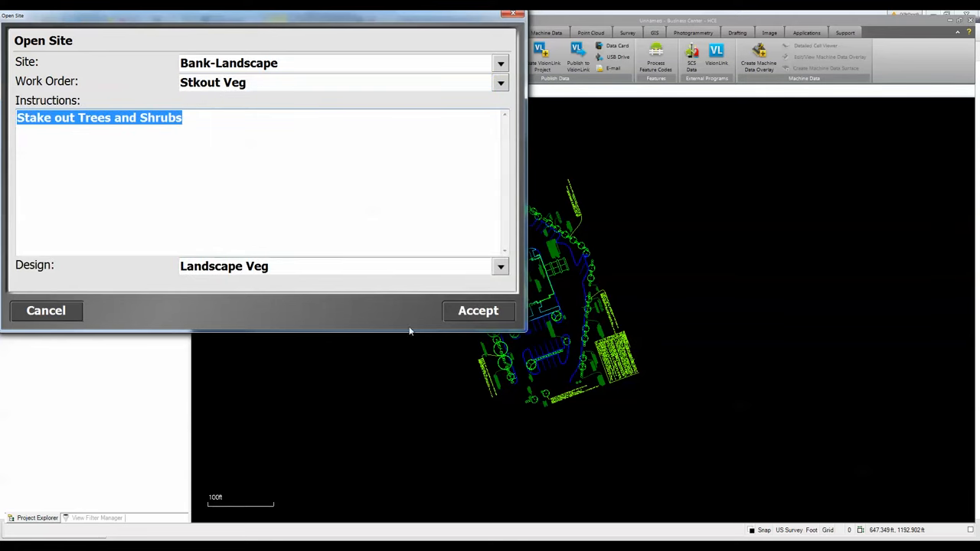
click(462, 314)
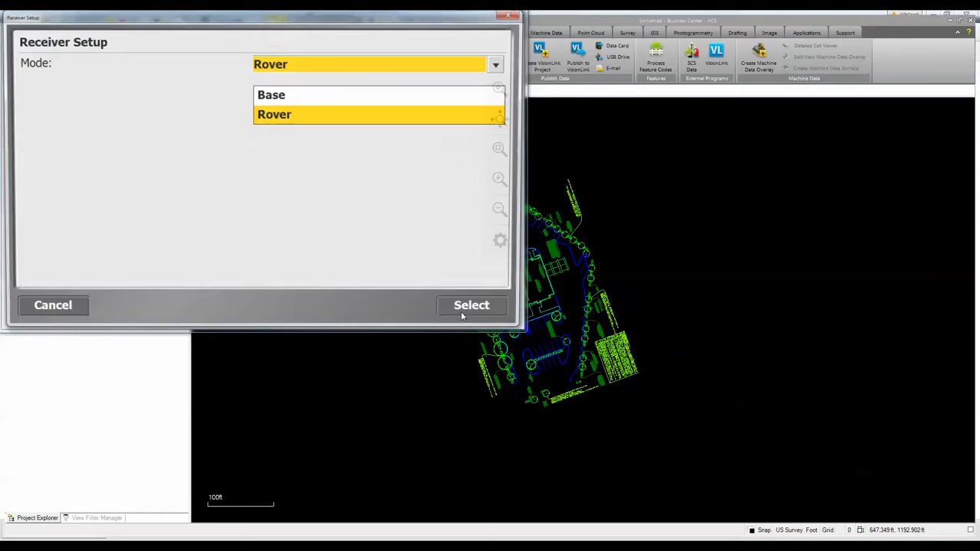
- Set up the receiver as a Rover with Emulator connection, Radio in Receiver, network ID 1, Zephyr antenna at 6.562 usft
click(466, 309)
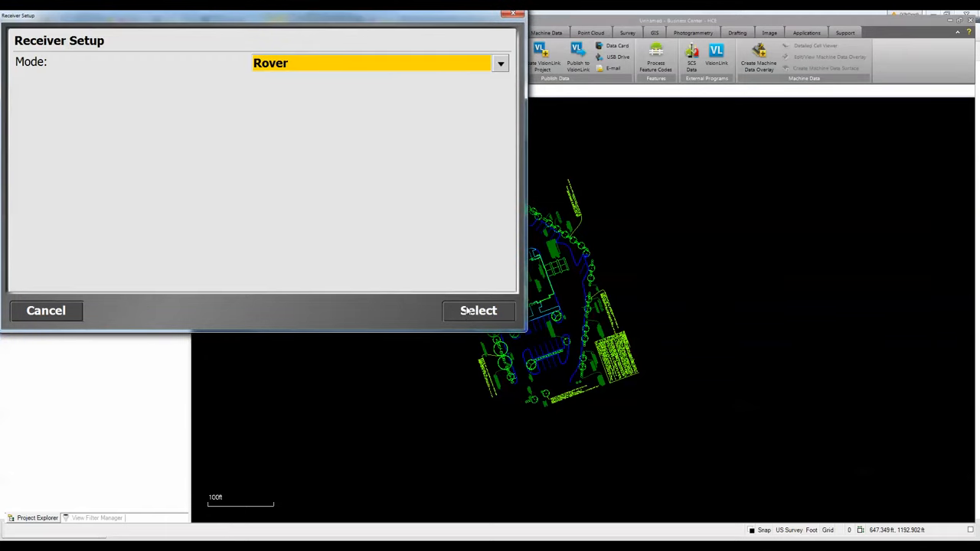
click(467, 310)
click(469, 312)
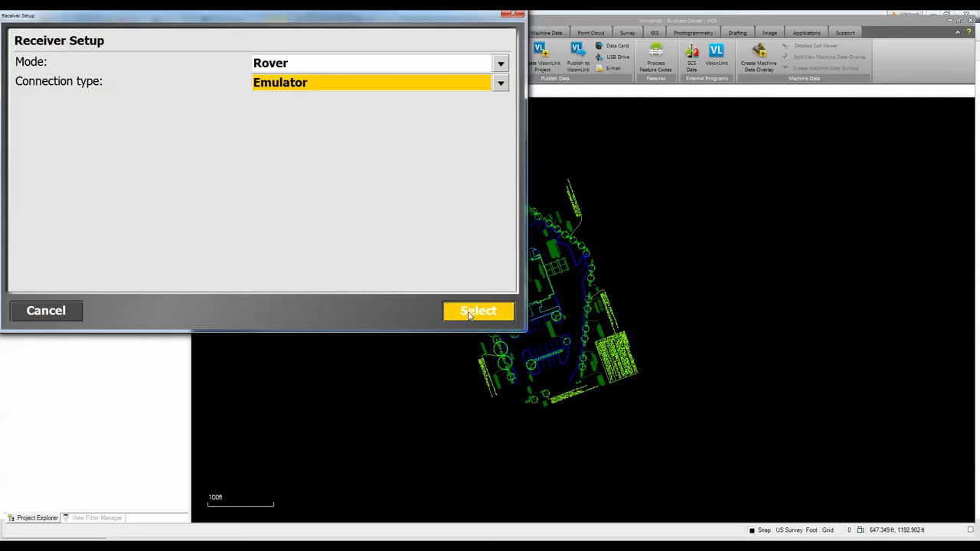
click(470, 312)
click(470, 312)
click(469, 312)
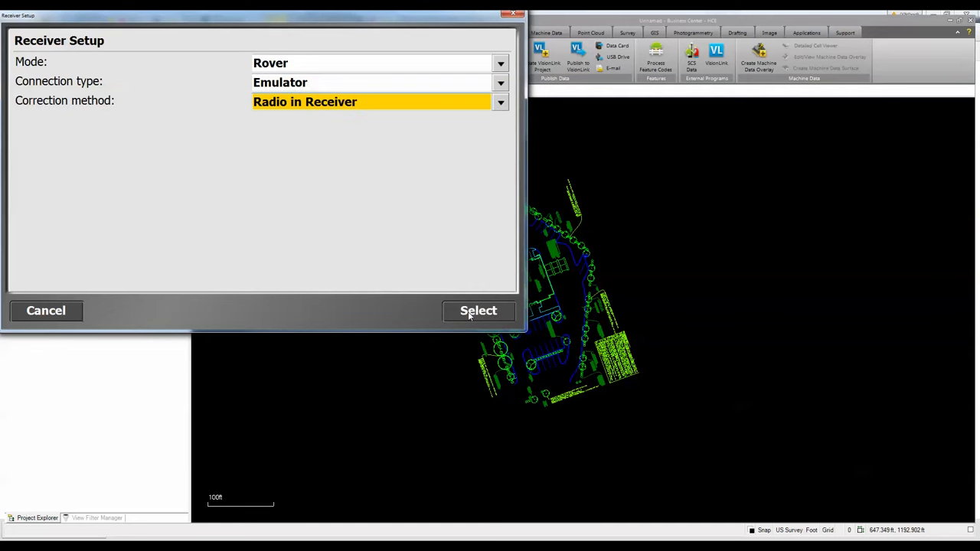
click(470, 312)
click(469, 312)
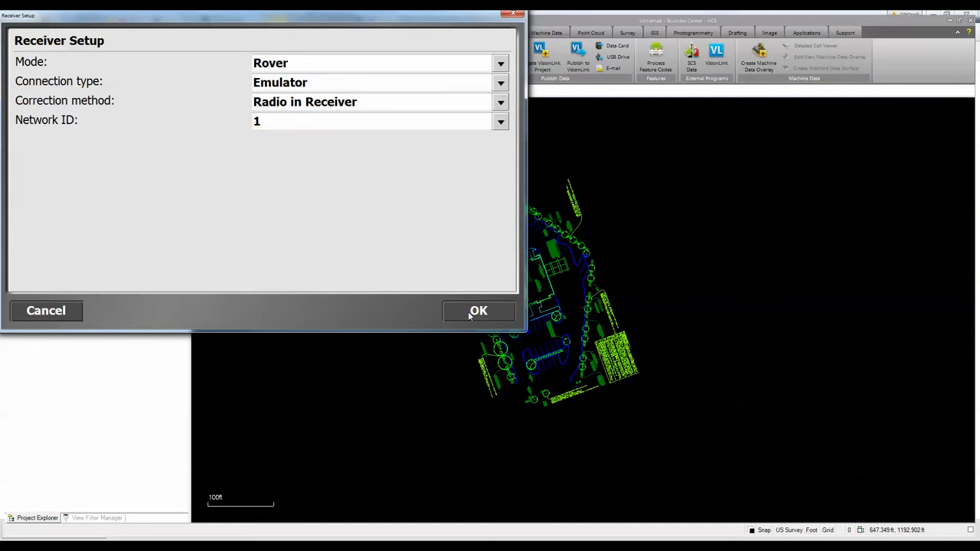
click(470, 313)
click(470, 313)
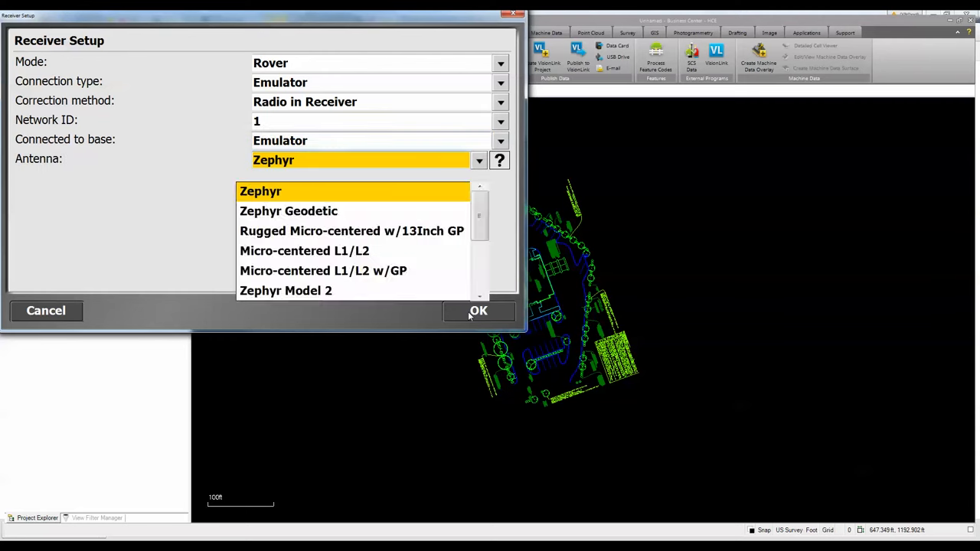
click(469, 313)
click(478, 311)
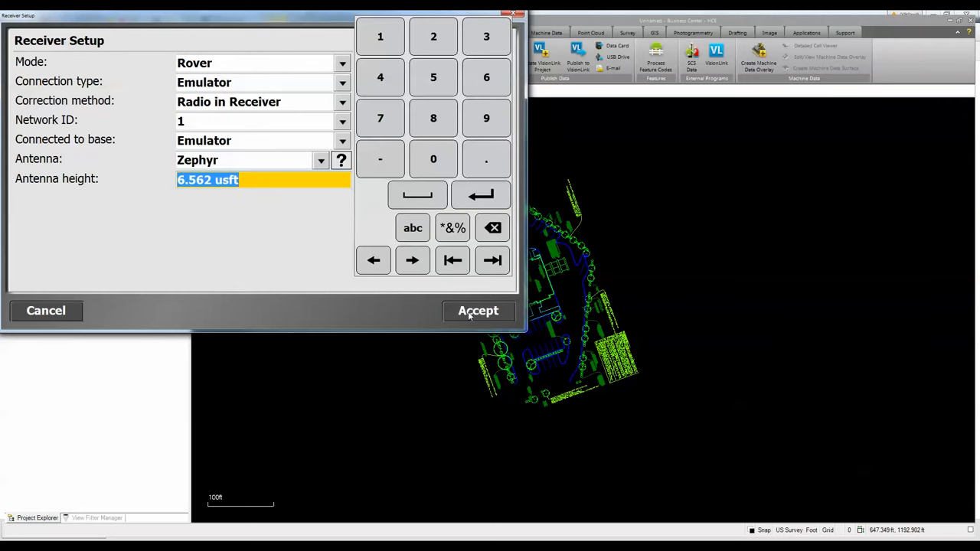
click(470, 312)
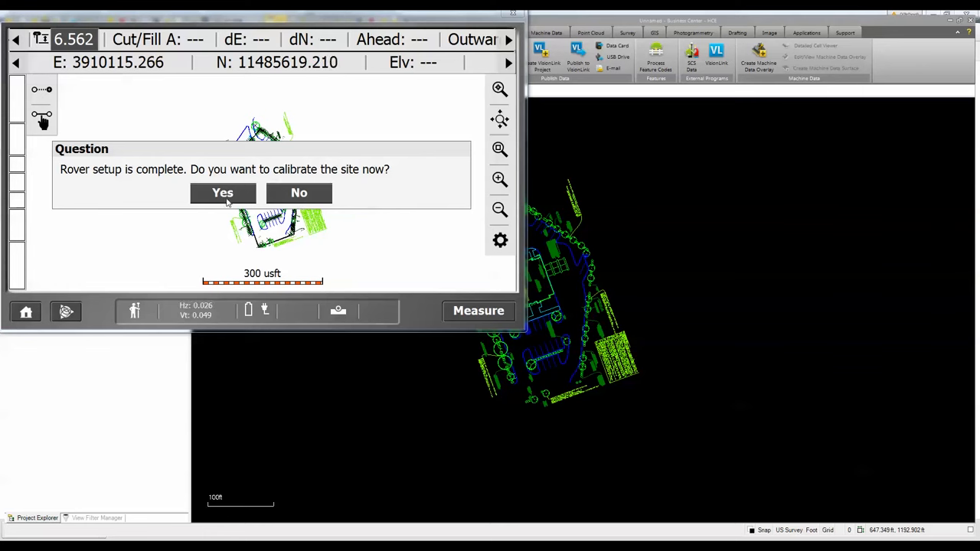
- Skip site calibration and start staking point 1061 near the property line
click(299, 194)
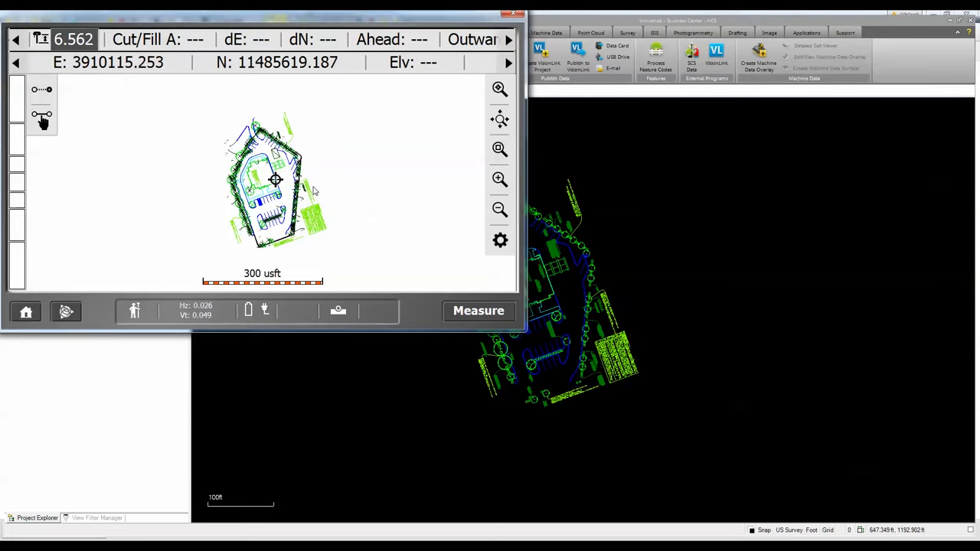
click(500, 150)
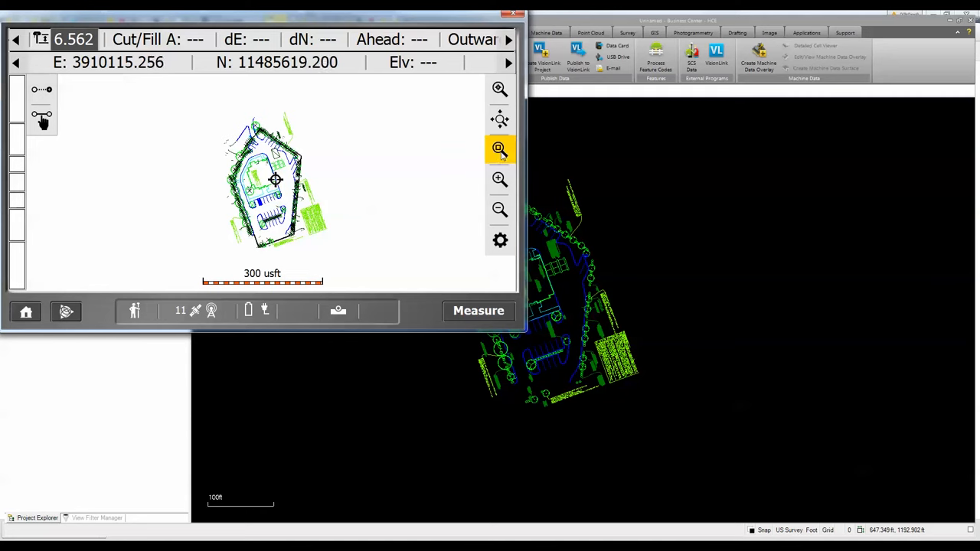
drag(229, 133, 271, 169)
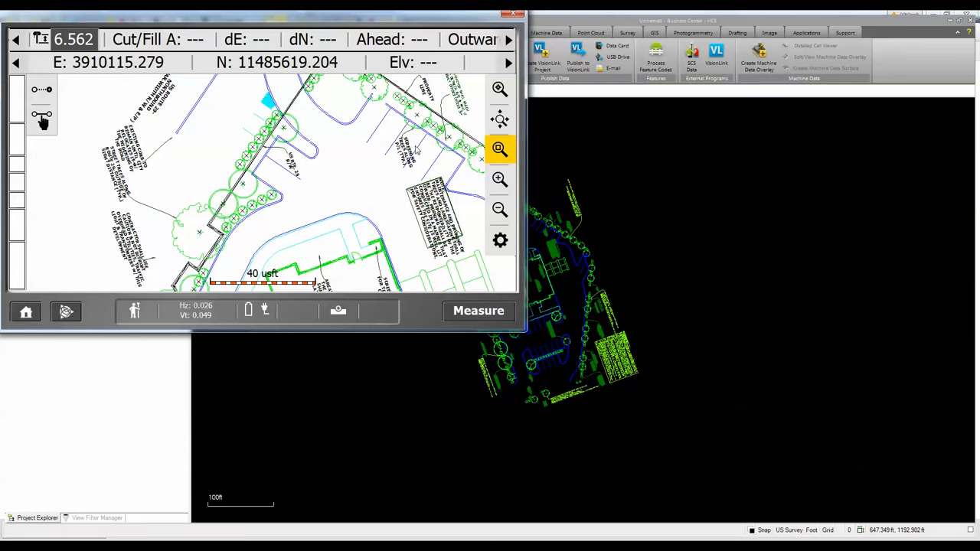
drag(236, 110, 234, 190)
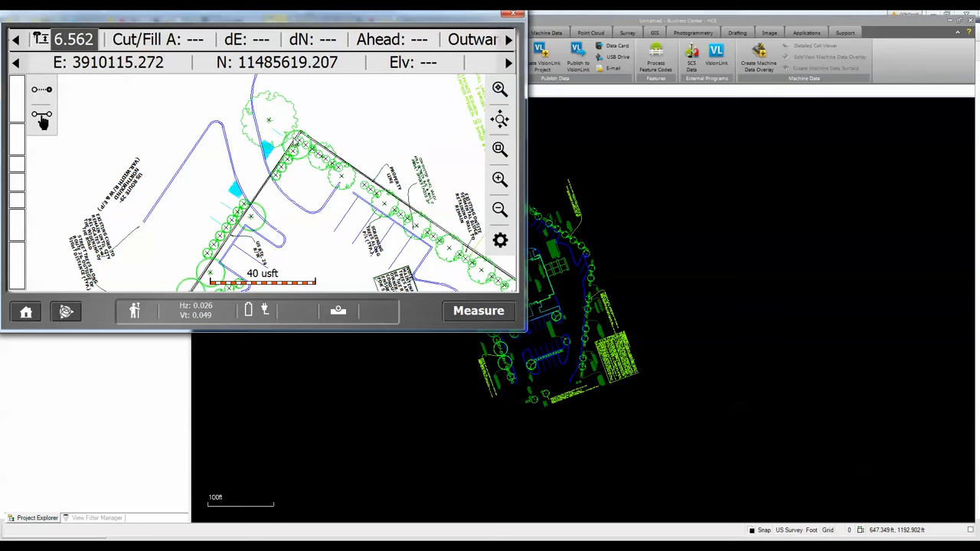
click(500, 148)
drag(242, 125, 369, 214)
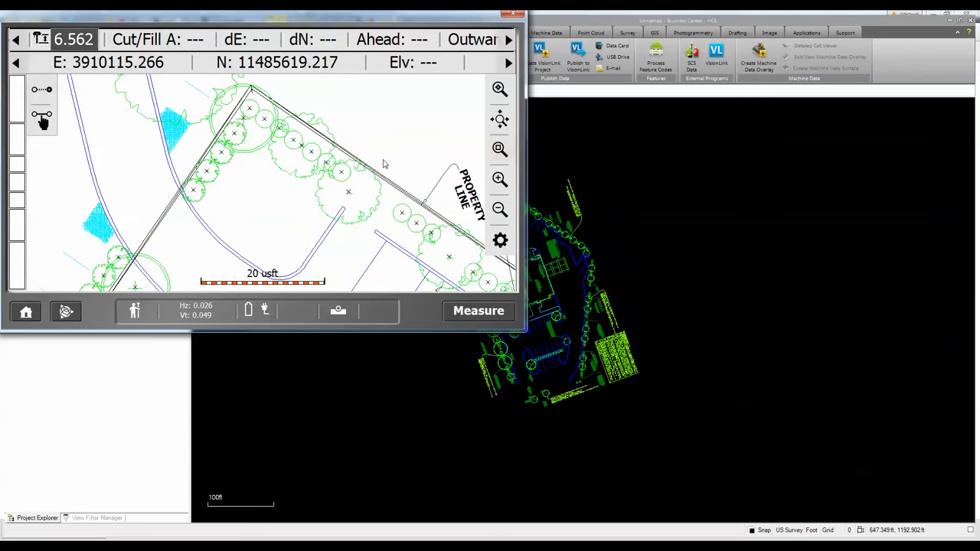
click(193, 192)
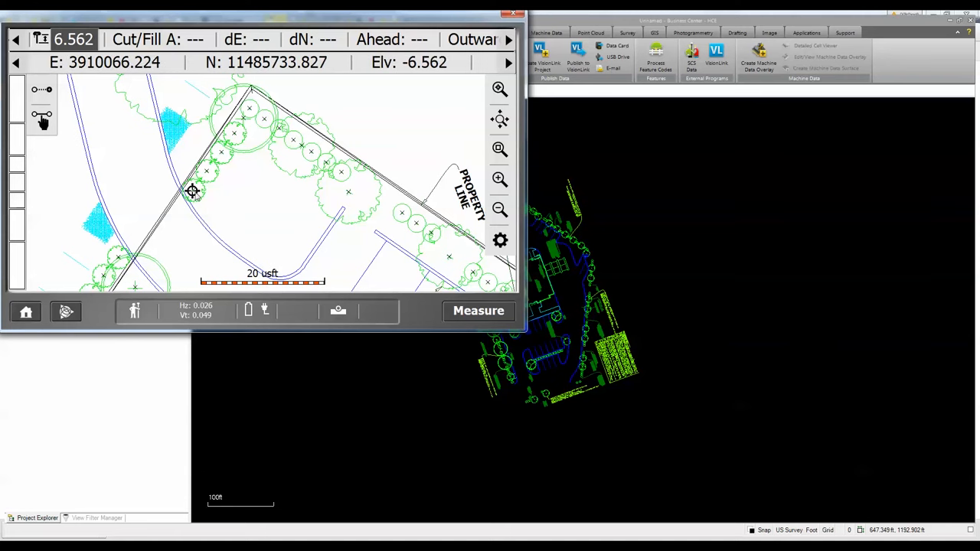
click(195, 194)
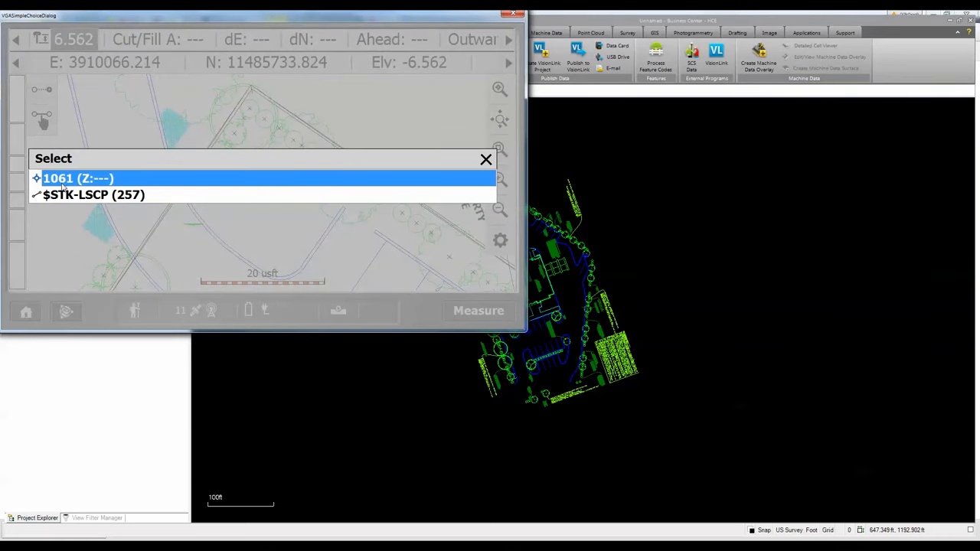
click(213, 181)
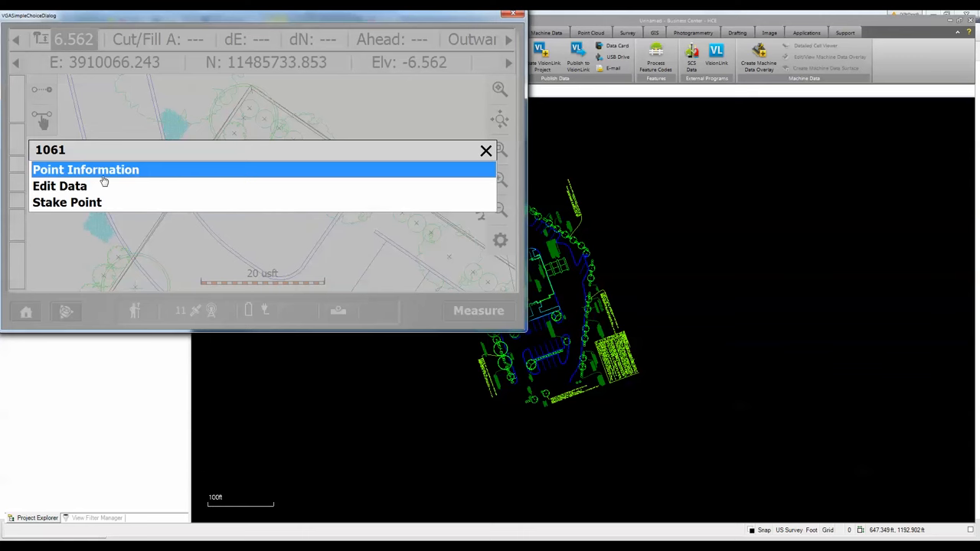
click(96, 203)
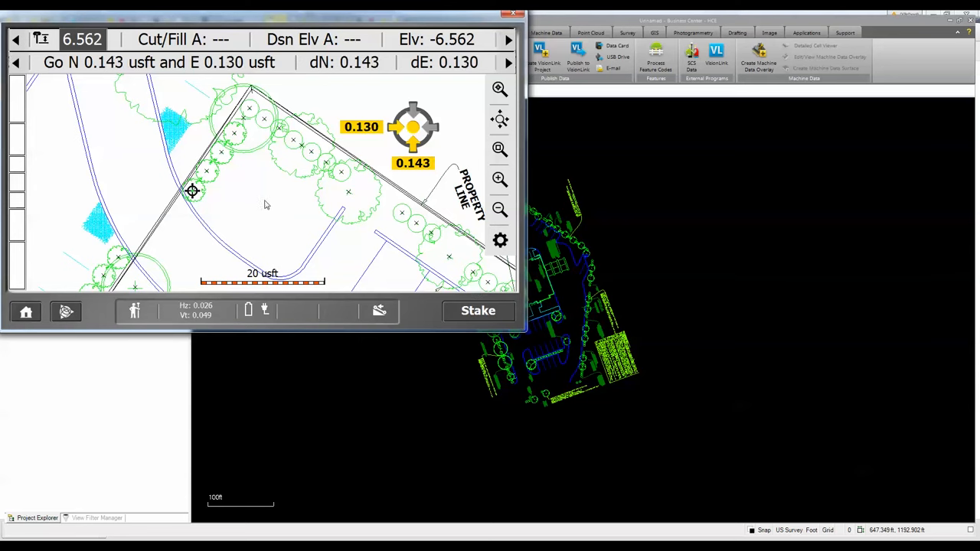
- Move the rover onto point 1061, stake it, and accept the stake report
click(266, 202)
click(259, 221)
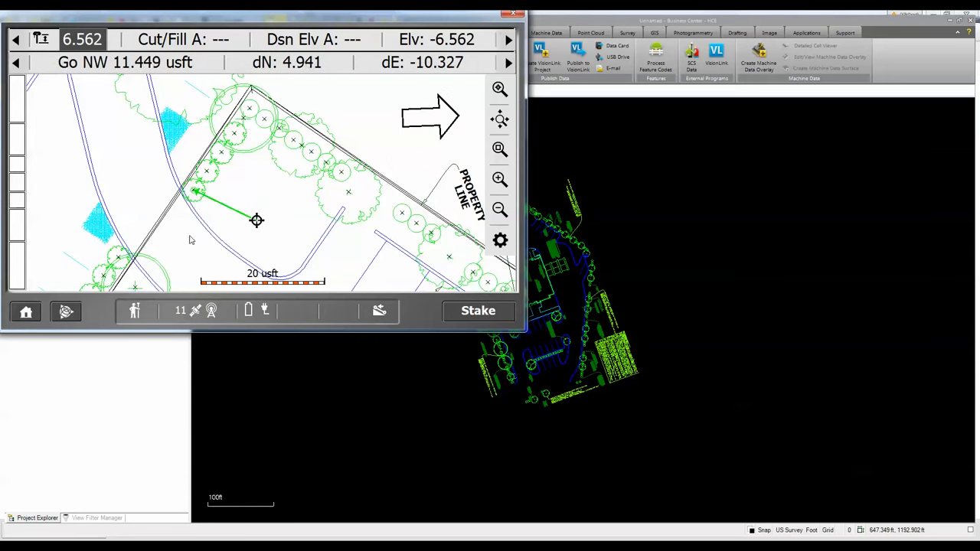
click(193, 233)
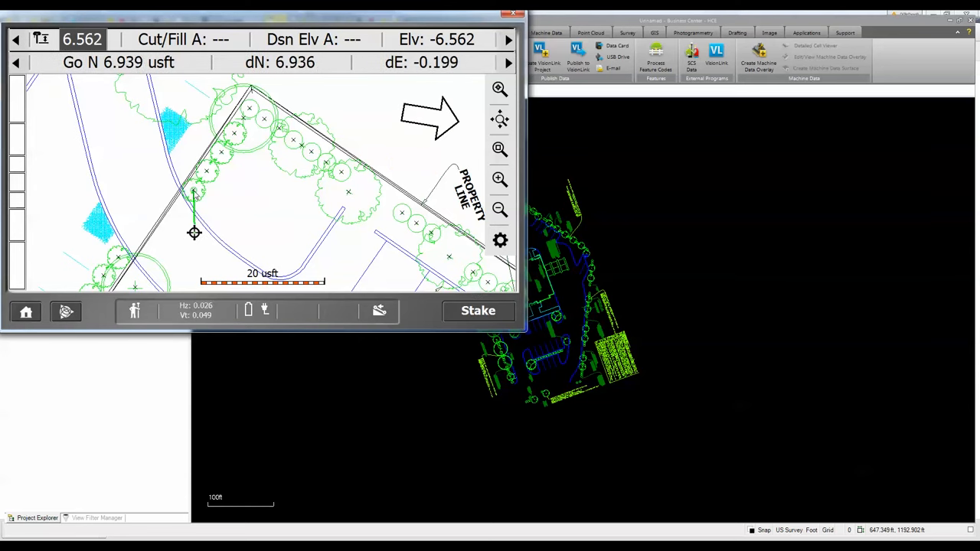
click(193, 190)
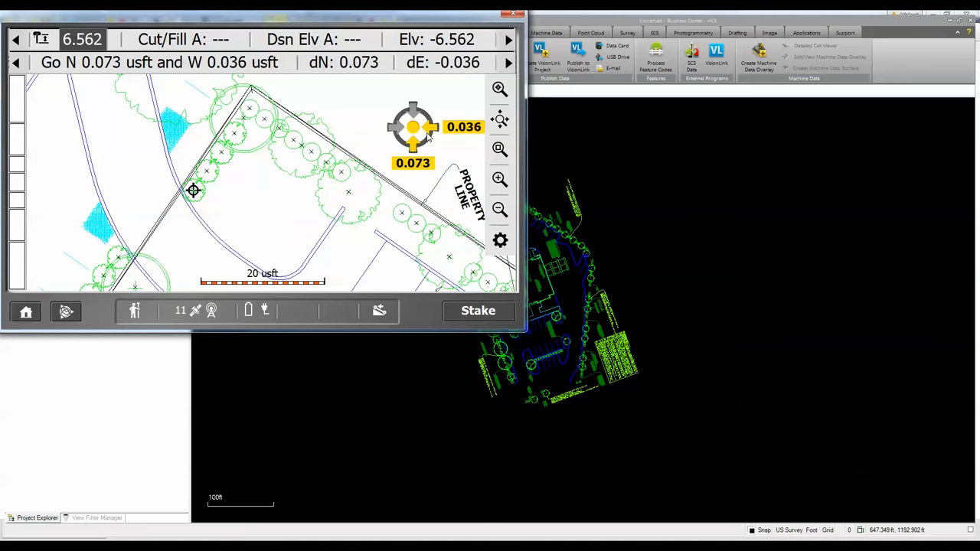
click(474, 312)
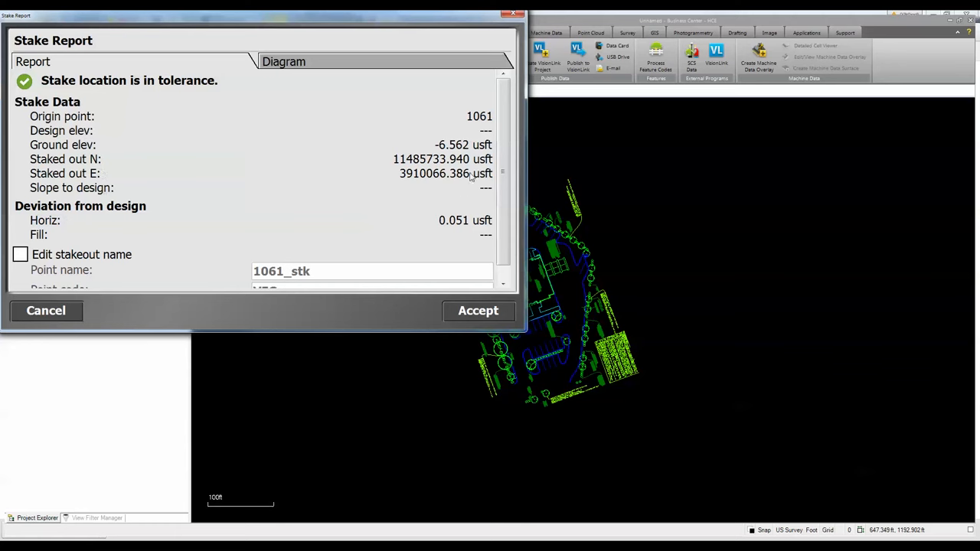
scroll(470, 176, down, 1)
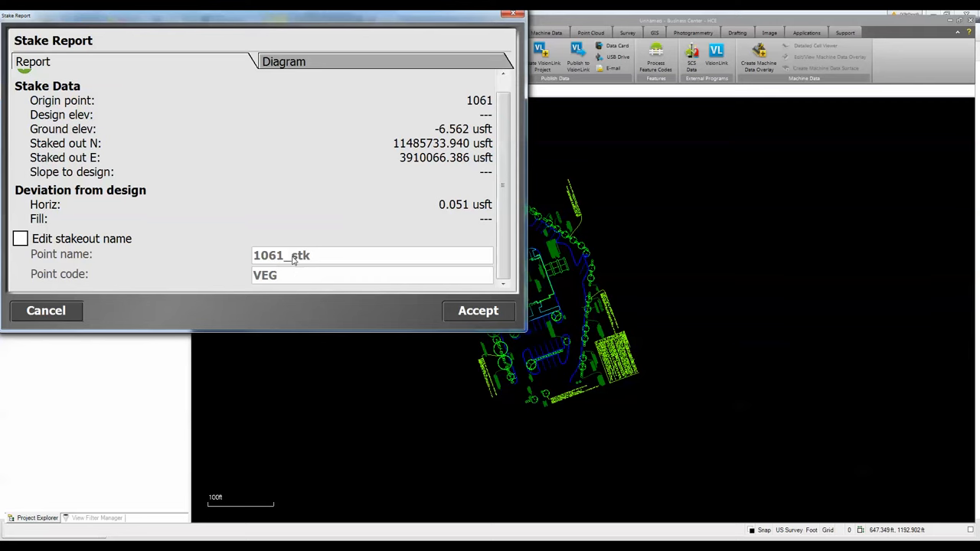
click(478, 311)
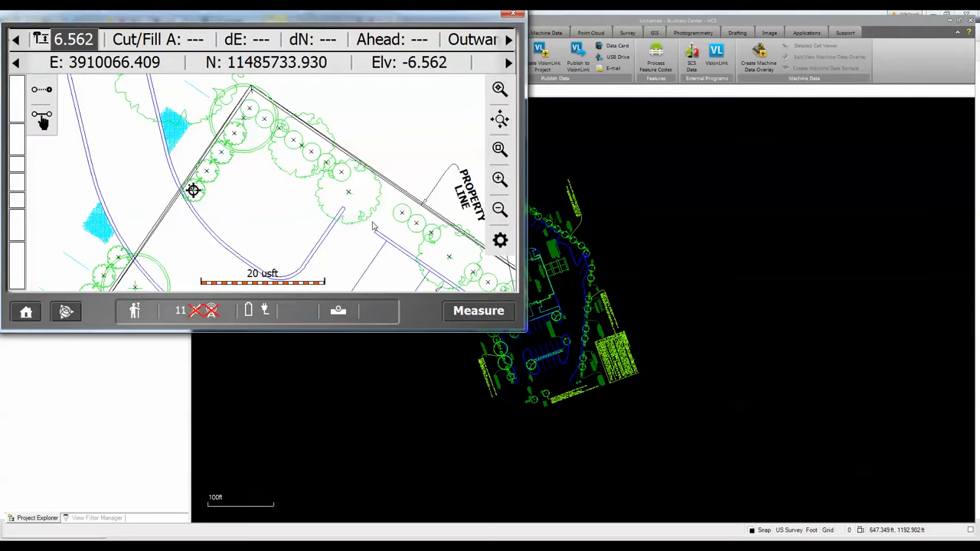
- Select point 1062, stake it, and accept the stake report
click(206, 175)
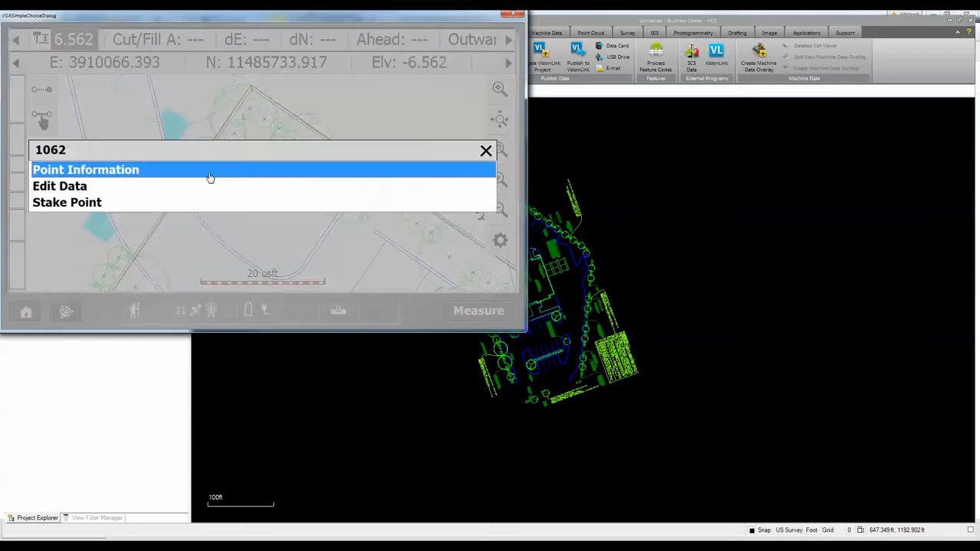
click(83, 203)
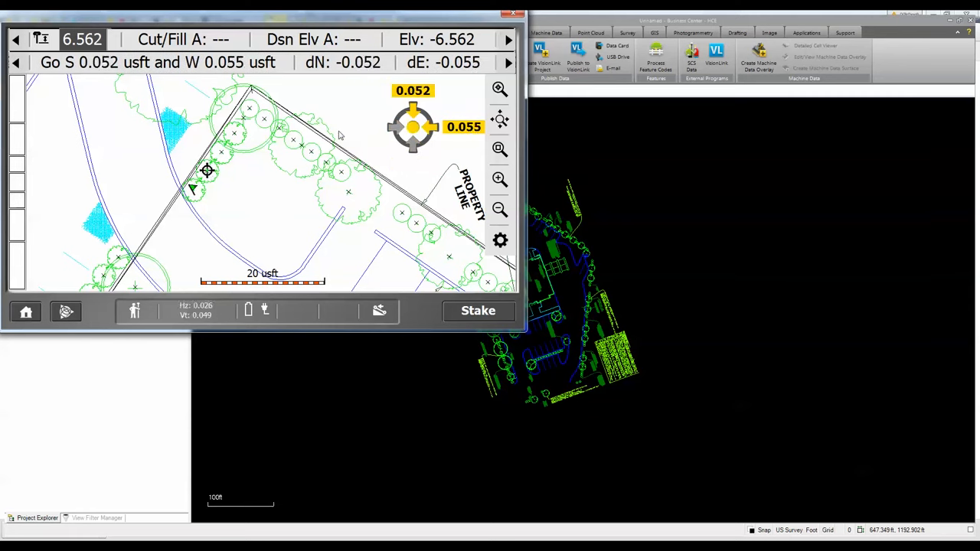
click(459, 309)
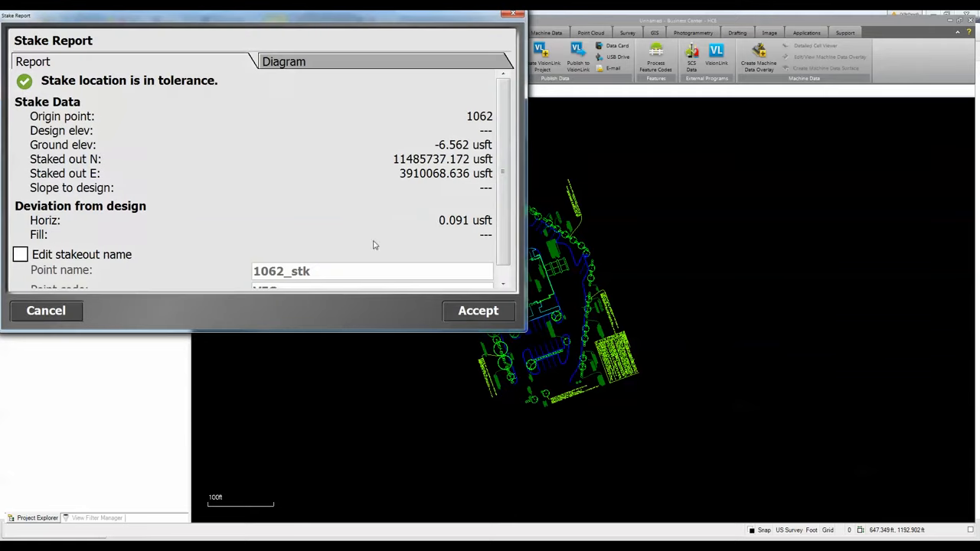
click(476, 311)
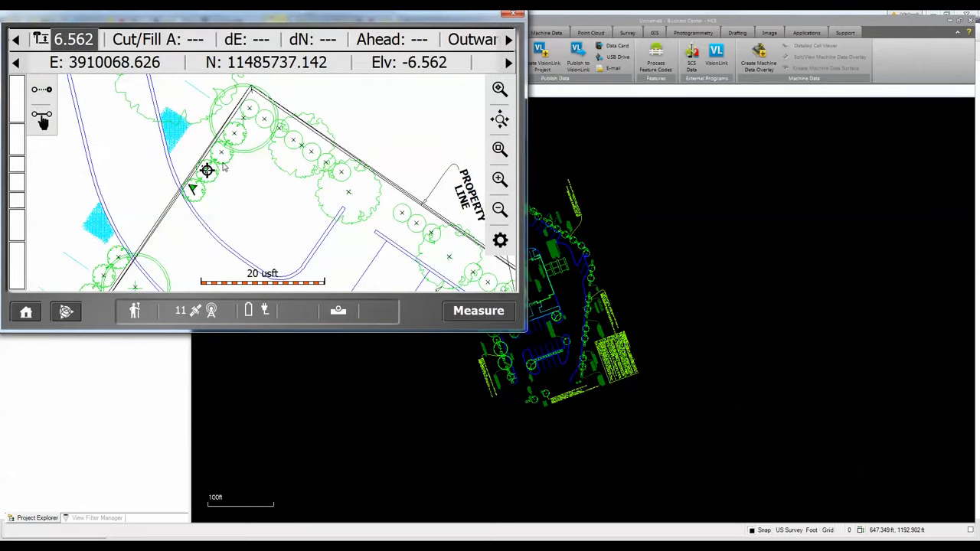
- Select point 1063 from the overlapping features, stake it, and accept the stake report
click(223, 155)
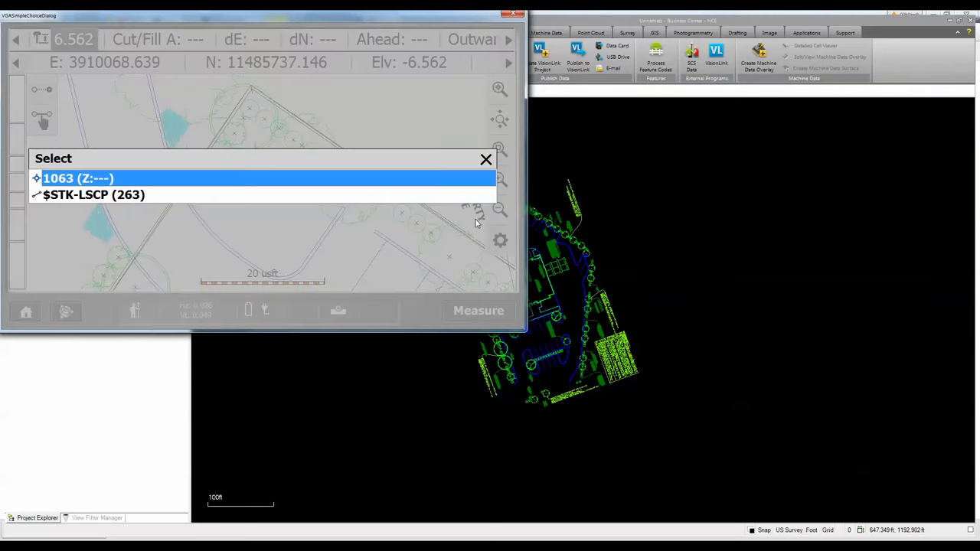
key(Return)
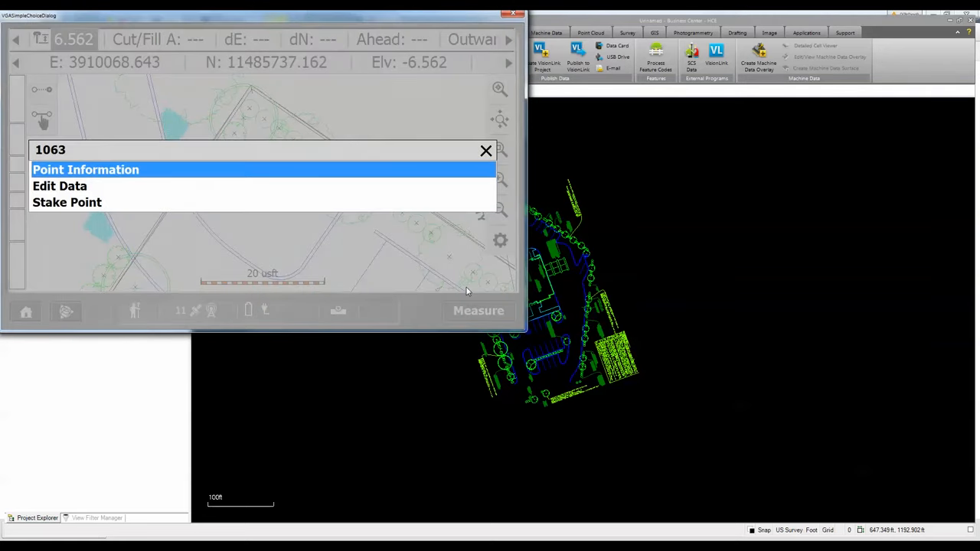
click(107, 203)
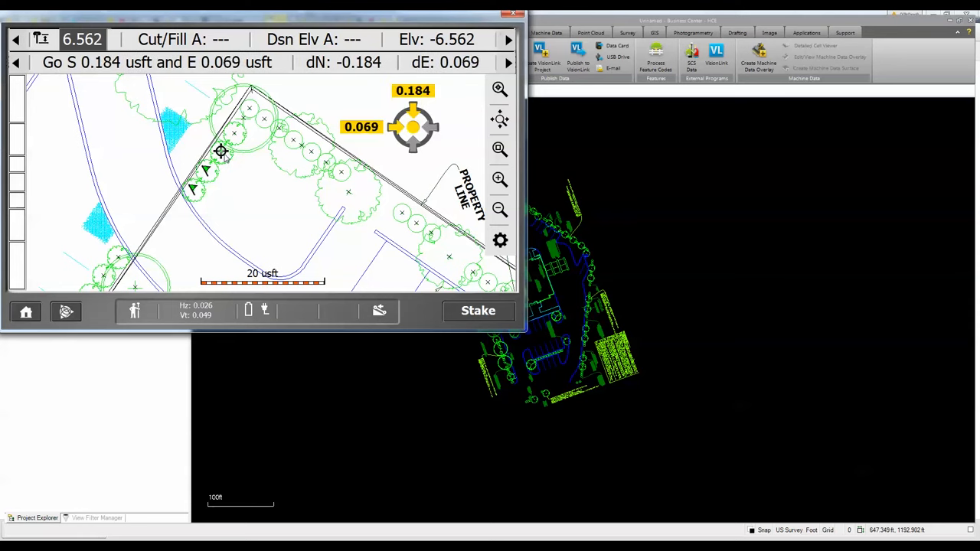
click(481, 315)
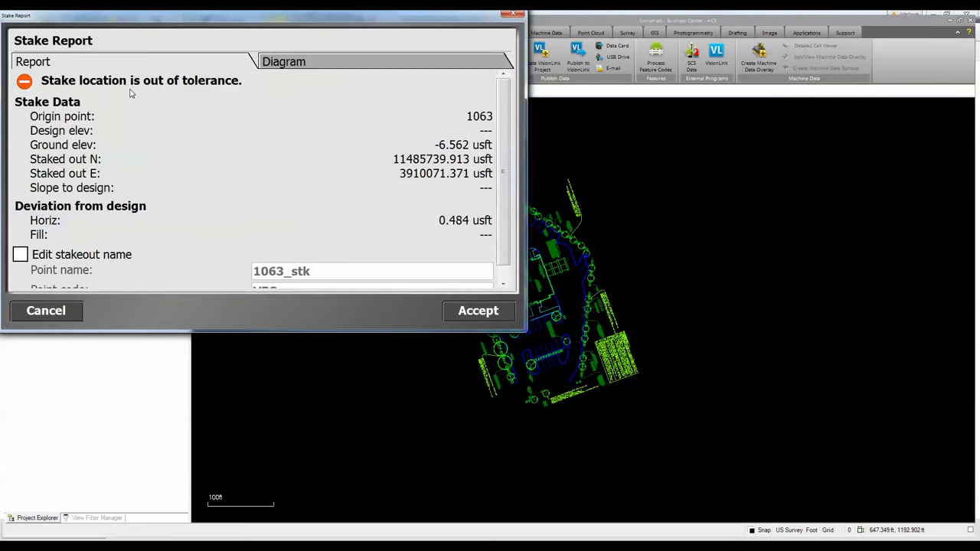
click(476, 311)
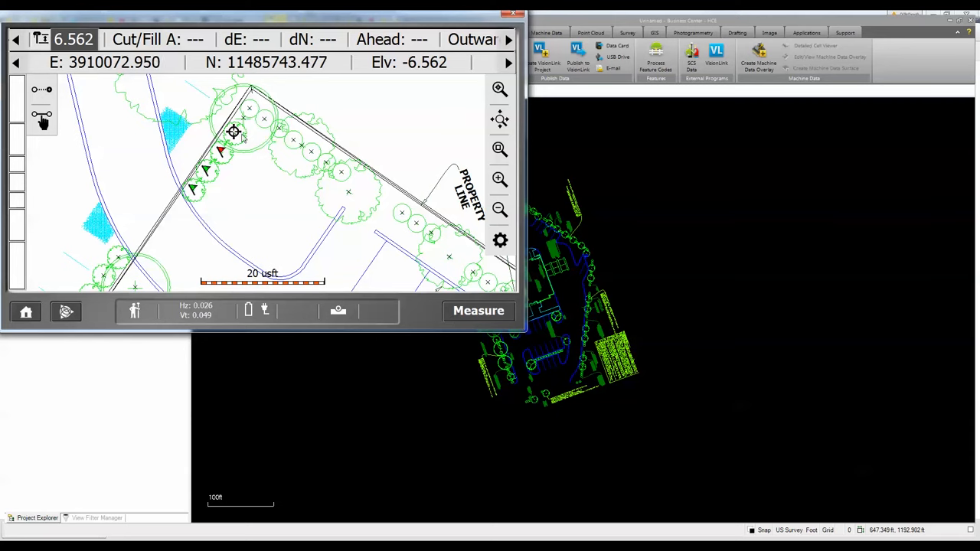
- Select point 1064, move the rover onto it, stake it, and accept the stake report
click(235, 134)
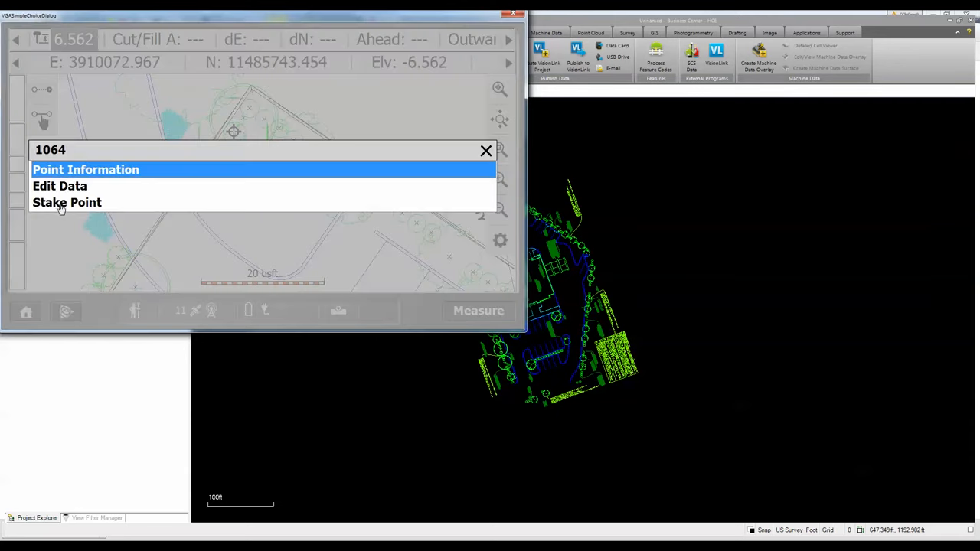
click(62, 205)
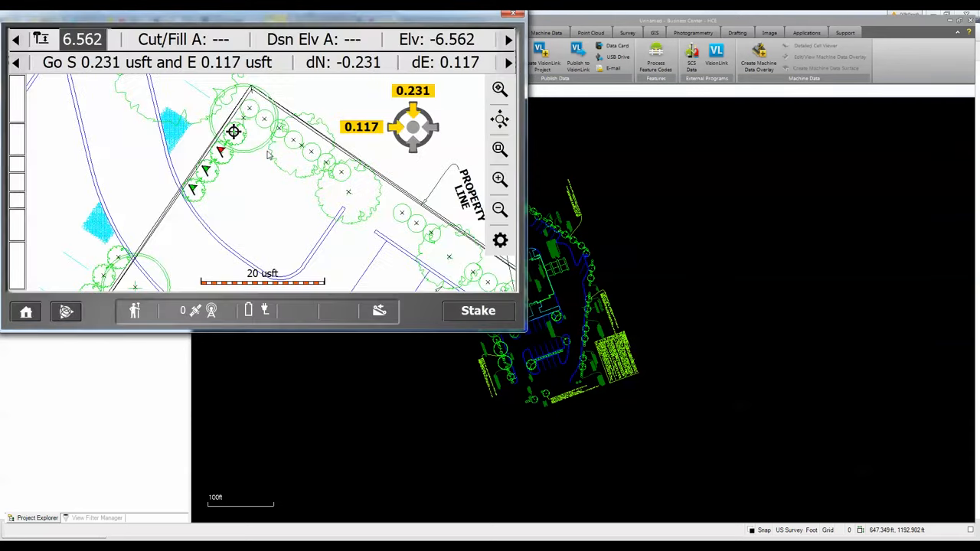
click(248, 187)
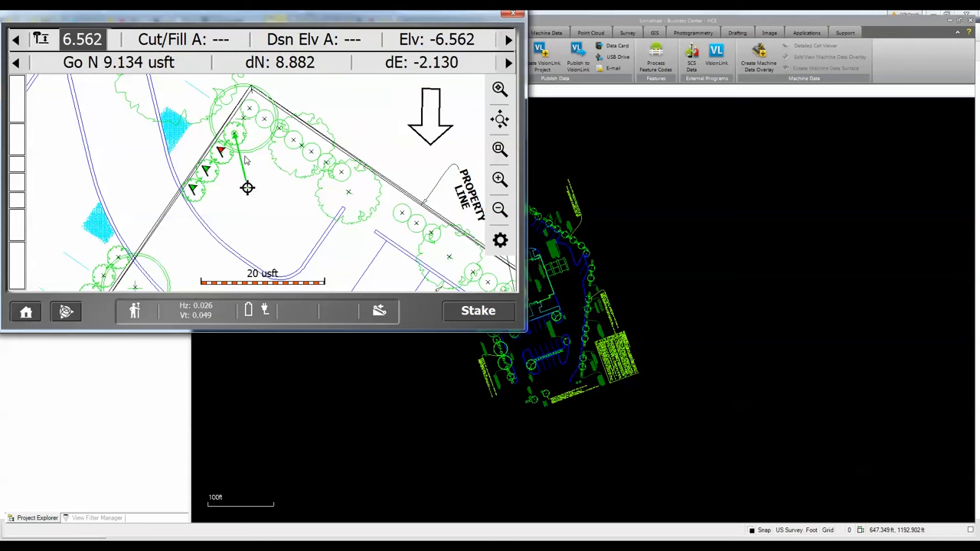
click(234, 135)
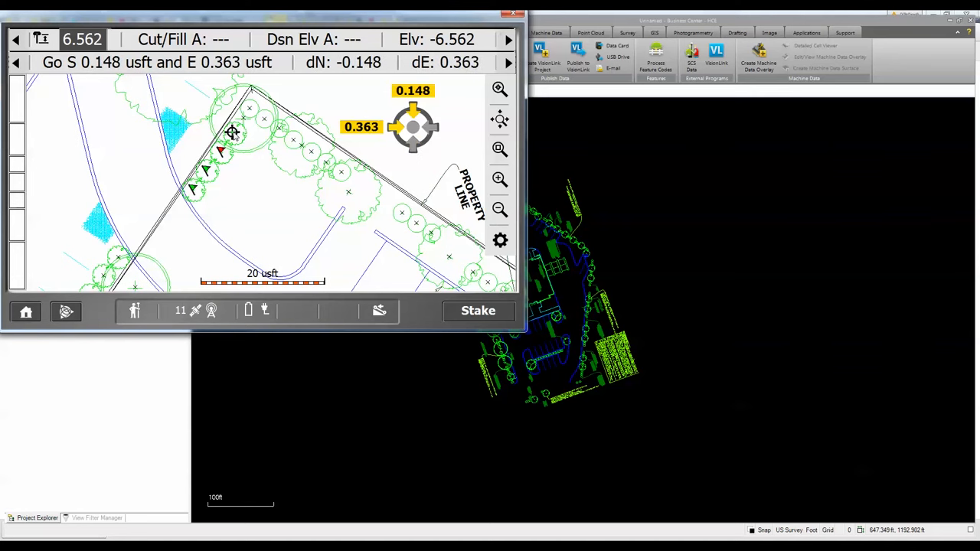
click(466, 311)
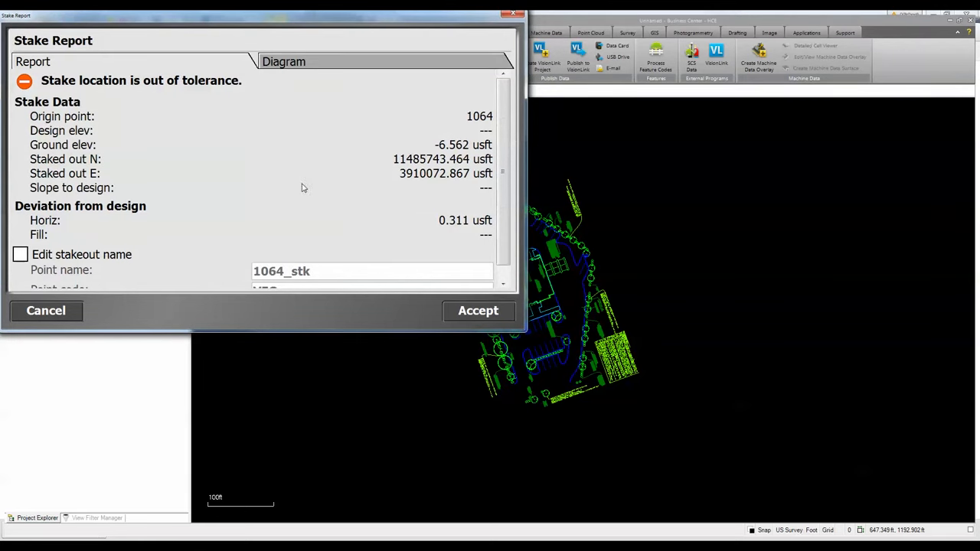
click(479, 311)
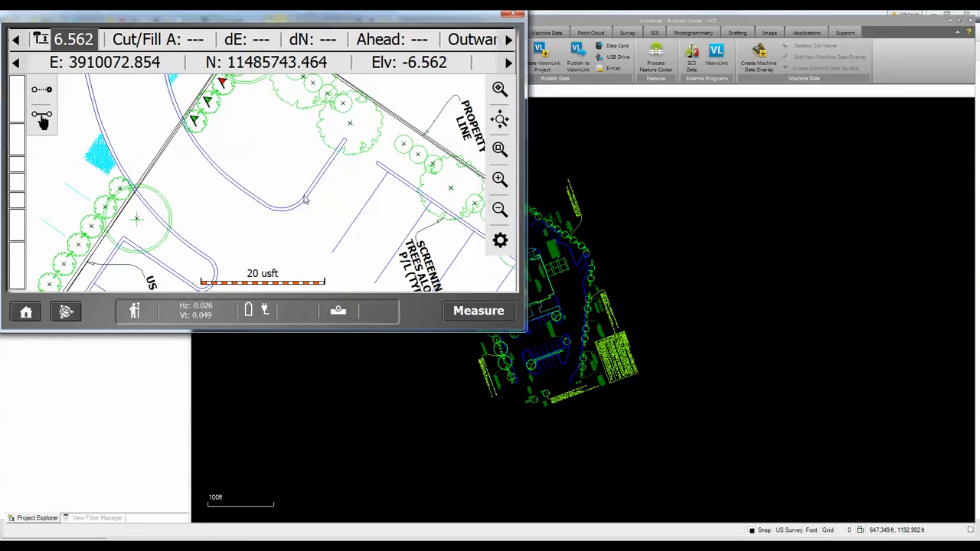
- Stake the $STK-EOP (081) line at station 0+00.000 and accept the stake report
click(354, 224)
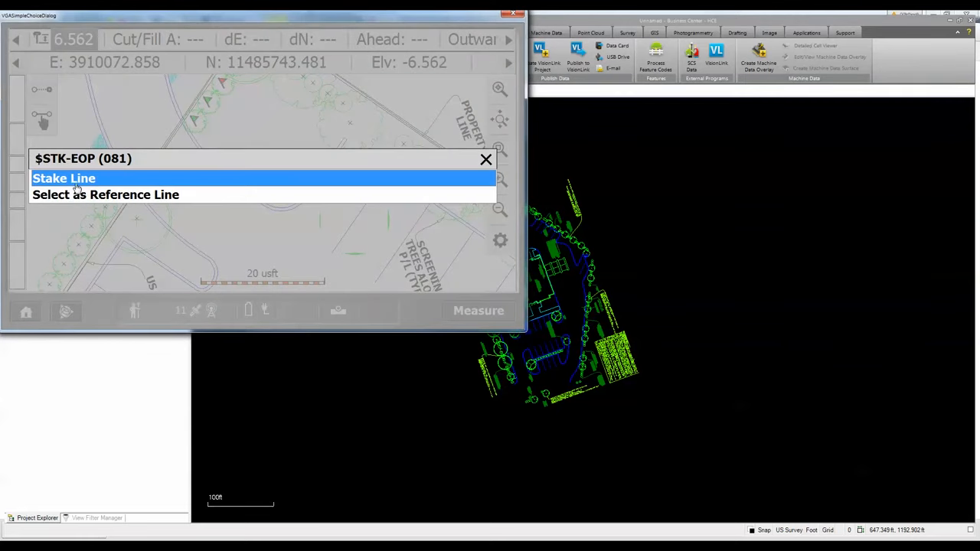
click(74, 183)
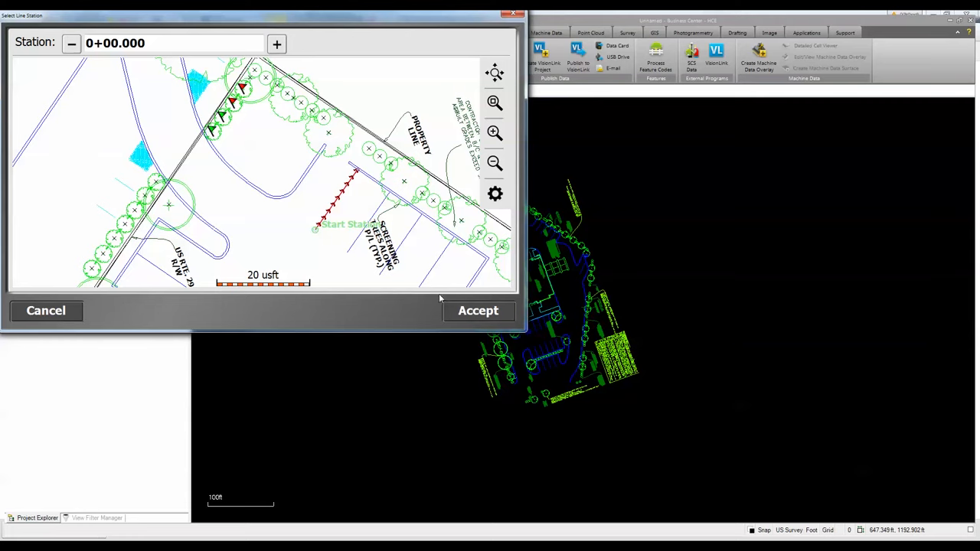
click(475, 311)
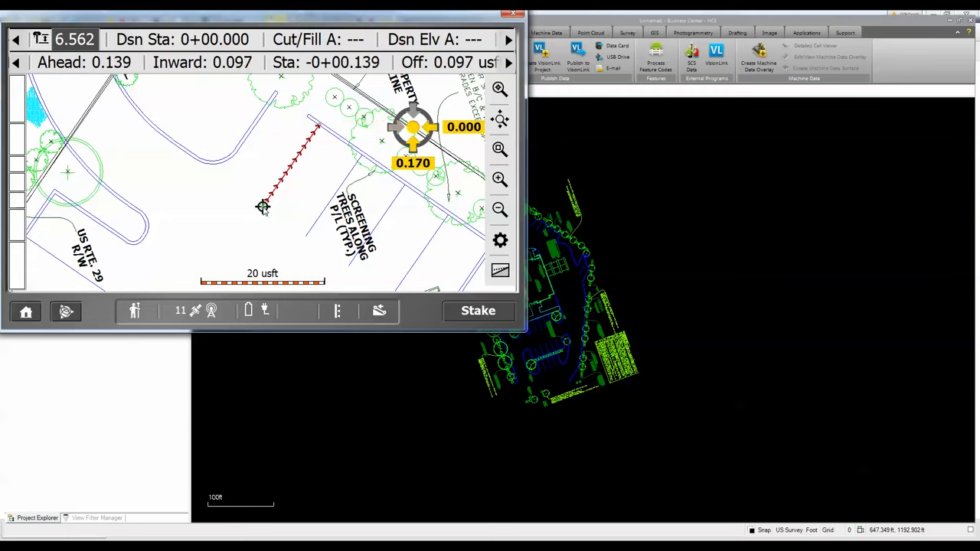
click(460, 311)
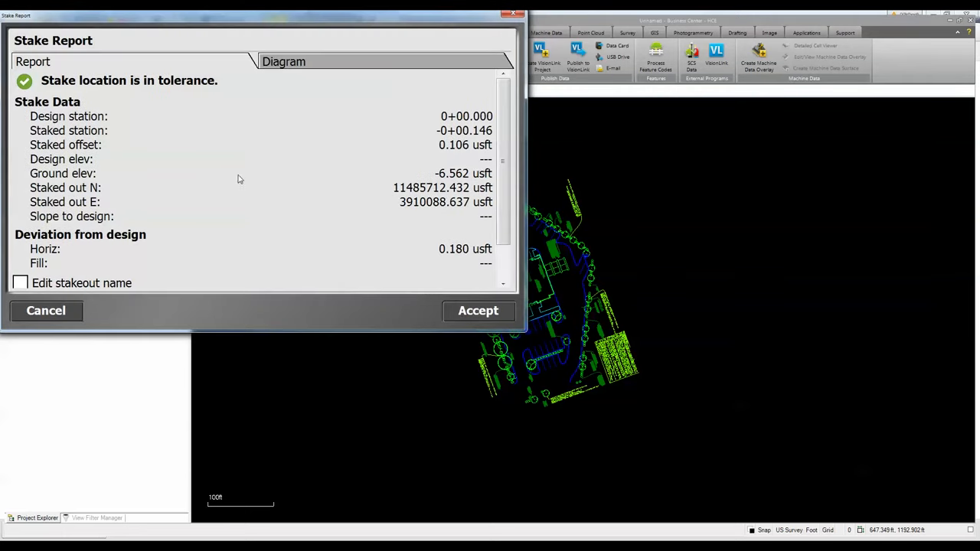
click(478, 311)
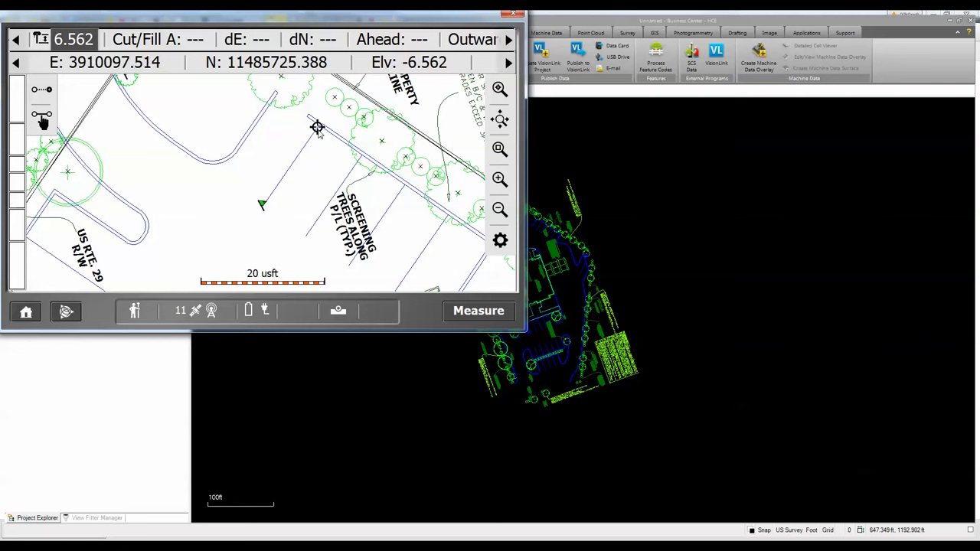
- Stake the $STK-EOP (081) line again at its end station 0+15.658 and accept the stake report
click(316, 130)
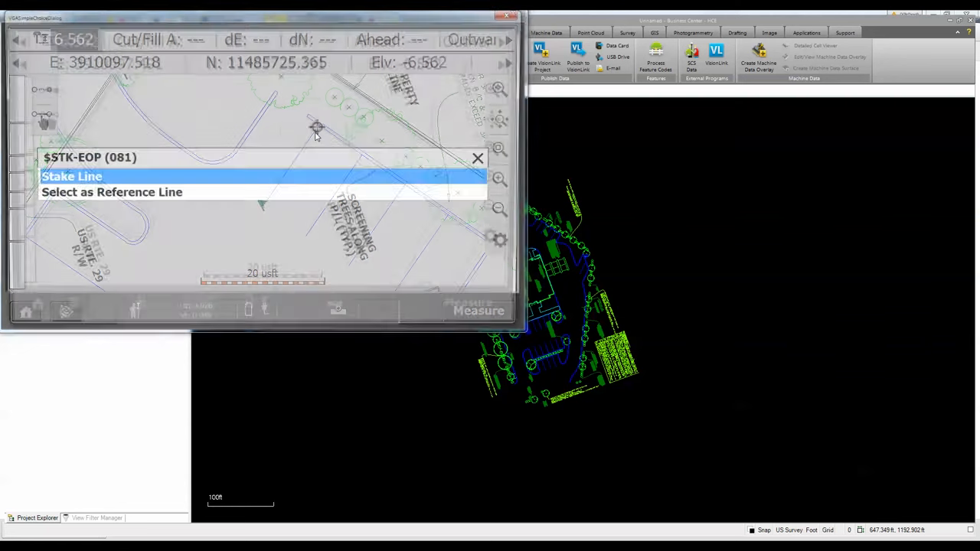
click(95, 179)
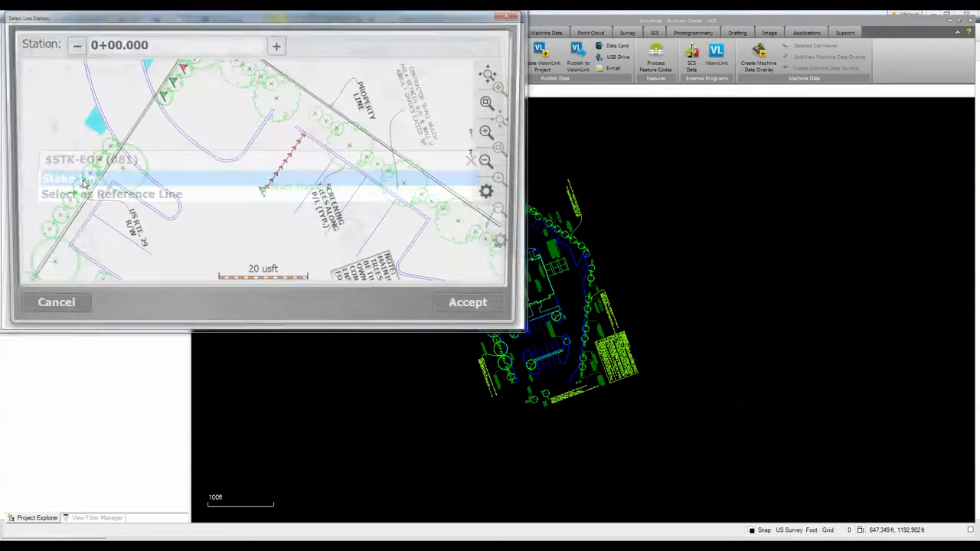
click(304, 140)
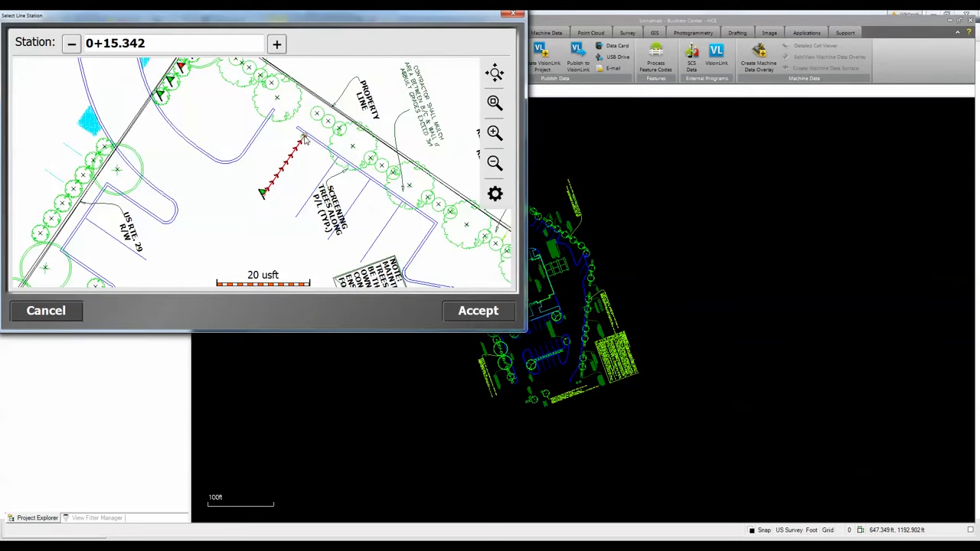
click(305, 137)
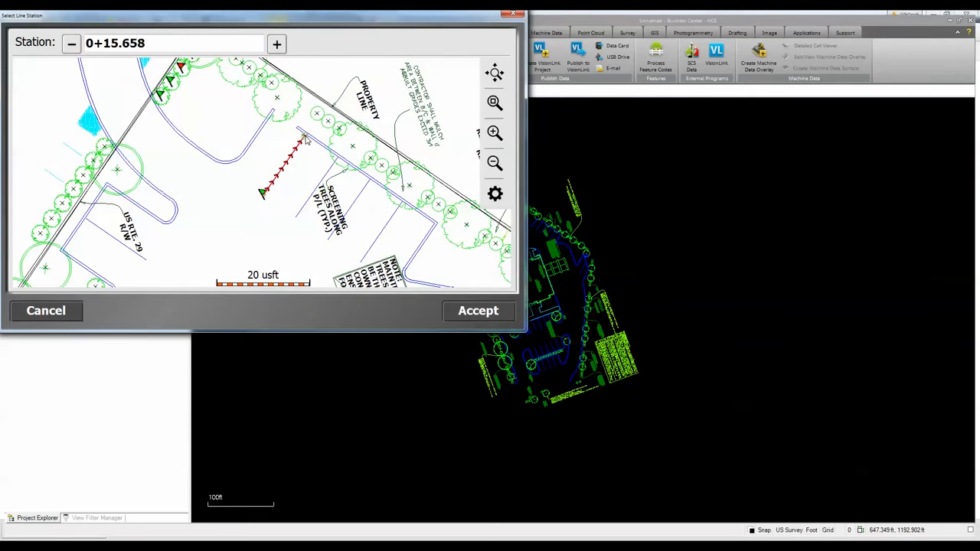
click(463, 312)
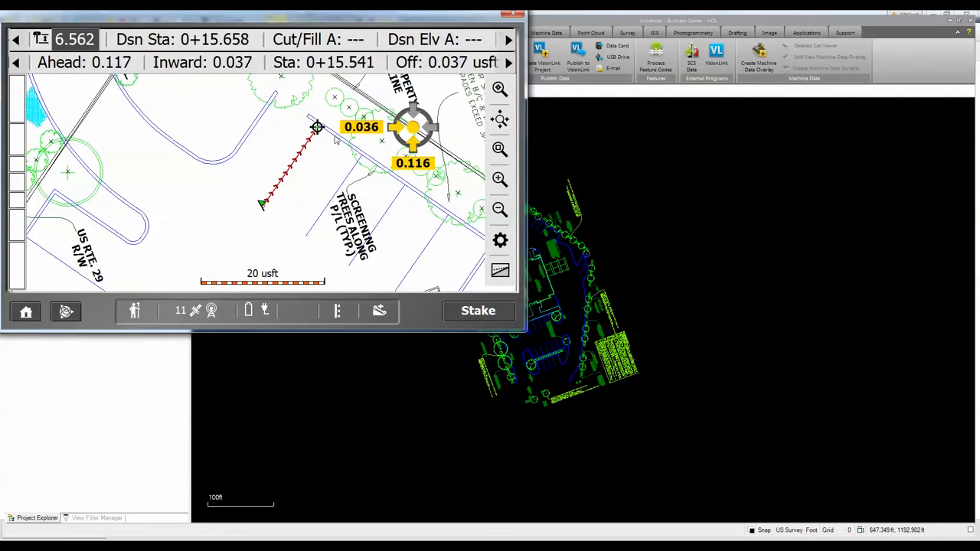
click(478, 310)
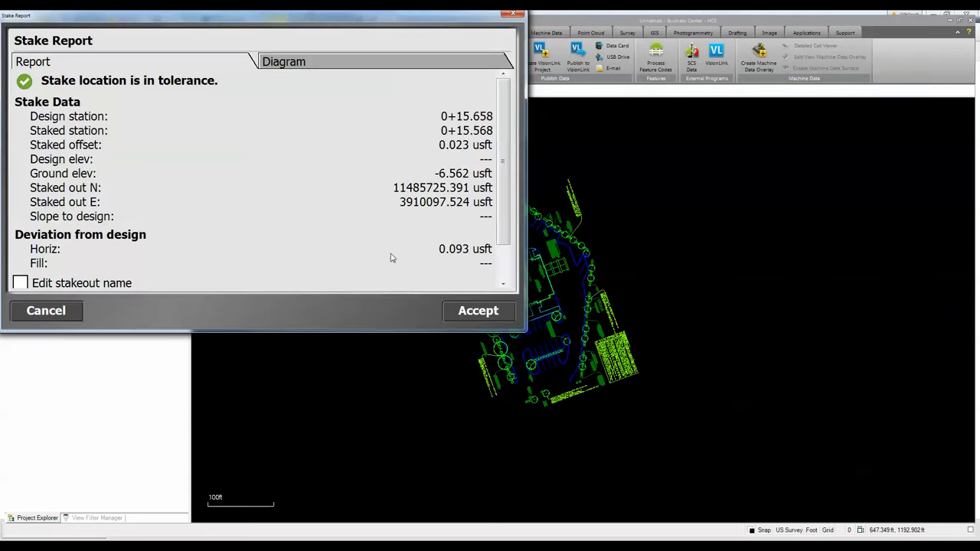
click(460, 315)
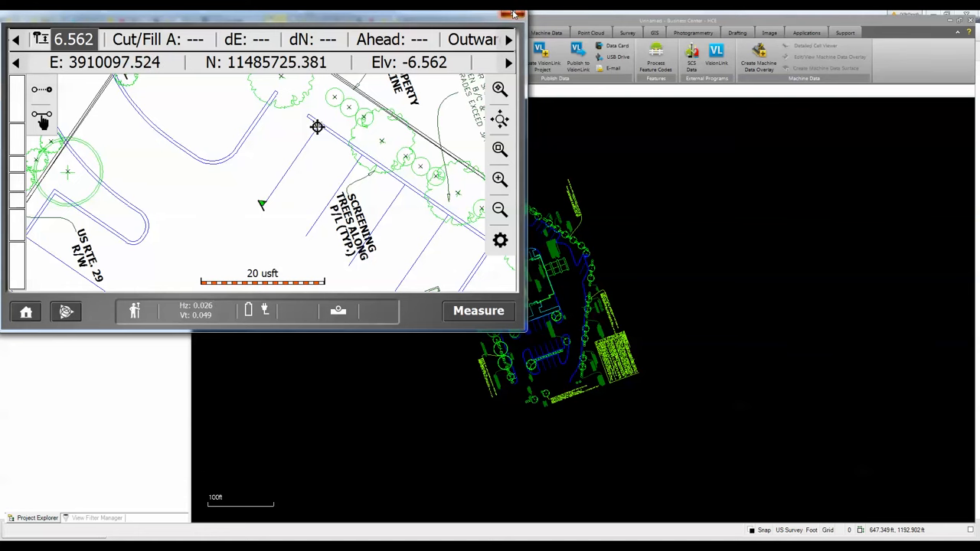
- Close the field software window and import the work order results from Stkout Veg
click(513, 13)
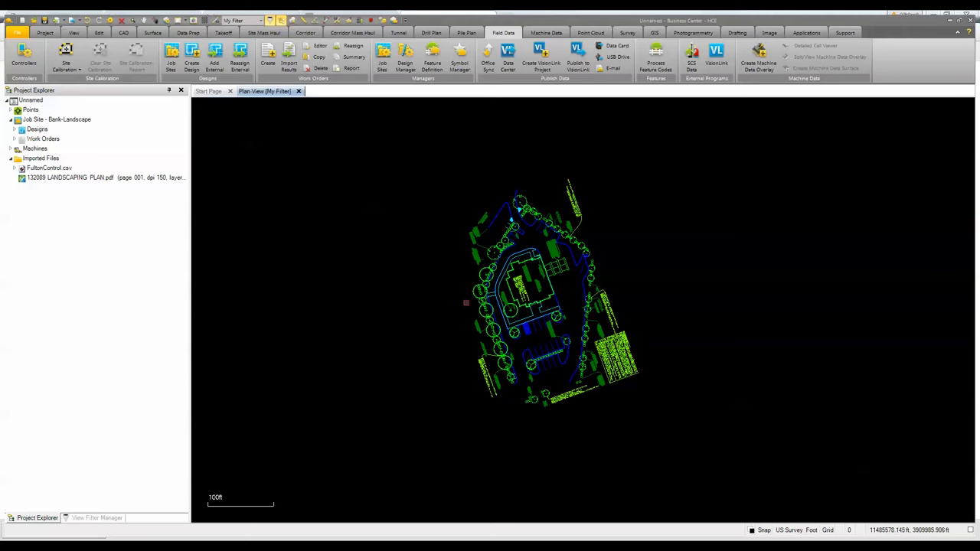
click(288, 61)
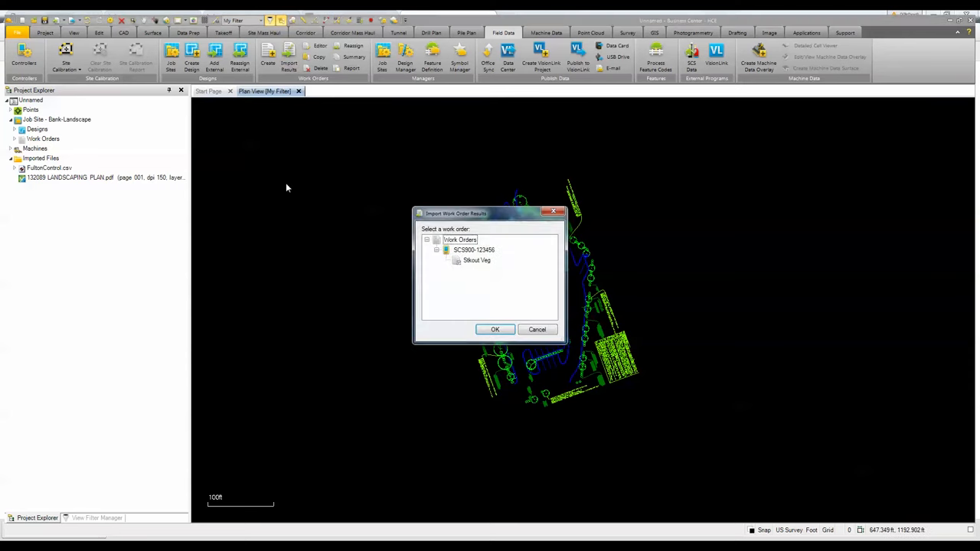
click(475, 263)
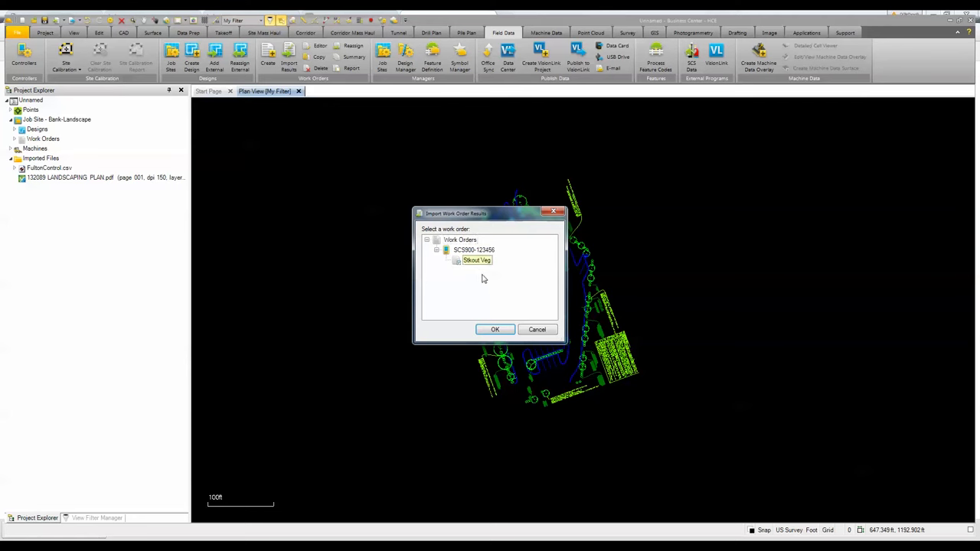
click(494, 331)
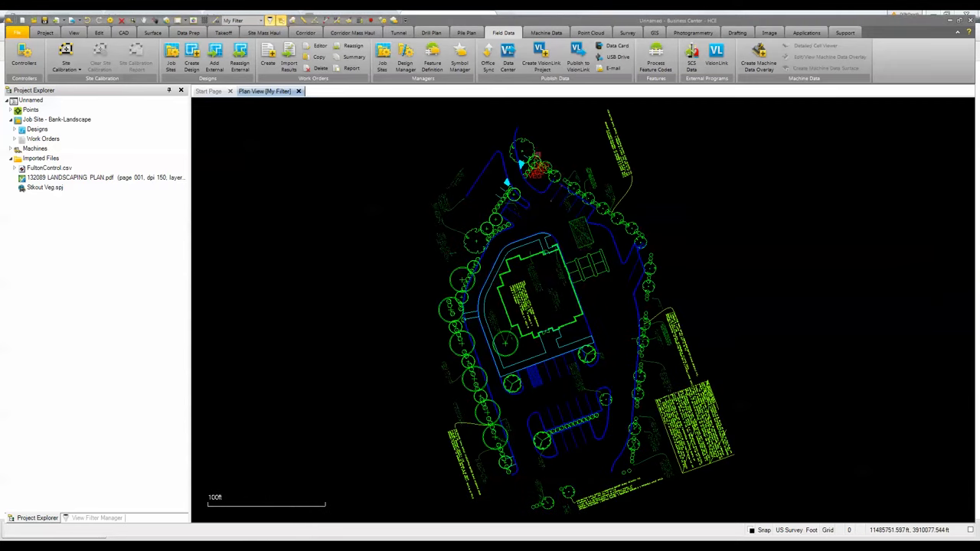
- Turn on the #POINTS - PDF layer in the view filter to display the vegetation points
scroll(533, 163, up, 5)
scroll(516, 192, up, 3)
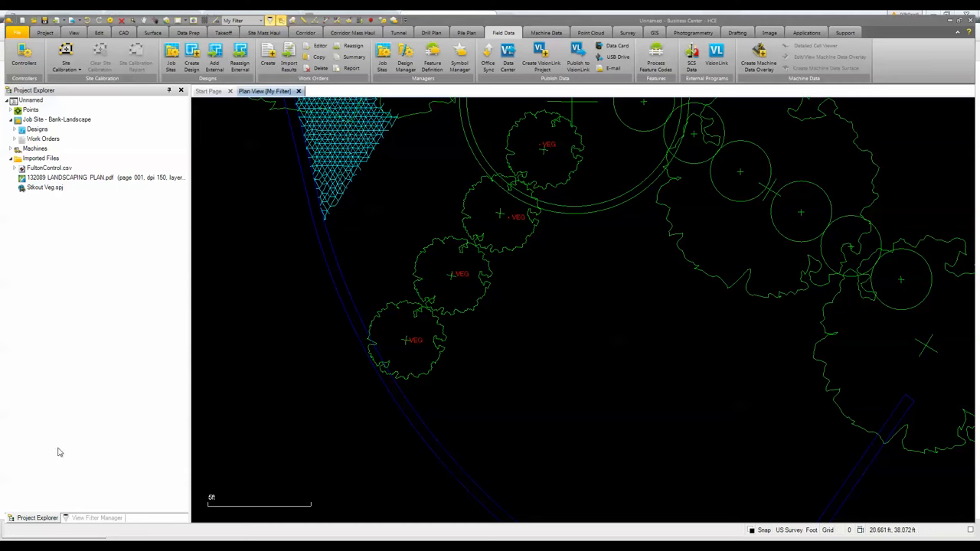
click(86, 518)
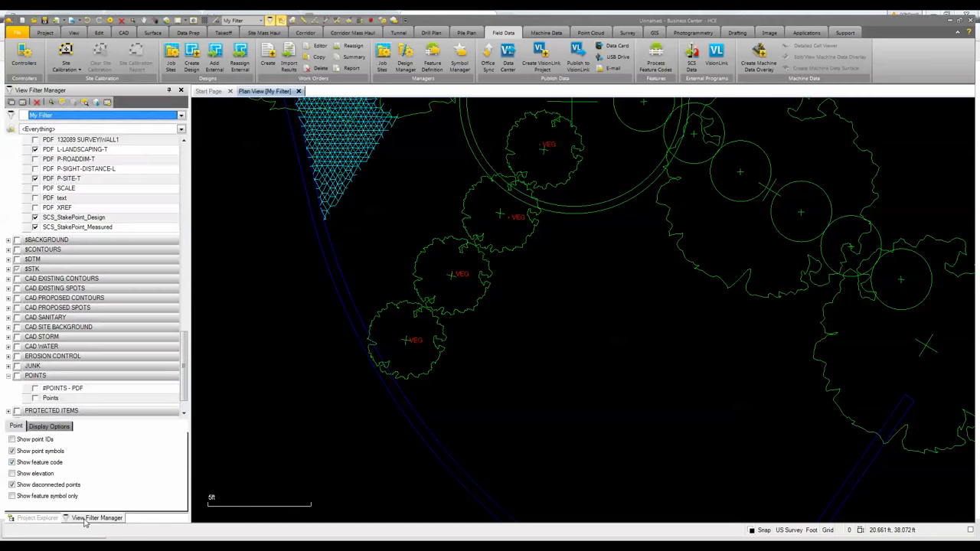
click(35, 389)
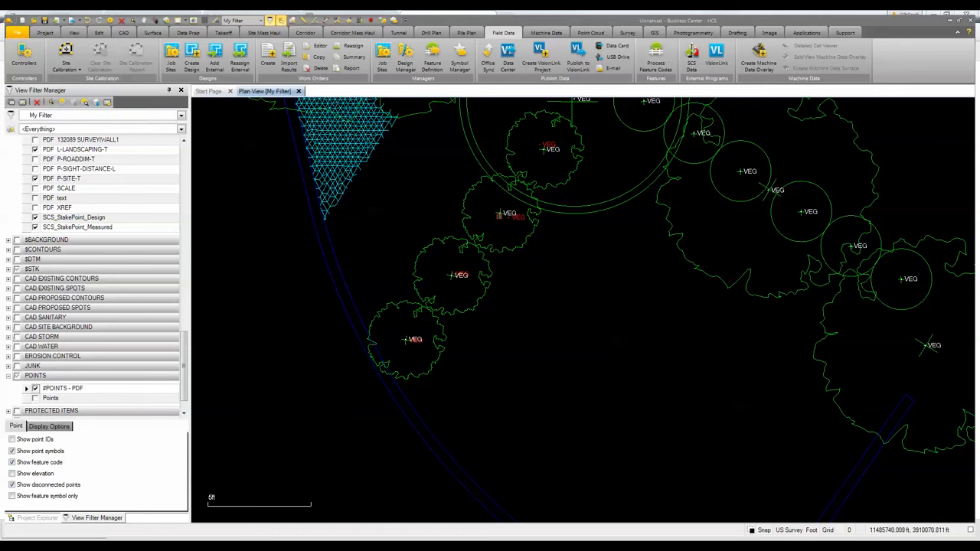
- Generate the work order report for Stkout Veg, review the stakeout records, and close the report
scroll(452, 287, down, 4)
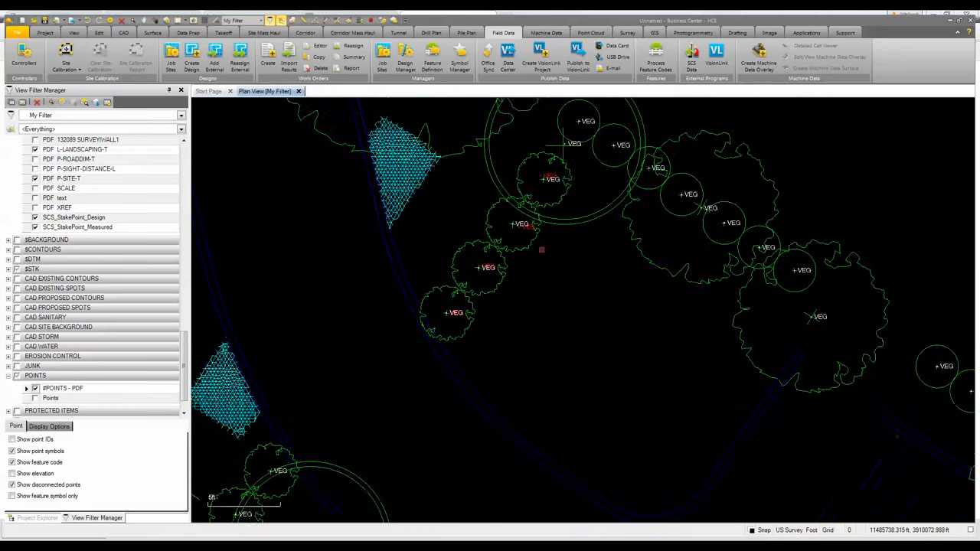
click(350, 69)
click(473, 261)
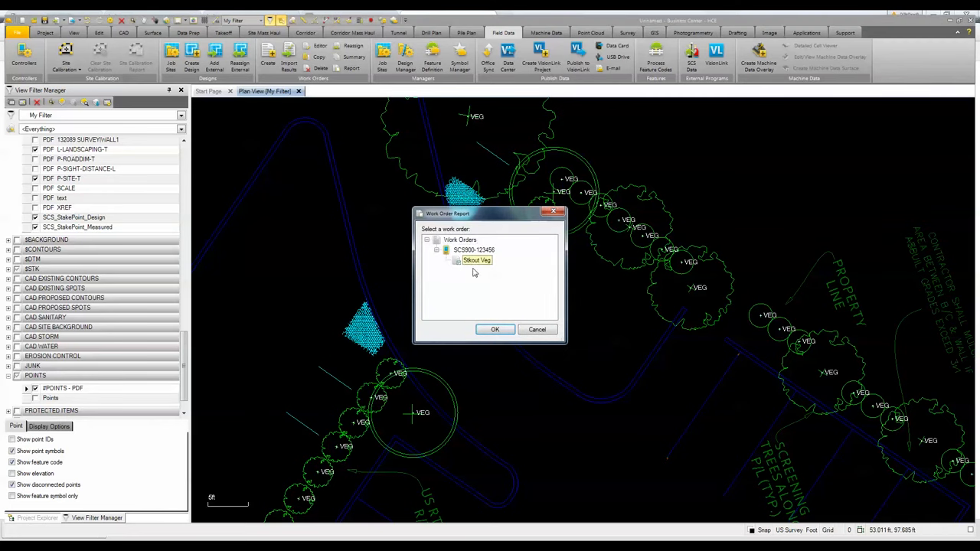
click(494, 330)
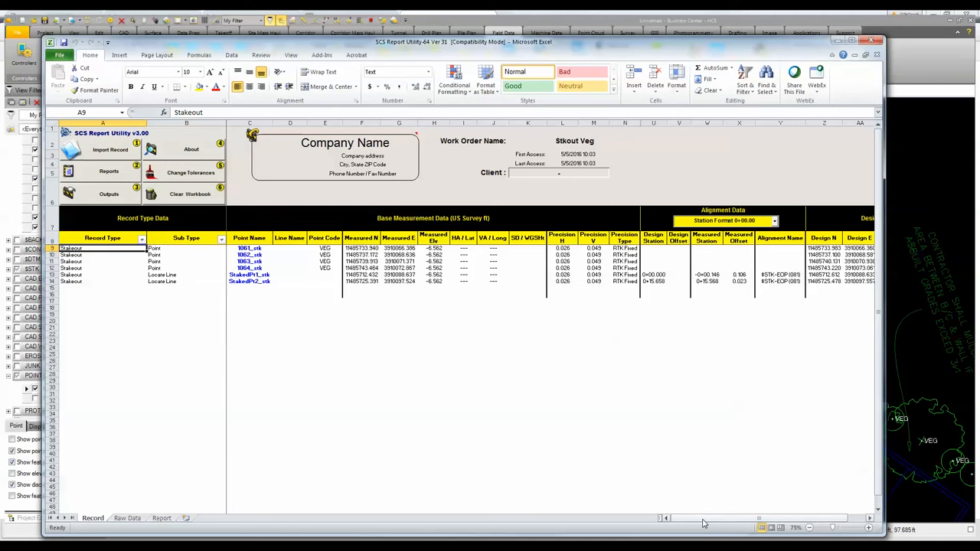
mouse_move(704, 524)
mouse_down()
mouse_move(723, 525)
mouse_move(696, 529)
mouse_up()
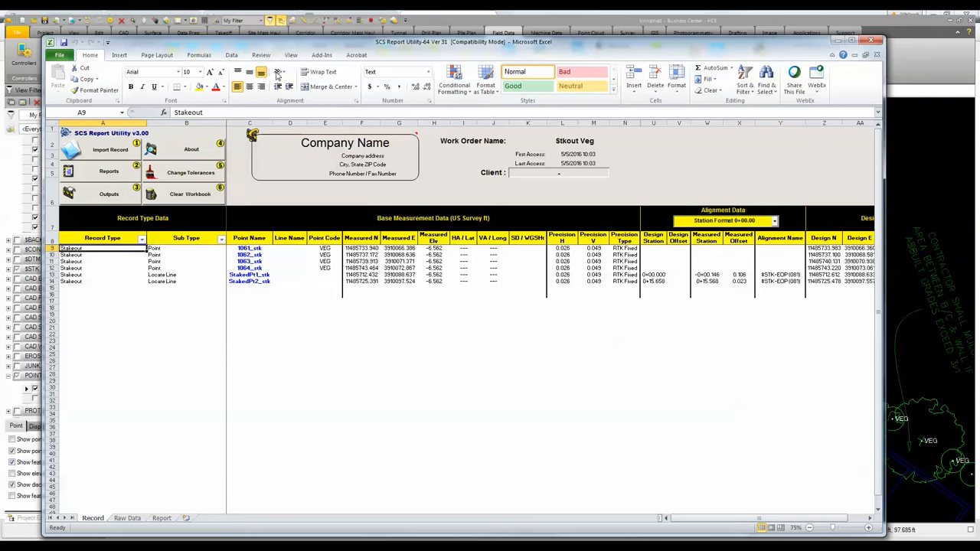
drag(276, 48, 276, 31)
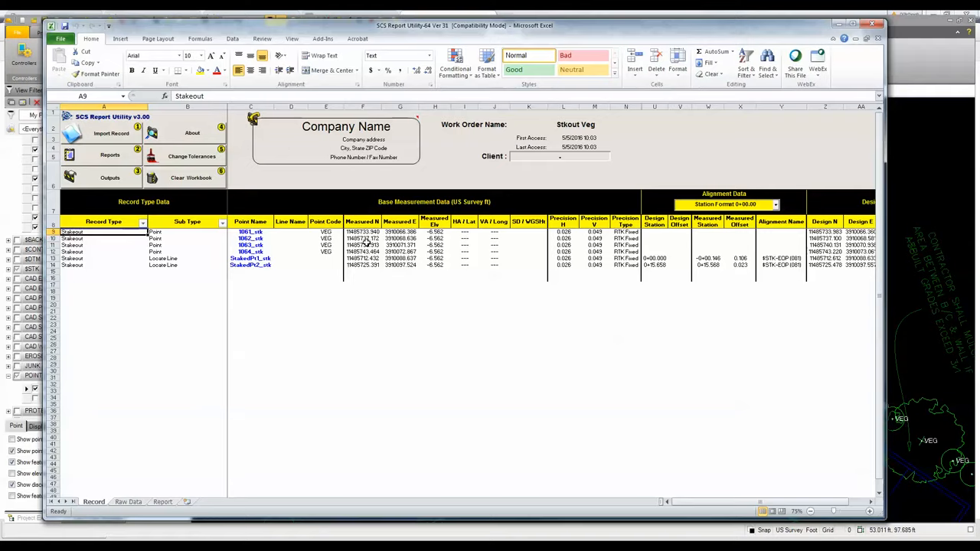
click(851, 24)
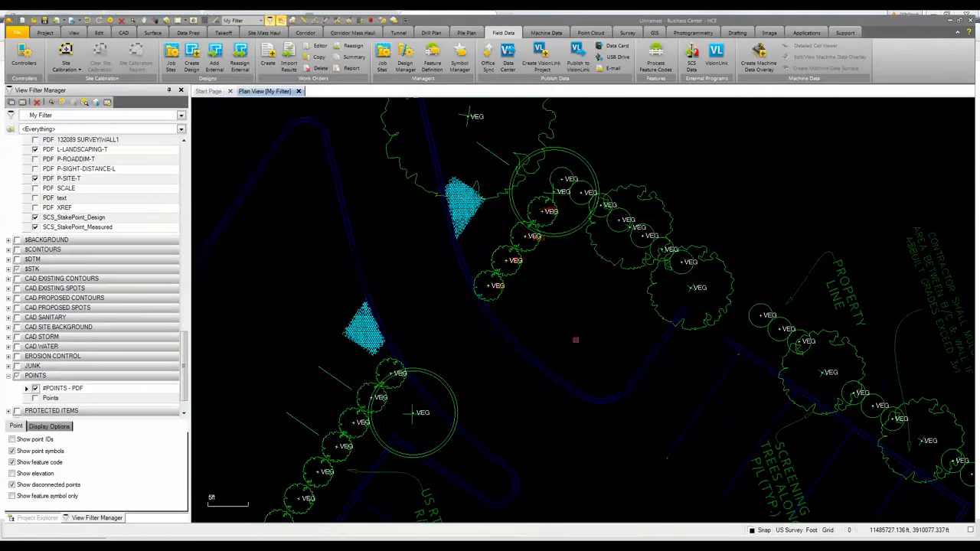
- Examine the imported stakeout and vegetation points across the whole site plan
scroll(576, 340, down, 5)
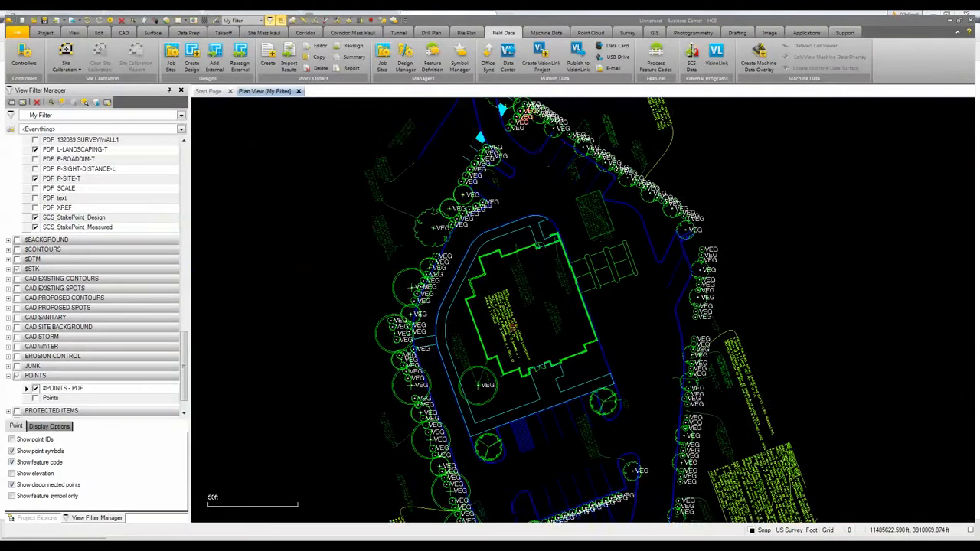
scroll(492, 170, down, 3)
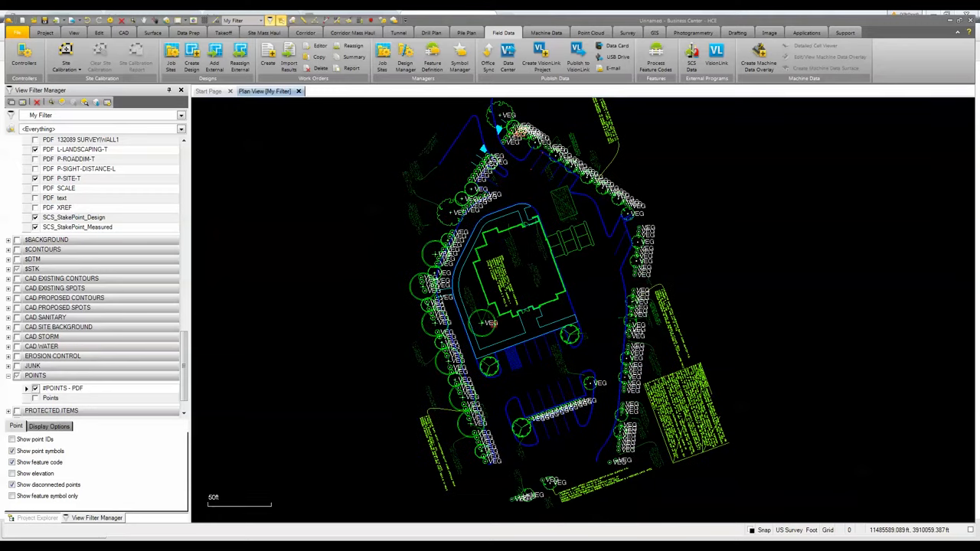
mouse_move(488, 320)
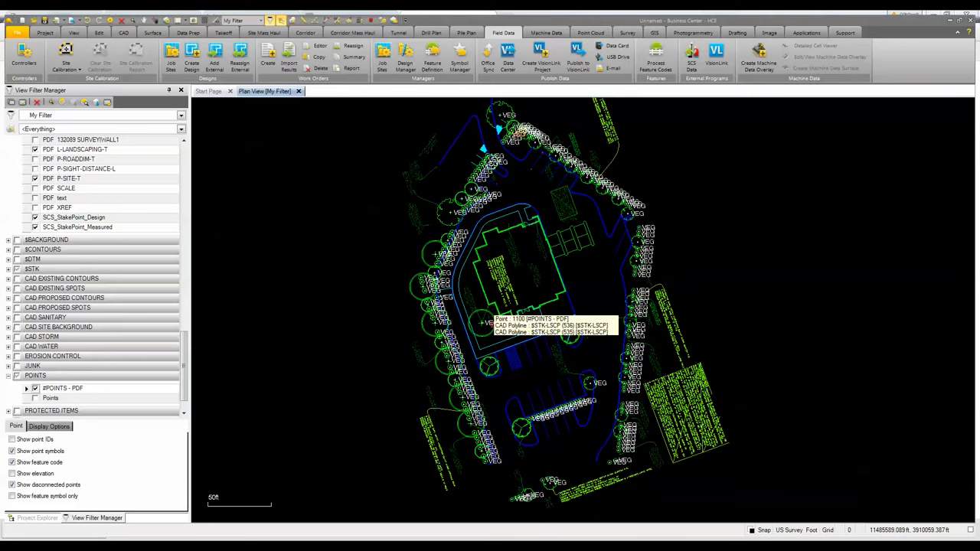